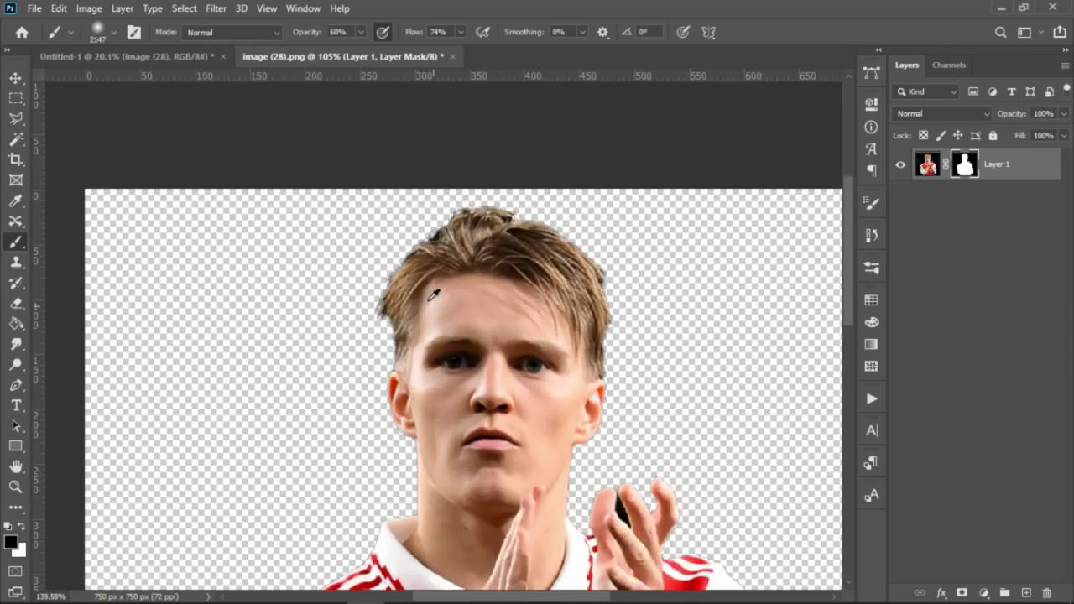
Clean up the edges of the player's hair and head on the layer mask with a small soft black brush.
right_click(368, 249)
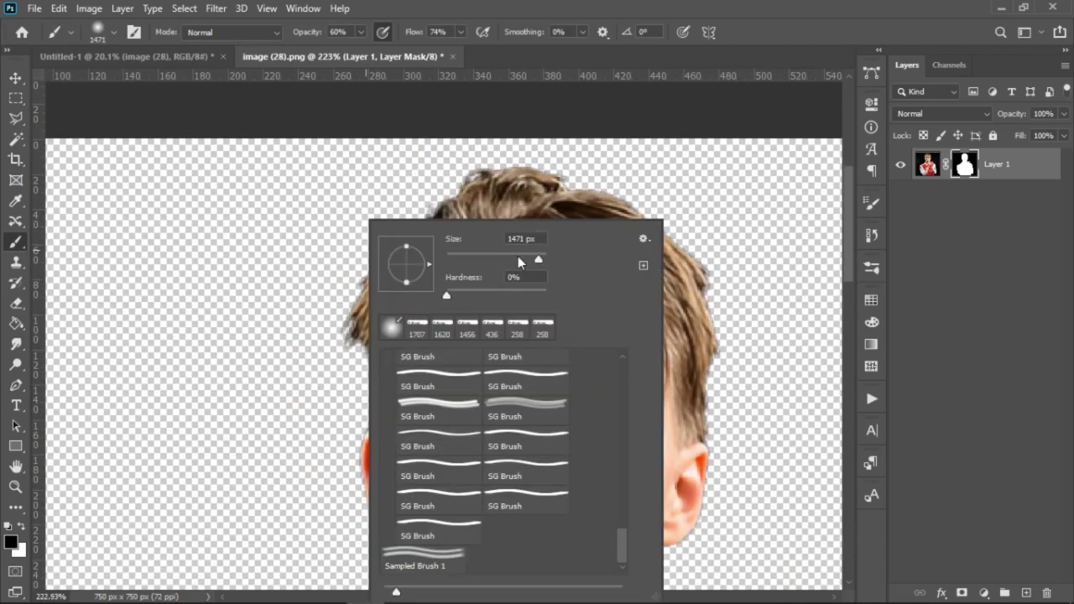
drag(518, 263, 458, 261)
click(412, 211)
scroll(520, 201, up, 4)
right_click(397, 188)
mouse_move(370, 190)
mouse_down()
mouse_move(364, 199)
mouse_move(457, 121)
mouse_up()
drag(360, 410, 369, 353)
Mask out the dark gap between the fingers of the raised hand and save the edited cutout.
mouse_move(701, 579)
mouse_down()
mouse_move(655, 456)
mouse_move(388, 391)
mouse_up()
scroll(420, 394, down, 7)
scroll(502, 437, up, 10)
drag(526, 436, 516, 445)
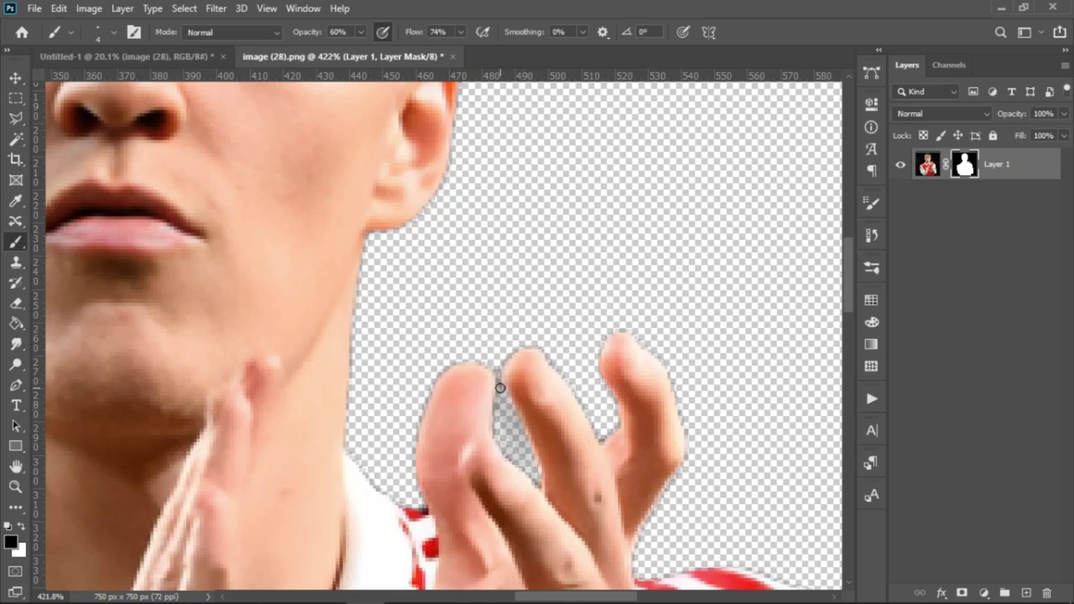
scroll(499, 405, down, 11)
drag(402, 564, 434, 389)
scroll(434, 389, down, 4)
scroll(435, 388, down, 4)
key(ctrl+s)
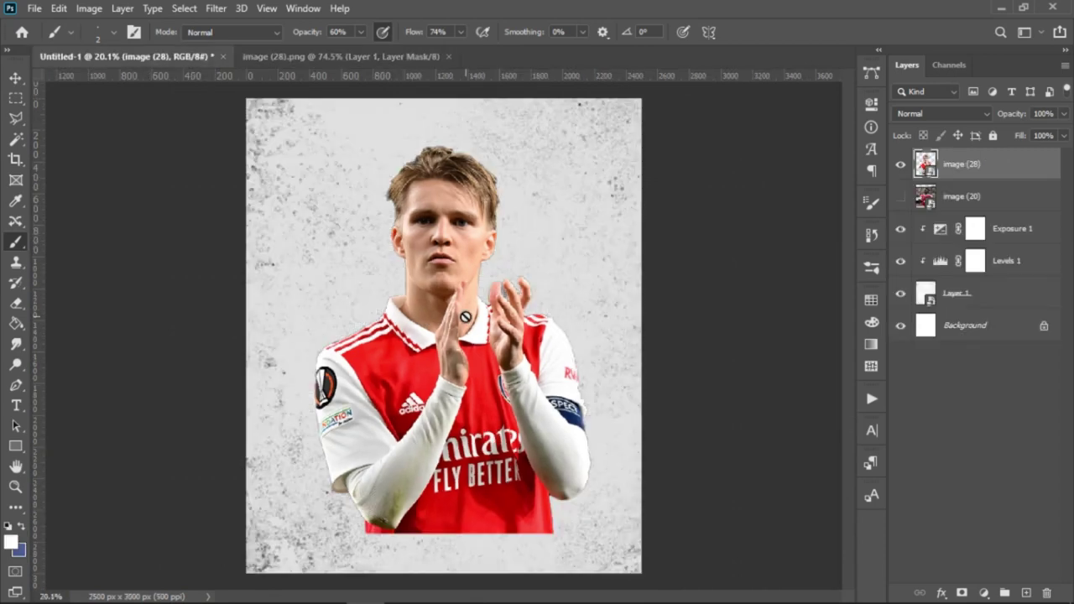
Place a horizontal guide across the player's lower torso, just above the cut-off bottom of the jersey.
key(v)
drag(38, 159, 499, 160)
drag(504, 75, 504, 538)
key(ctrl+minus)
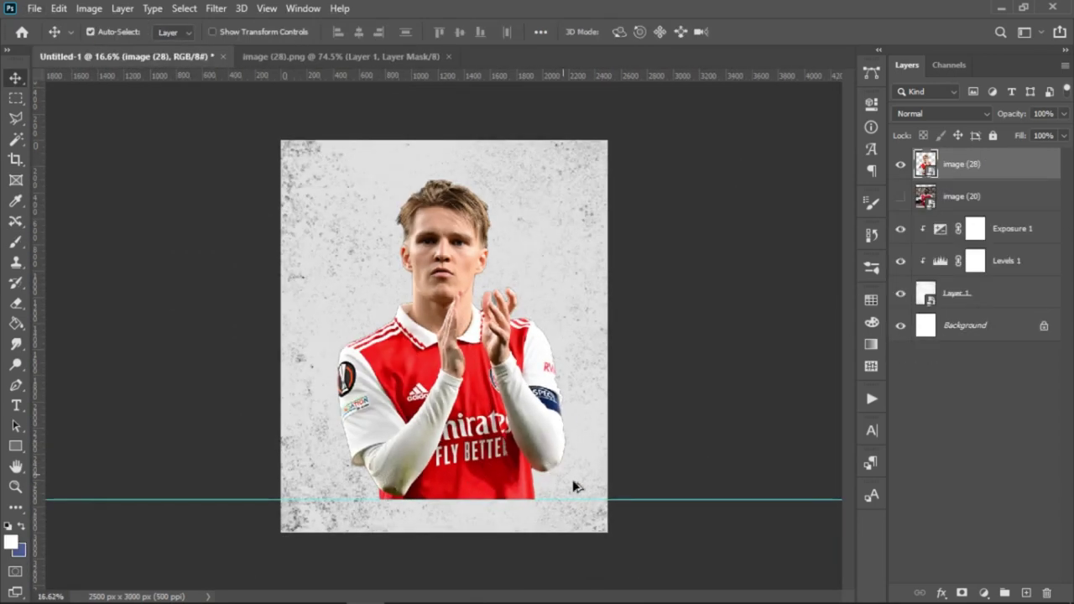
drag(619, 500, 618, 443)
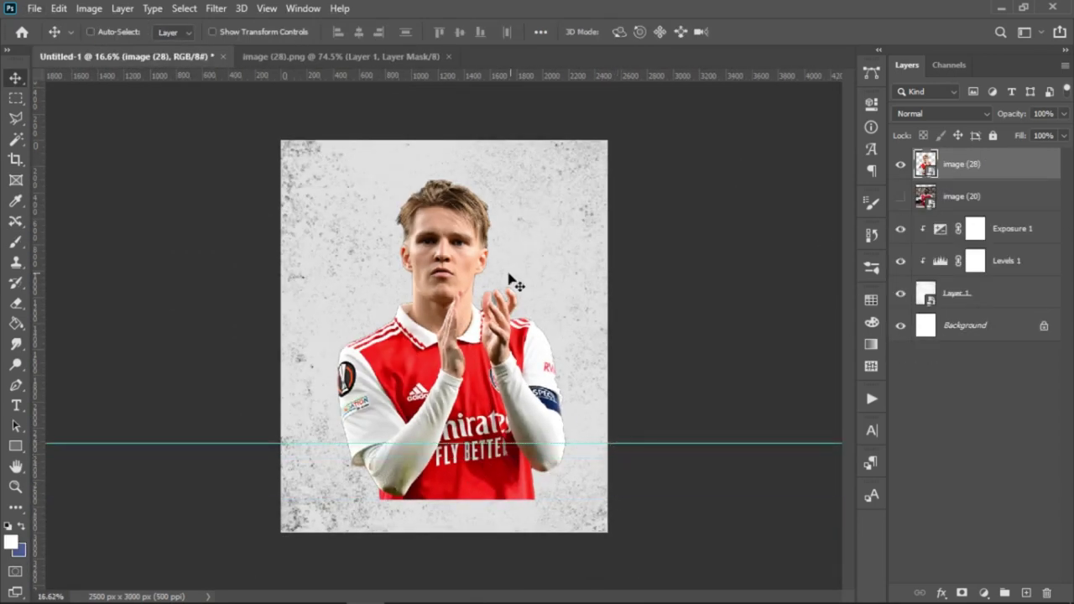
Transform the image (28) layer to 44.08% scale with a 2.84° rotation, its bottom edge just crossing the guide.
key(ctrl+t)
drag(454, 378, 447, 356)
drag(462, 454, 442, 470)
drag(420, 494, 423, 480)
drag(441, 424, 461, 401)
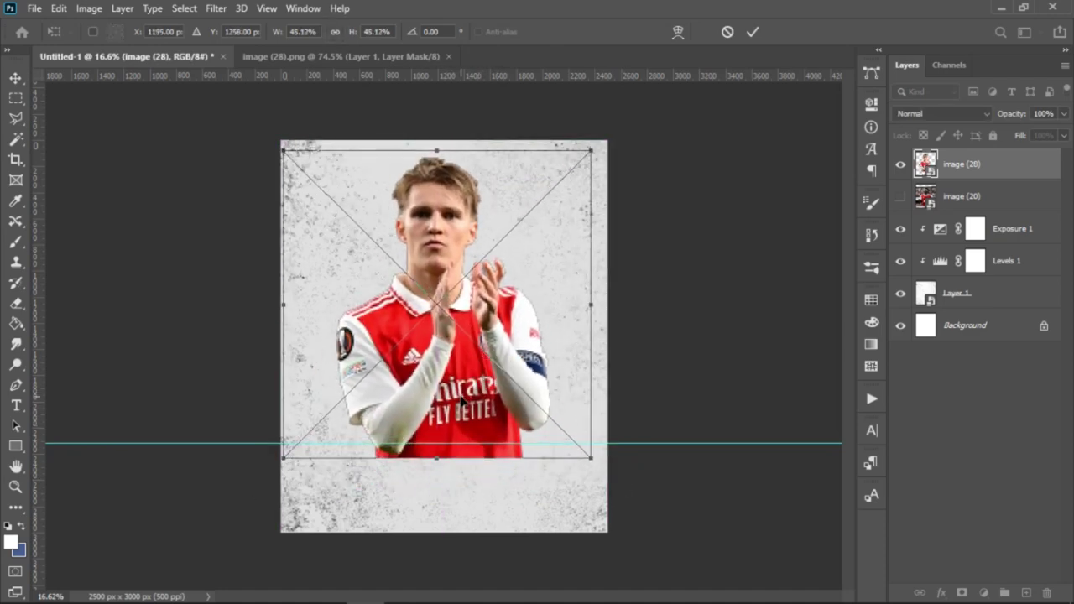
drag(588, 474, 586, 513)
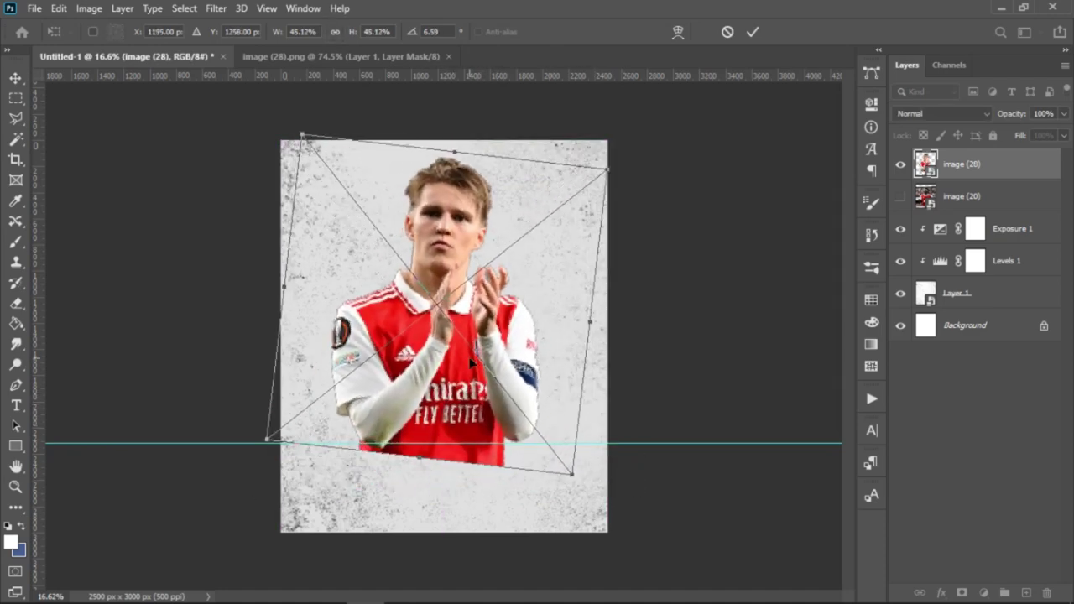
drag(460, 358, 460, 355)
drag(454, 146, 454, 151)
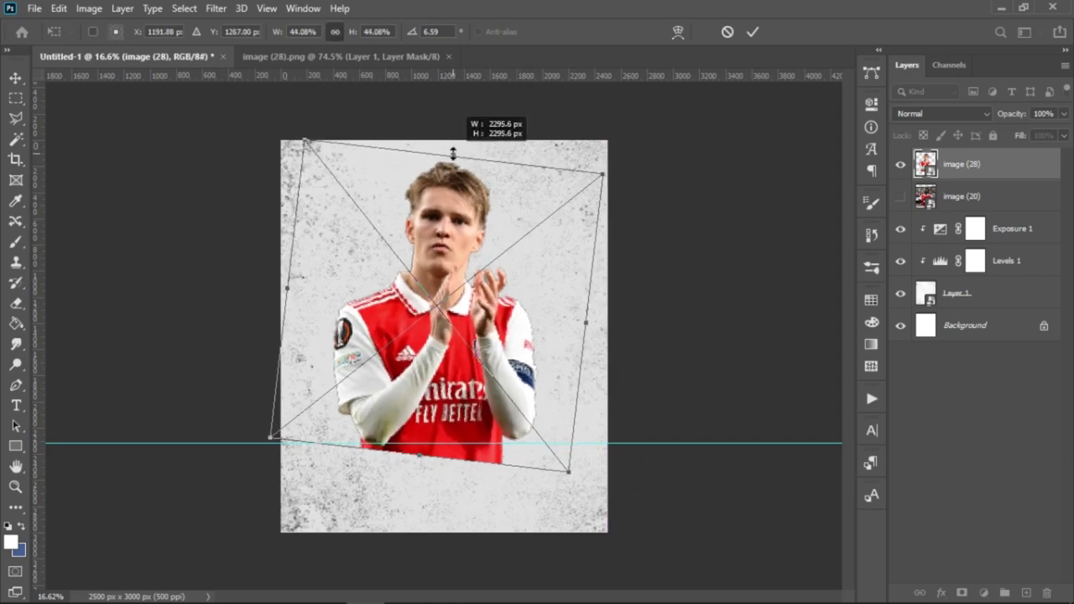
mouse_move(579, 481)
mouse_down()
mouse_move(569, 497)
mouse_move(582, 473)
mouse_up()
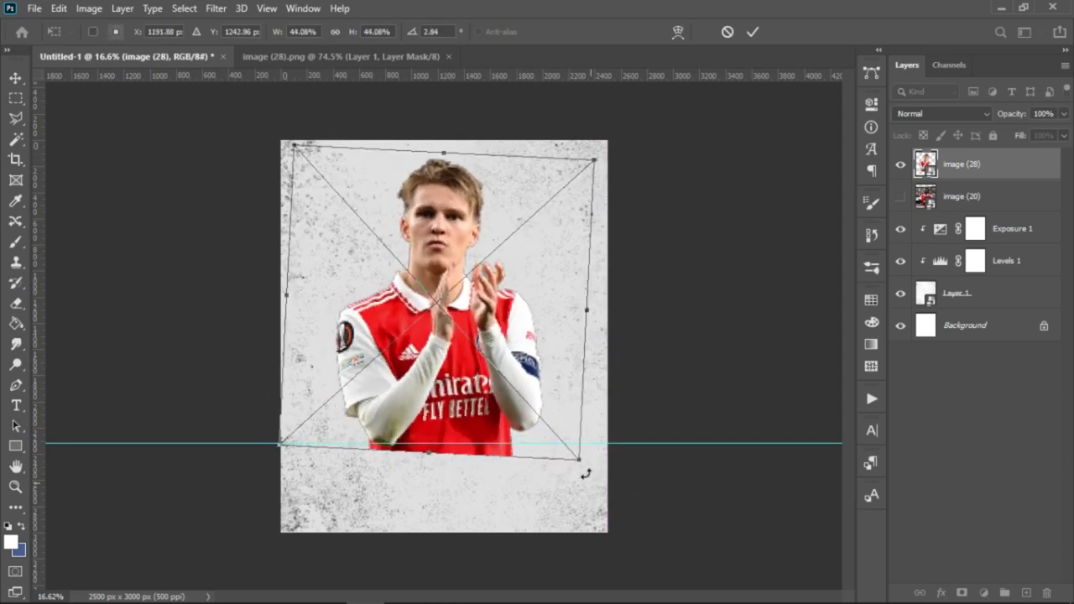
key(Return)
Add a layer mask to image (28) and paint out the part of the player below the guide with black.
click(962, 593)
key(b)
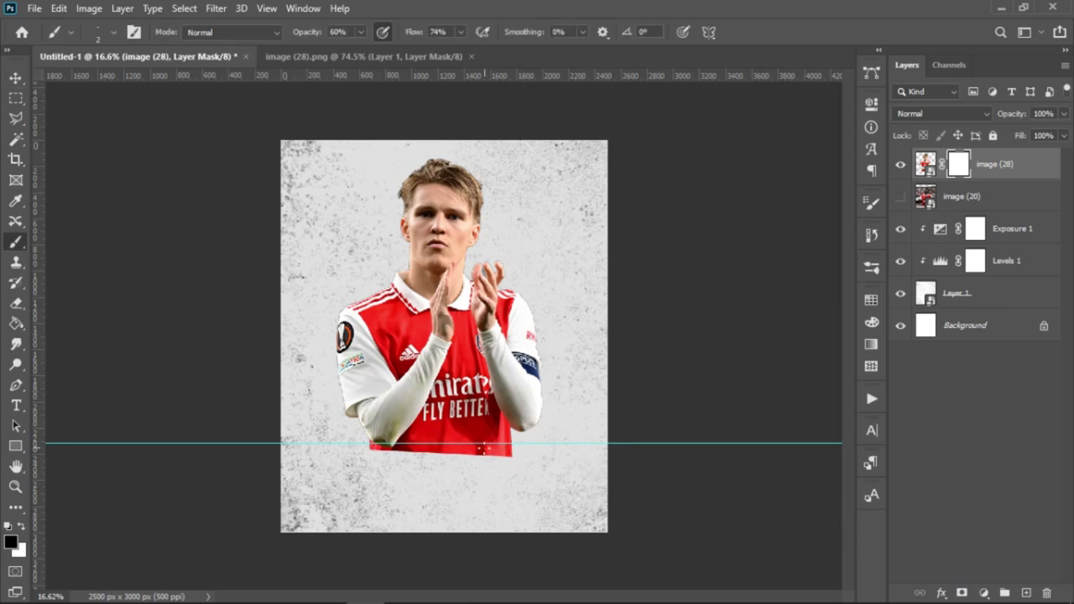
key(ctrl+2)
click(18, 100)
mouse_move(566, 516)
mouse_down()
mouse_move(529, 429)
mouse_move(484, 443)
mouse_move(344, 443)
mouse_up()
click(959, 166)
key(b)
drag(547, 470, 341, 444)
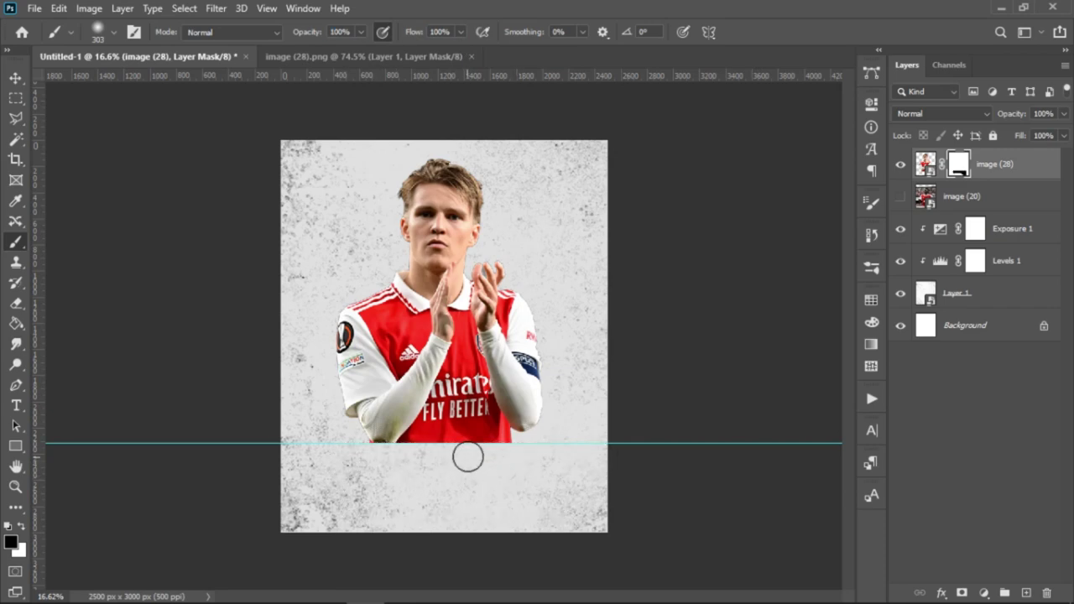
Apply the Paint Daubs filter from the Filter Gallery to the player's smart object.
key(v)
click(671, 378)
scroll(470, 353, up, 2)
scroll(470, 353, down, 1)
click(445, 352)
click(216, 9)
click(251, 99)
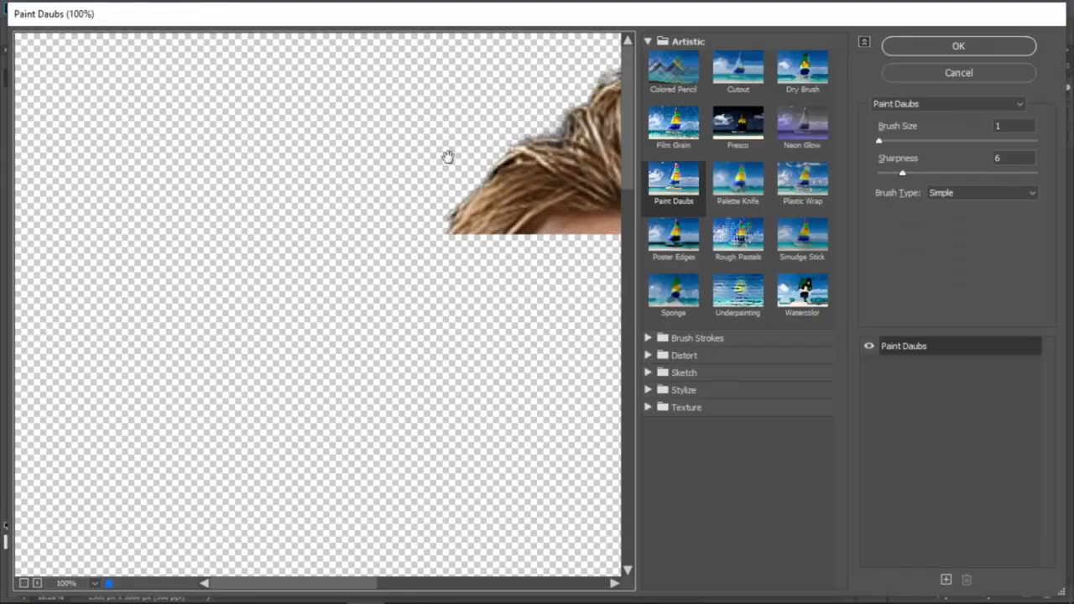
key(ctrl+minus)
key(ctrl+minus)
mouse_move(411, 190)
mouse_down()
mouse_move(319, 274)
mouse_move(419, 260)
mouse_up()
mouse_move(881, 143)
mouse_down()
mouse_move(893, 130)
mouse_move(906, 164)
mouse_up()
key(Return)
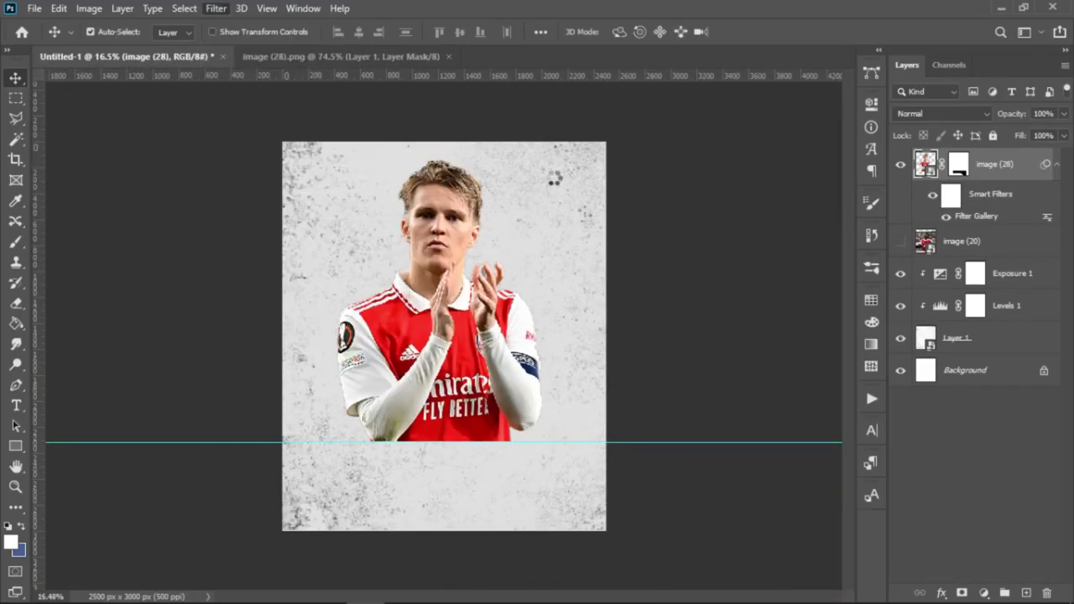
In the Camera Raw filter, set the player's Highlights to -25, Texture to +23, Clarity to +11 and Vibrance to +22.
key(ctrl+shift+a)
drag(263, 390, 263, 392)
scroll(796, 368, down, 1)
scroll(791, 365, down, 1)
drag(795, 364, 772, 374)
scroll(808, 369, down, 2)
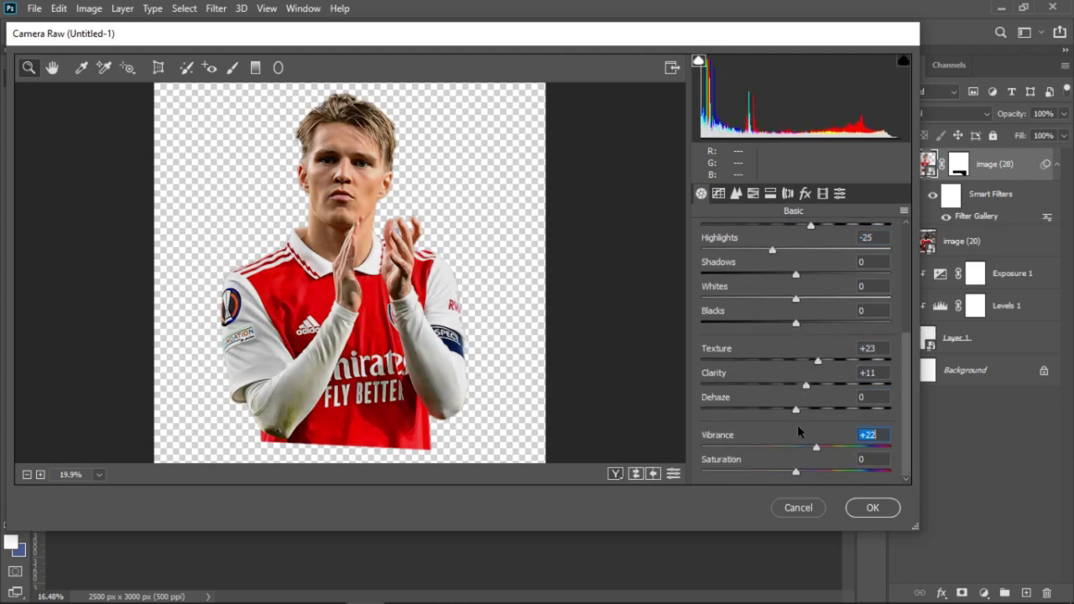
Choose the Creative - Flat & Green preset in Camera Raw and apply the filter to the player.
click(840, 194)
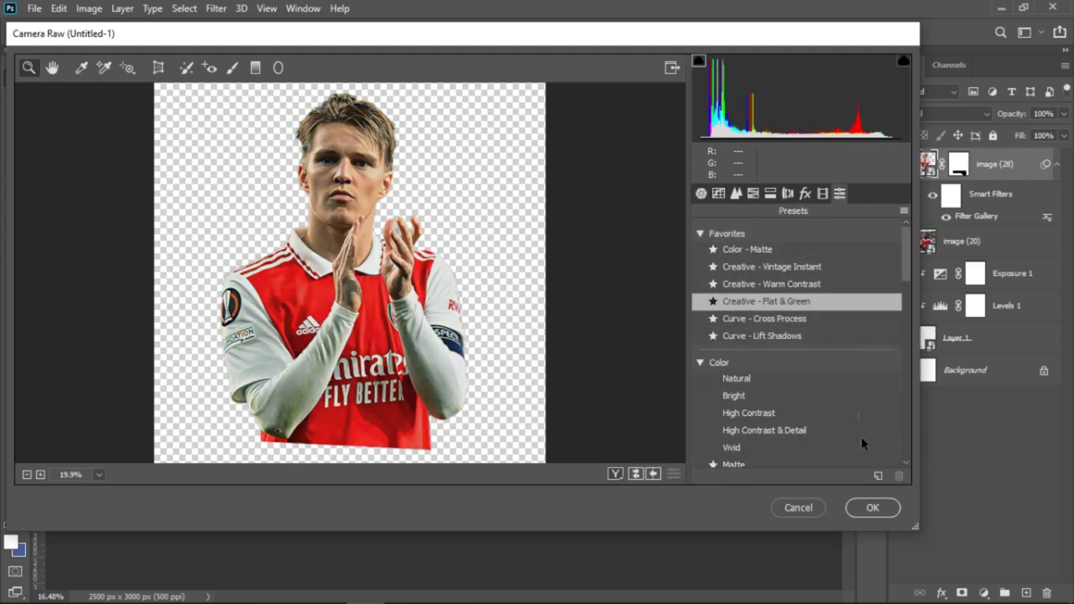
click(873, 508)
scroll(458, 284, up, 5)
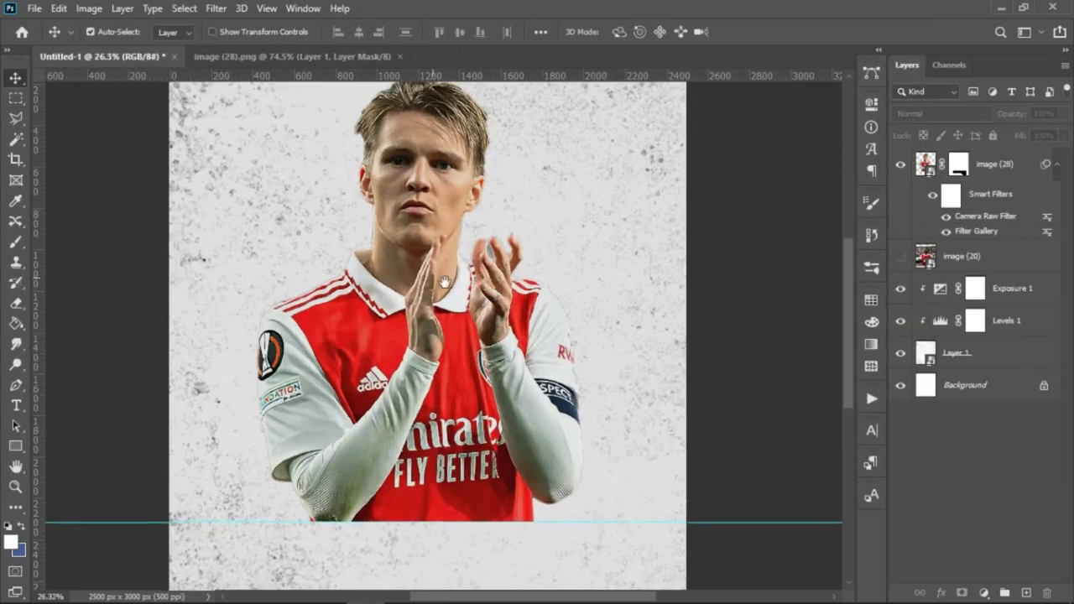
scroll(444, 280, down, 4)
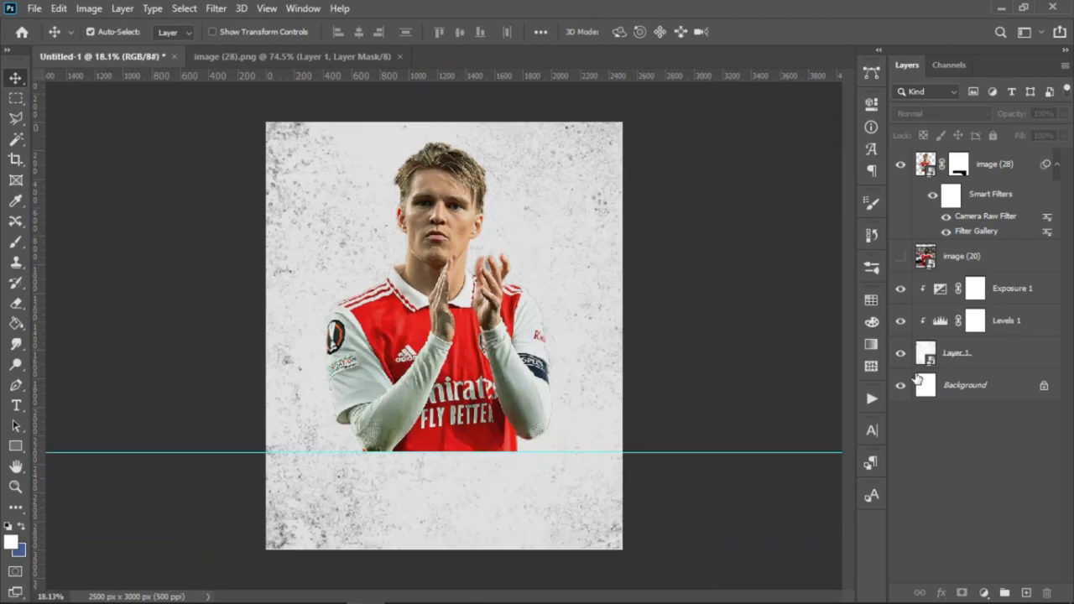
Group the Exposure 1, Levels 1 and Layer 1 layers, name the group BG and lock it.
click(984, 592)
click(1003, 289)
shift+click(959, 353)
key(ctrl+g)
text(لال)
key(BackSpace)
key(BackSpace)
key(BackSpace)
key(alt+shift)
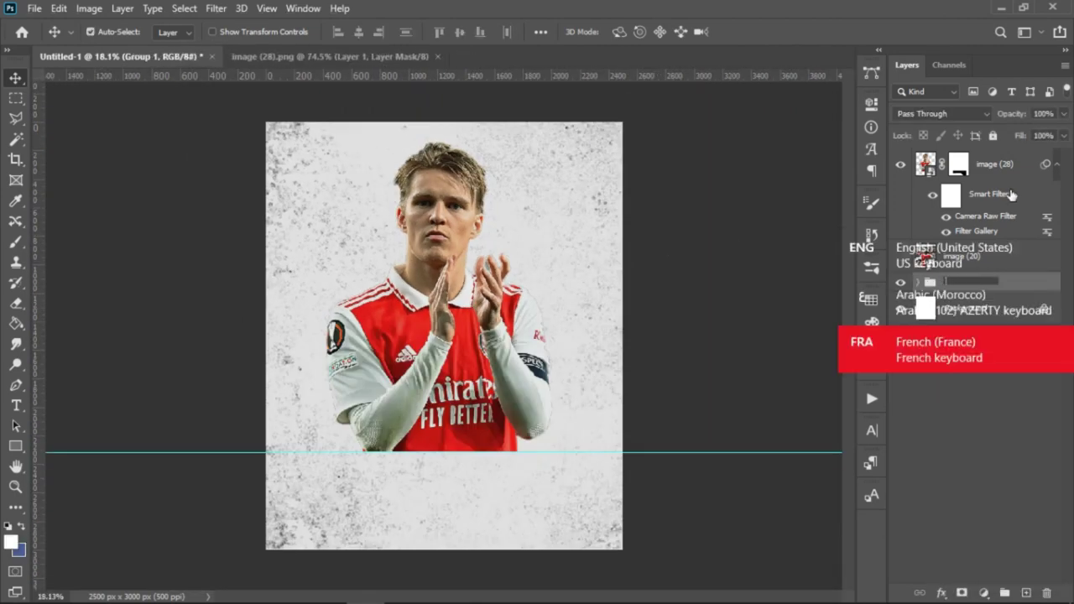
text(bg)
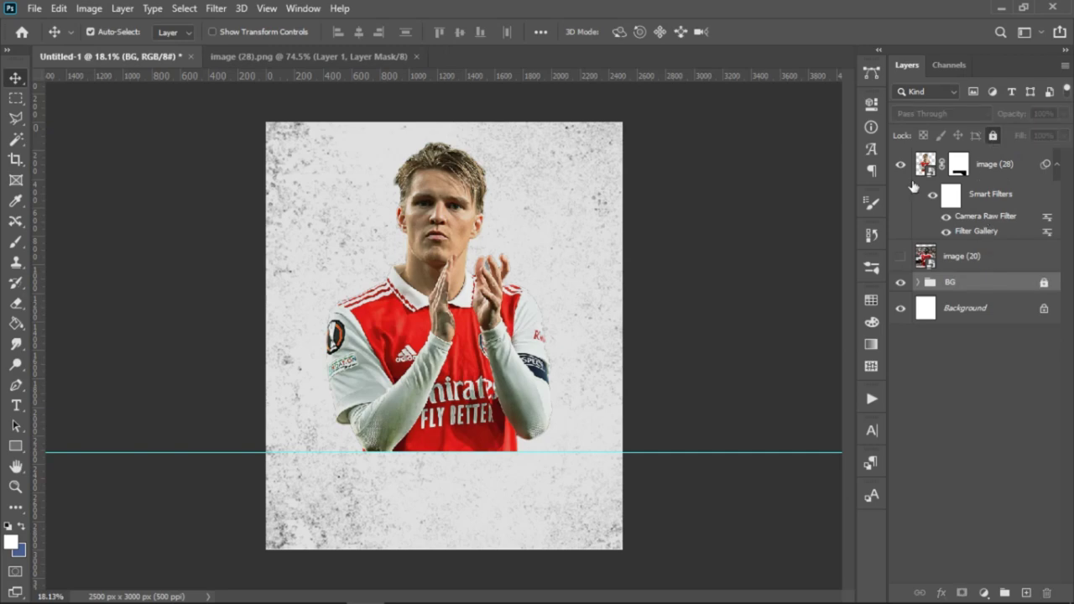
Put the image (28) layer in its own group and name it odegard.
click(965, 165)
key(ctrl+g)
double_click(964, 158)
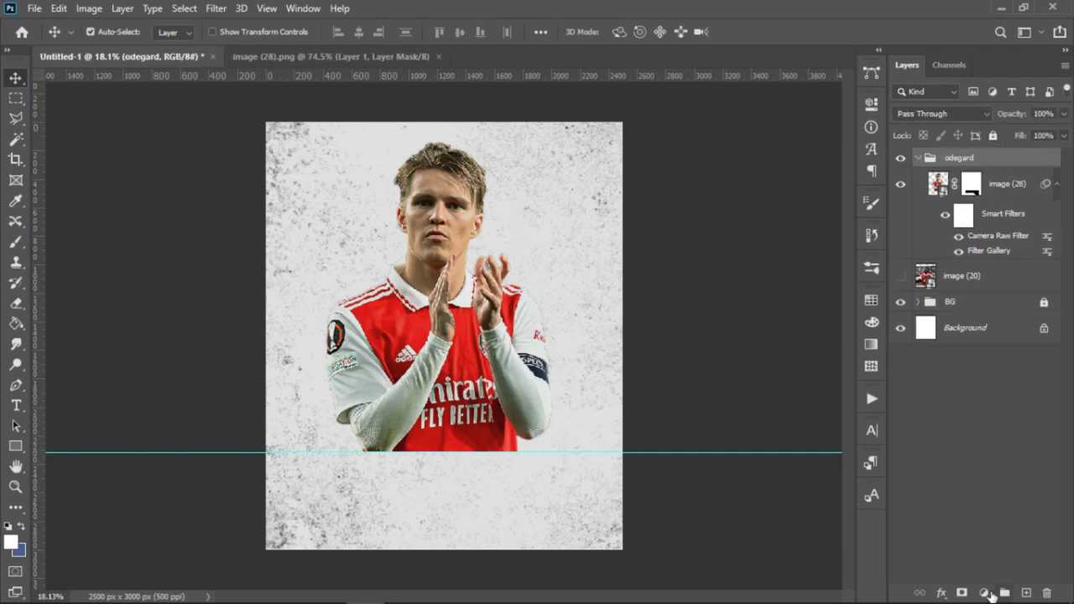
Add a Color Lookup adjustment clipped to the image (28) layer and load the 3Strip.look 3DLUT file.
click(989, 592)
click(979, 503)
click(739, 153)
click(780, 50)
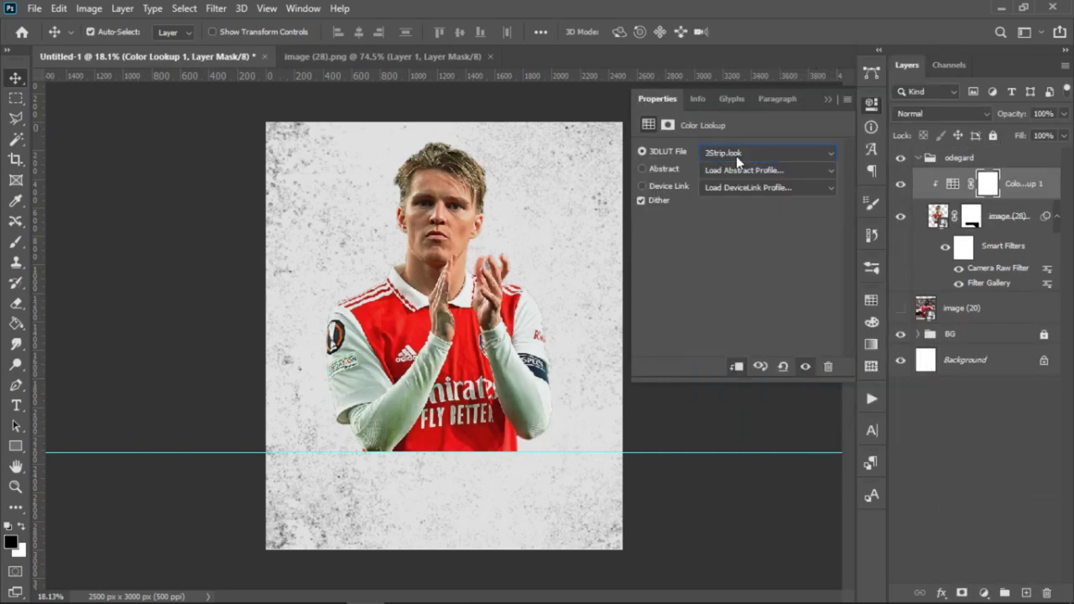
Compare 3DLUT looks such as Soft_Warming.look and Fuji ETERNA 250D Kodak 2395, and settle on a warm orange look for the player.
scroll(736, 156, down, 5)
click(736, 156)
click(741, 418)
scroll(755, 154, up, 1)
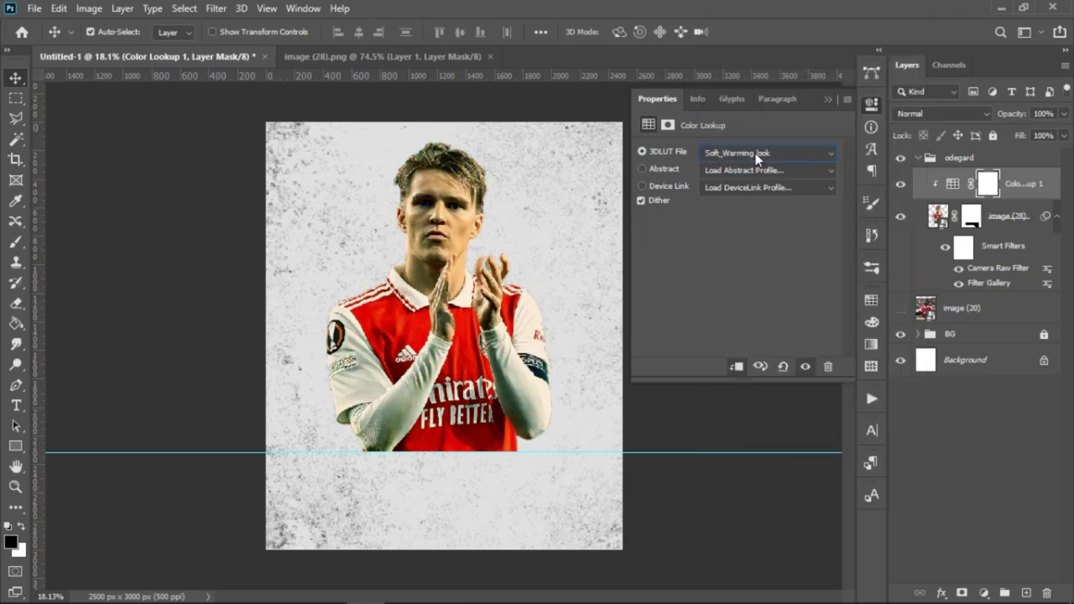
scroll(755, 153, up, 12)
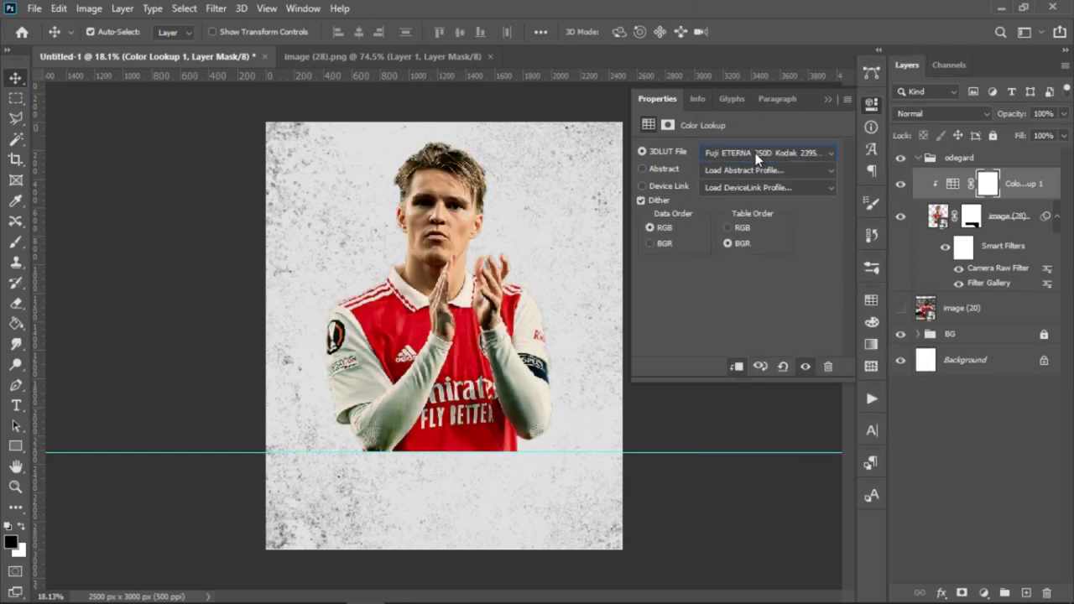
scroll(756, 153, up, 4)
click(831, 100)
key(ctrl+0)
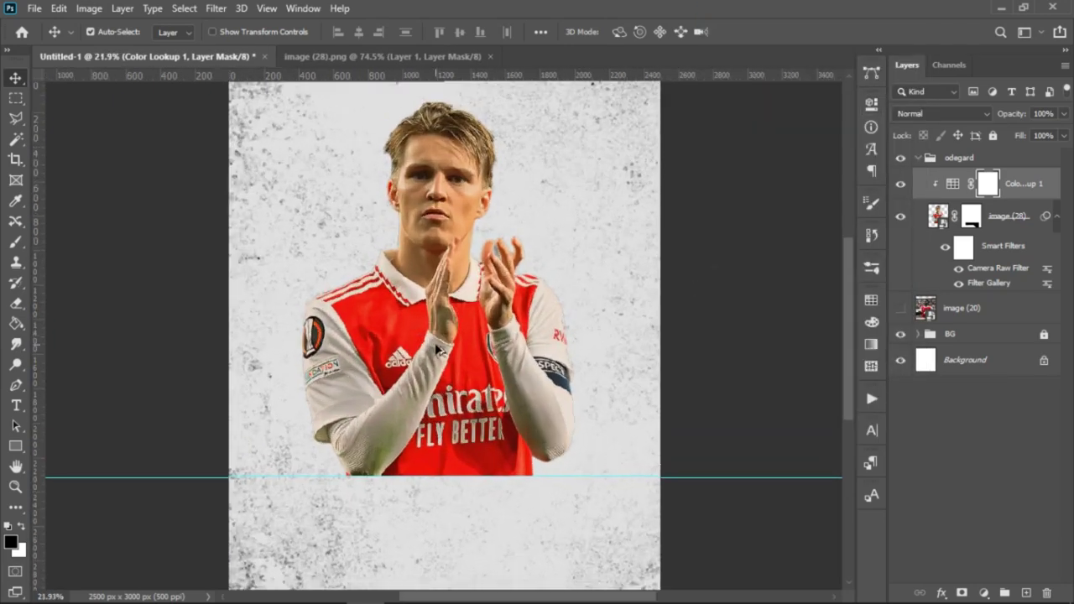
key(ctrl+0)
Add a Brightness/Contrast adjustment clipped to the player, with Brightness 2 and Contrast 12.
click(984, 593)
click(965, 360)
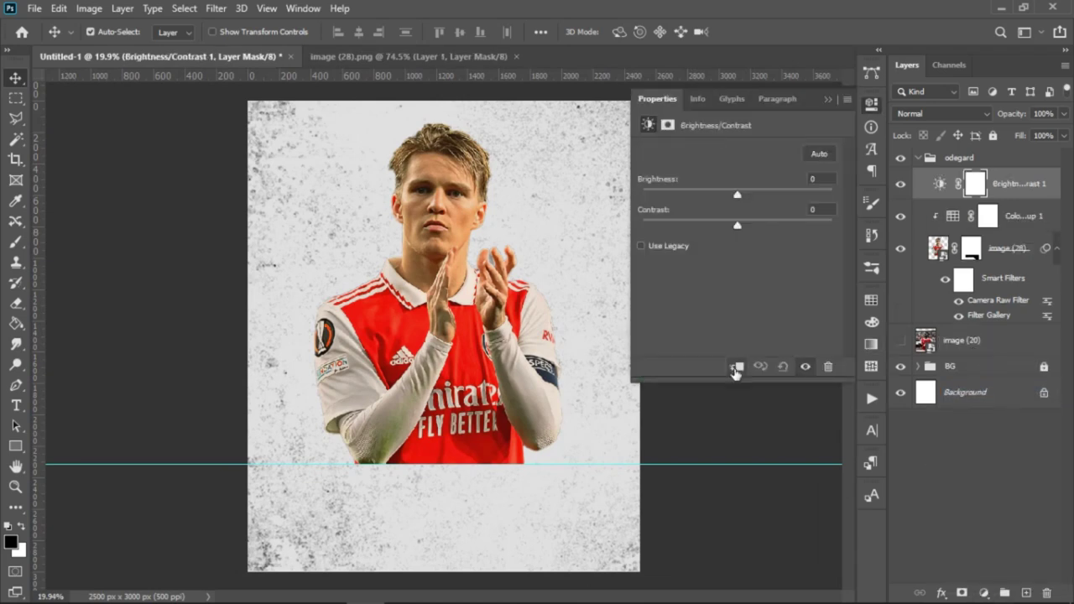
drag(739, 195, 739, 197)
drag(738, 225, 710, 225)
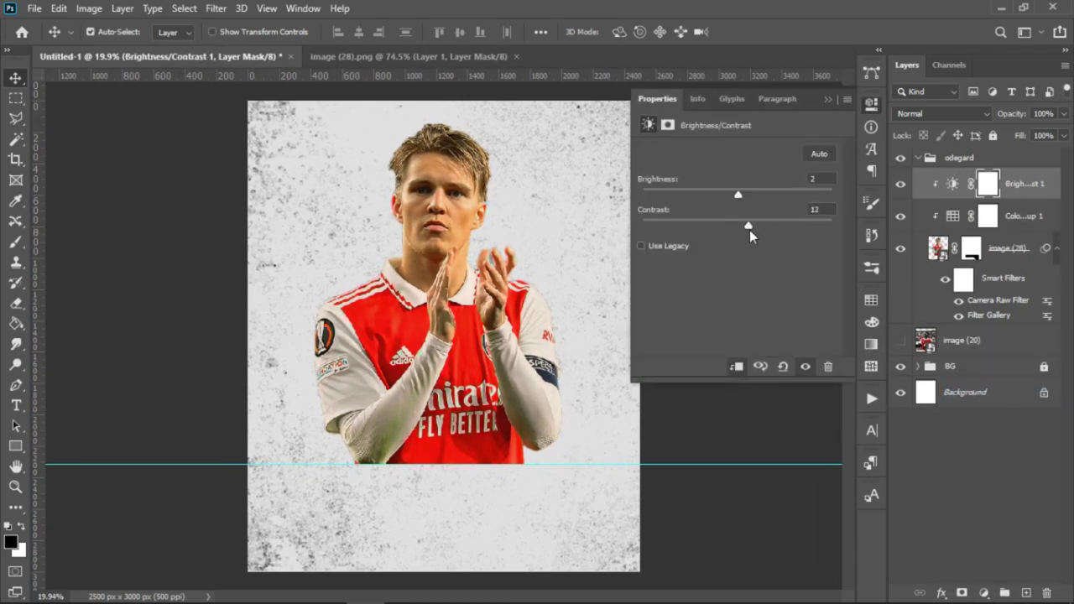
Add a clipped Color Balance adjustment with midtones Cyan-Red at +31, adjust its other tones, and collapse the odegard group.
click(985, 592)
click(987, 453)
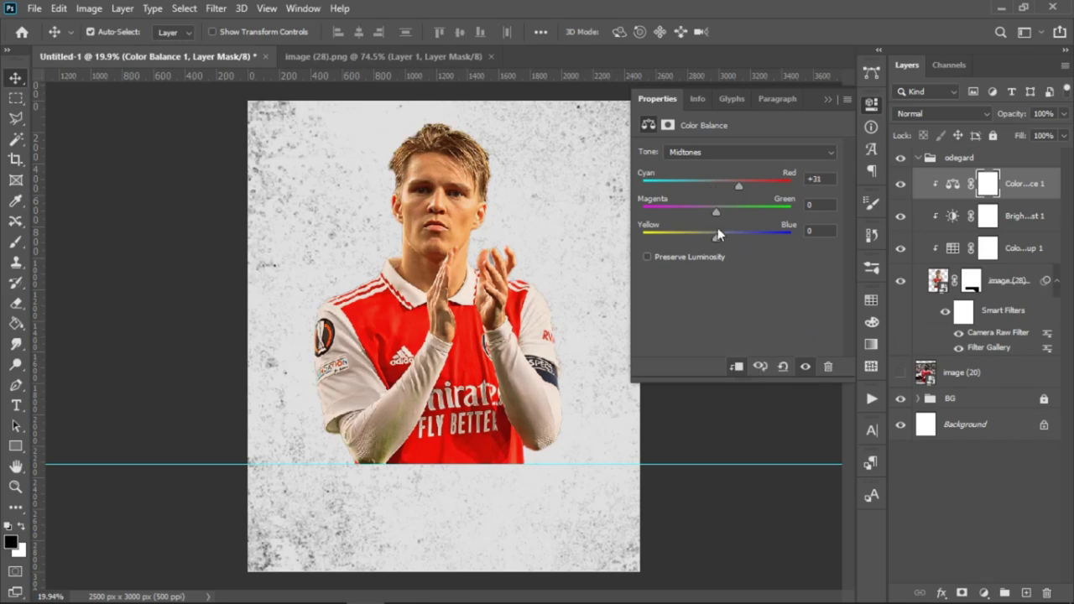
click(720, 152)
click(715, 191)
drag(715, 225, 698, 225)
click(746, 151)
click(828, 99)
click(918, 158)
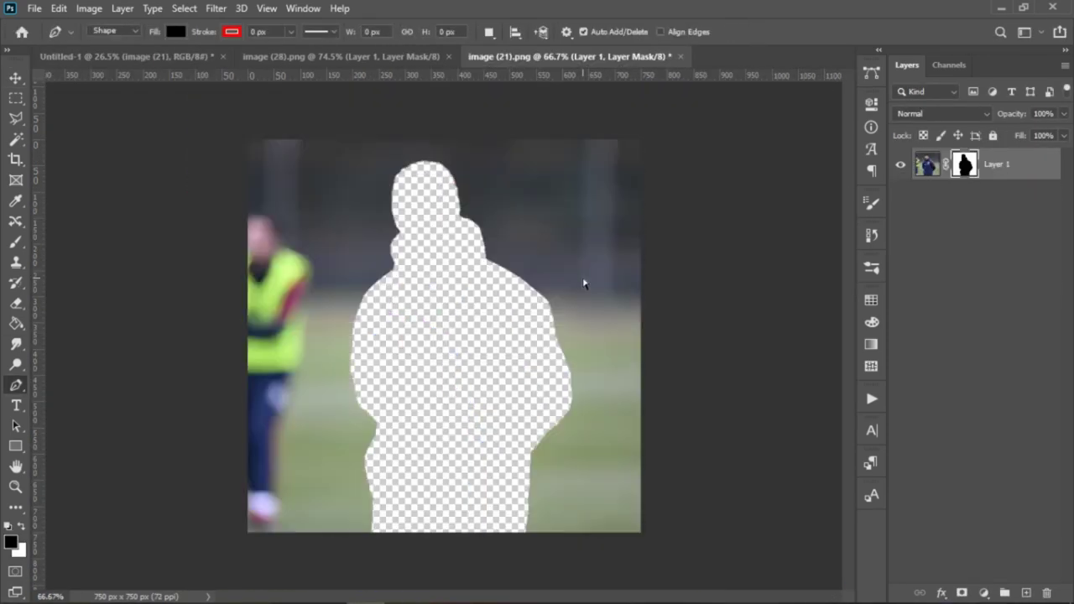
Invert the layer mask in image (21).png to reveal the person instead of the background, and save the file.
key(ctrl+i)
key(ctrl+s)
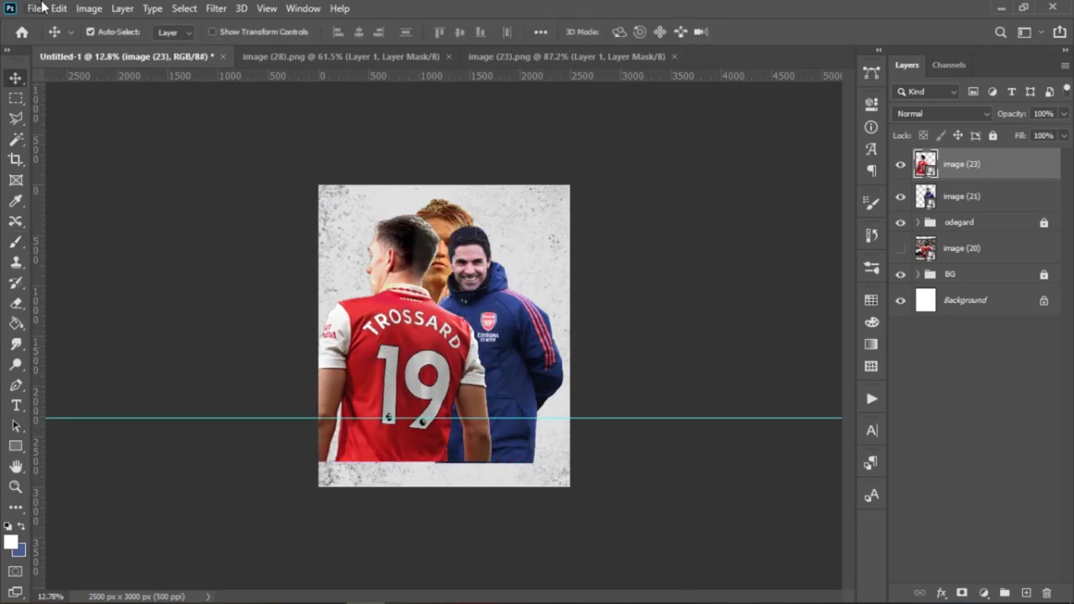
Place image (27) into the poster, scale it to 17.66% and position it over the lower part of the main player's torso.
click(35, 8)
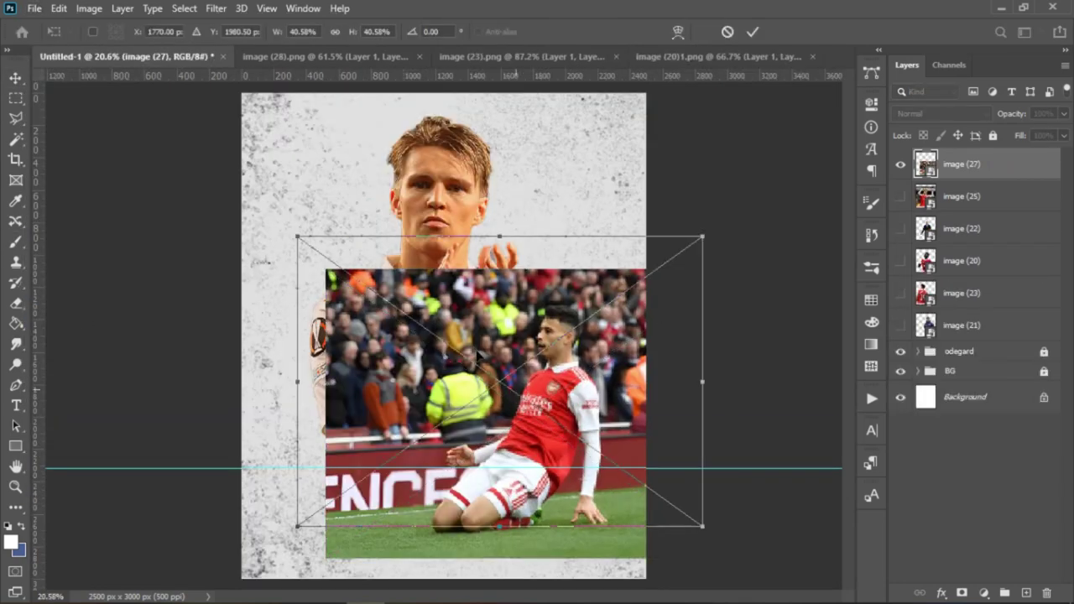
drag(498, 236, 496, 386)
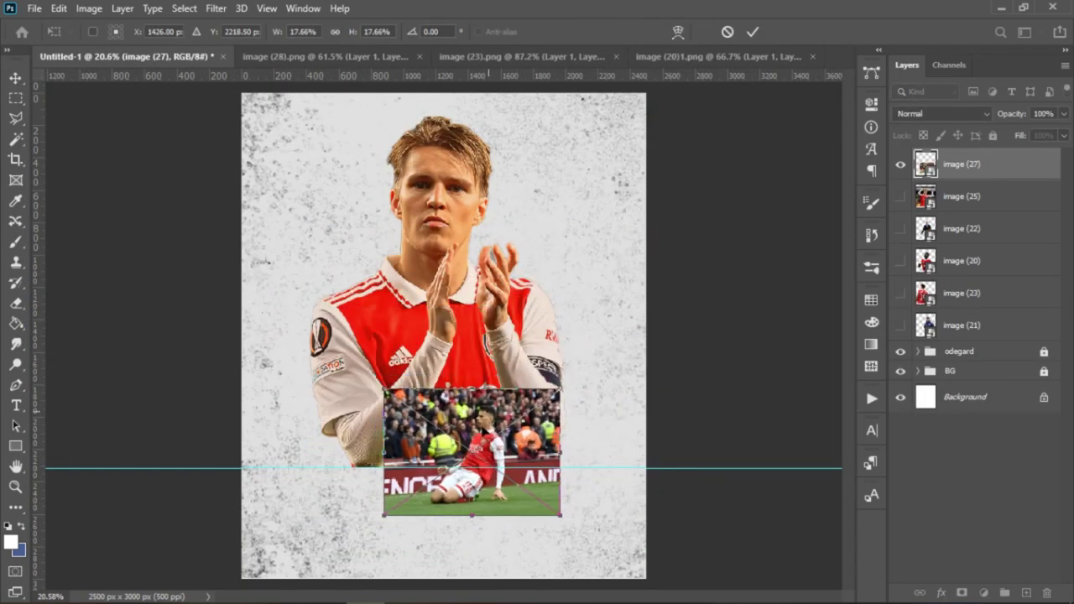
drag(500, 443, 565, 424)
click(755, 32)
Select the kneeling player in image (27) by framing him with the Object Selection tool.
scroll(588, 428, up, 5)
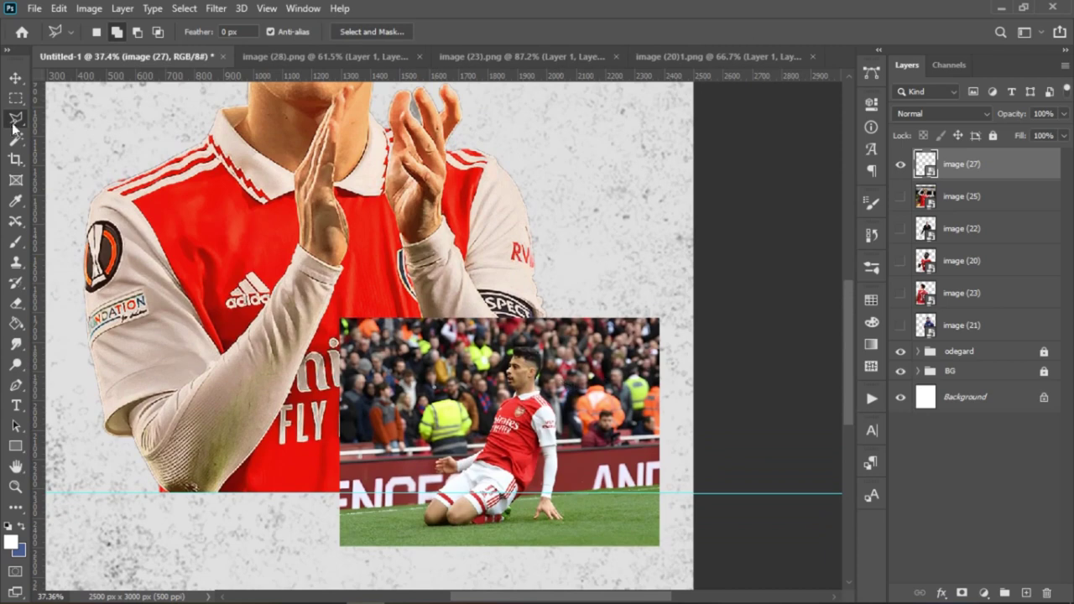
click(15, 138)
click(96, 137)
drag(435, 329, 563, 534)
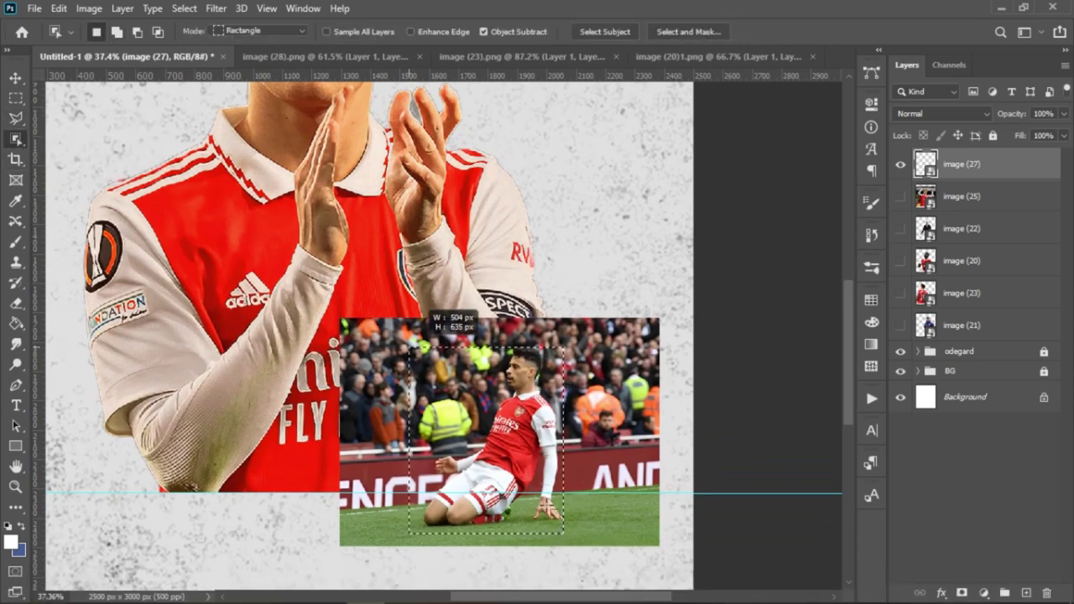
drag(409, 347, 409, 346)
Refine the kneeling player's selection with the Quick Selection tool, subtracting background behind his neck and correcting the mouth area.
scroll(518, 429, up, 9)
right_click(15, 138)
click(98, 155)
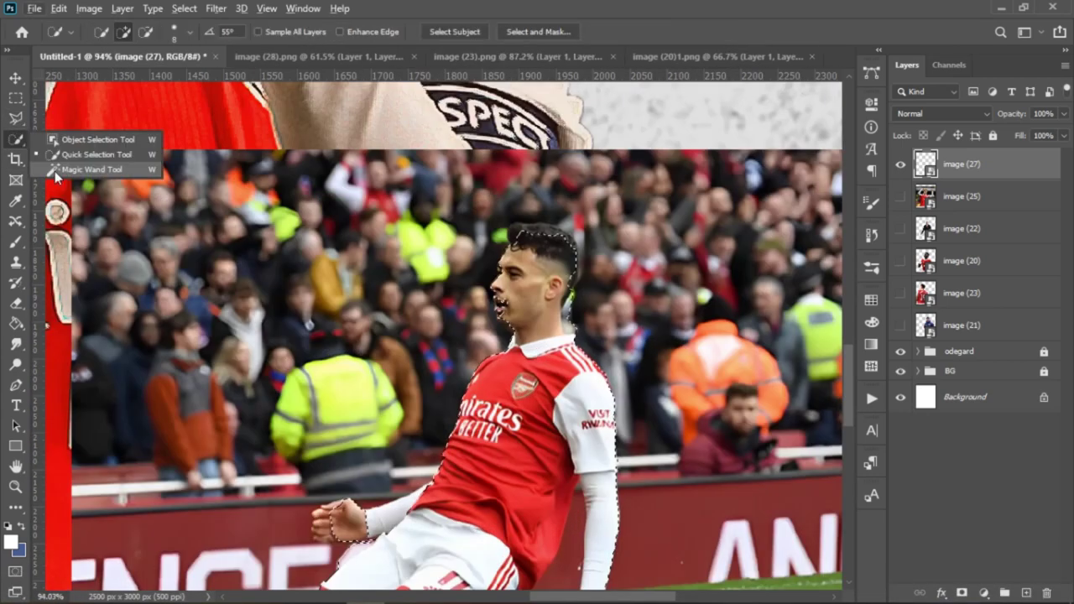
alt+right_click(564, 243)
drag(574, 252, 585, 209)
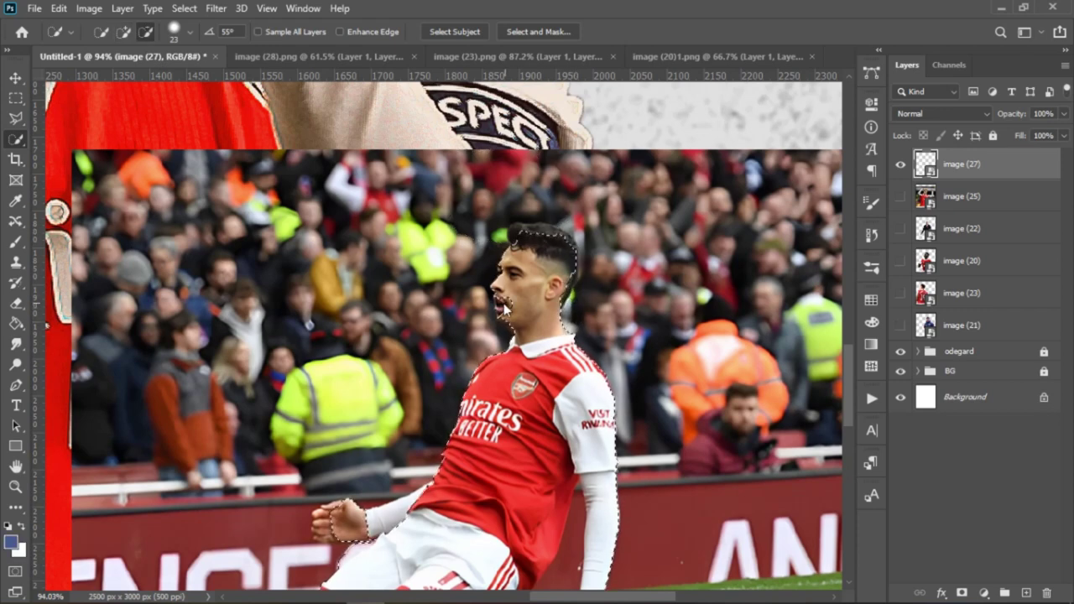
scroll(507, 309, down, 3)
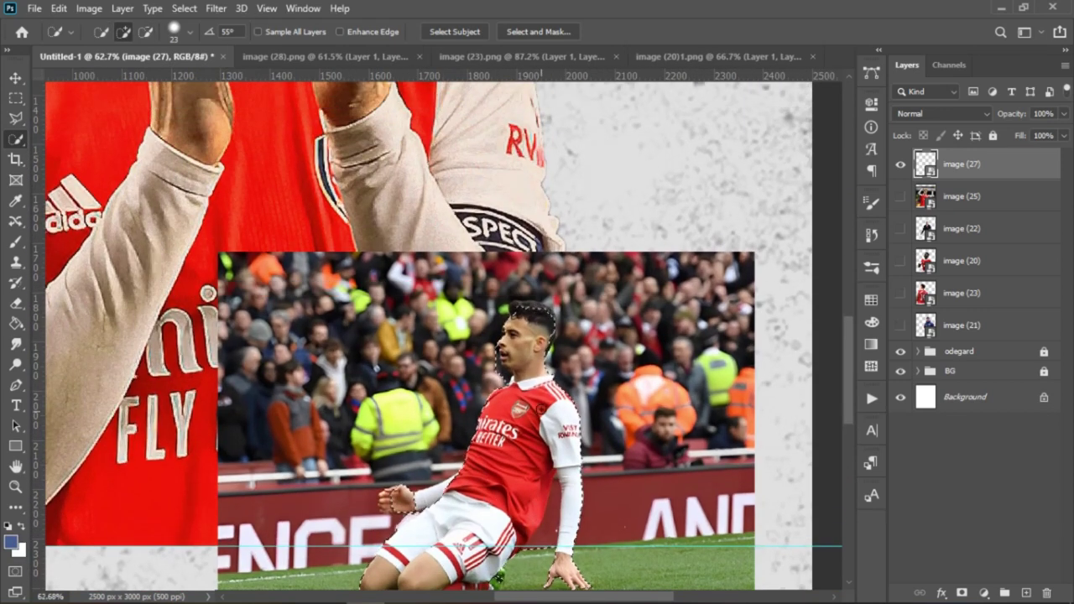
Extend the selection over the kneeling player's hair and copy the selected player to a new layer.
key(ctrl+j)
key(ctrl+z)
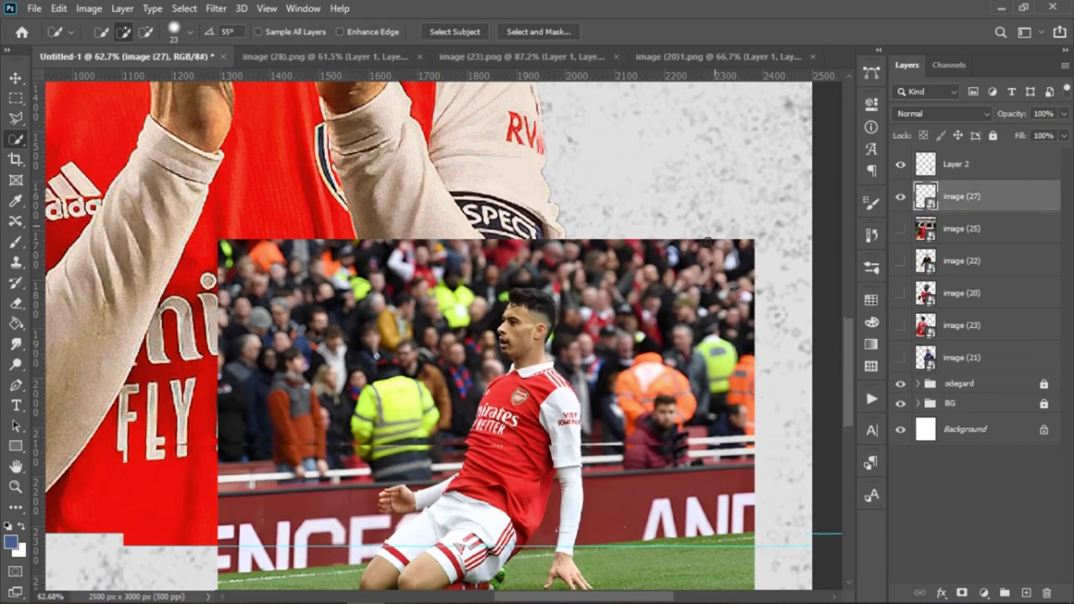
scroll(760, 269, down, 2)
scroll(515, 350, up, 5)
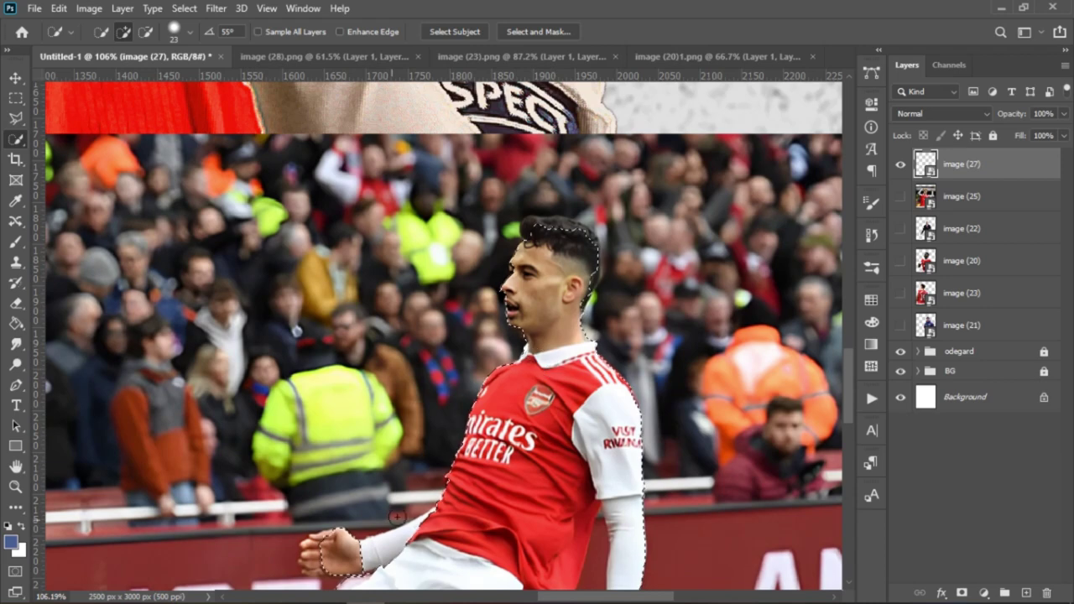
scroll(444, 315, right, 3)
scroll(464, 290, up, 5)
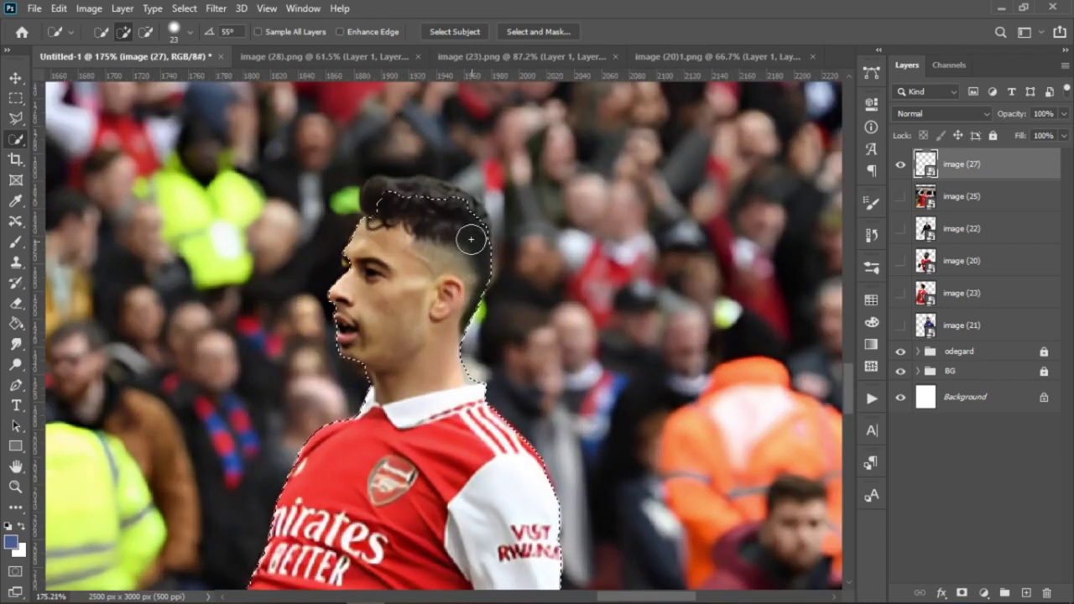
click(472, 240)
mouse_move(475, 170)
mouse_down()
mouse_move(394, 151)
mouse_move(375, 165)
mouse_move(376, 218)
mouse_up()
key(bracketleft)
key(bracketleft)
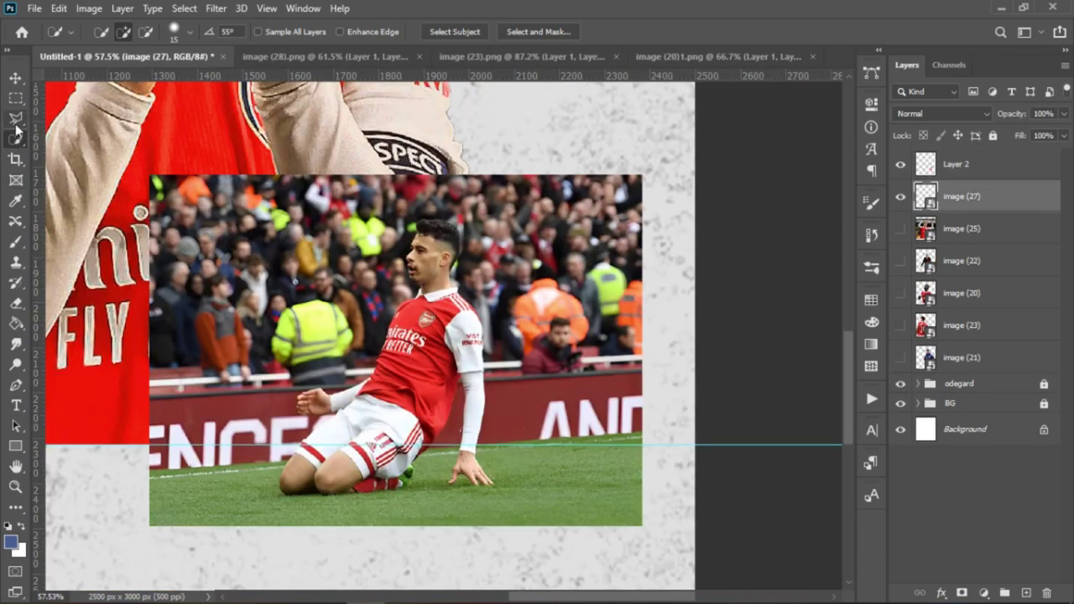
Outline the lower part of the image (27) photo with the Polygonal Lasso and turn that selection into a layer mask.
key(l)
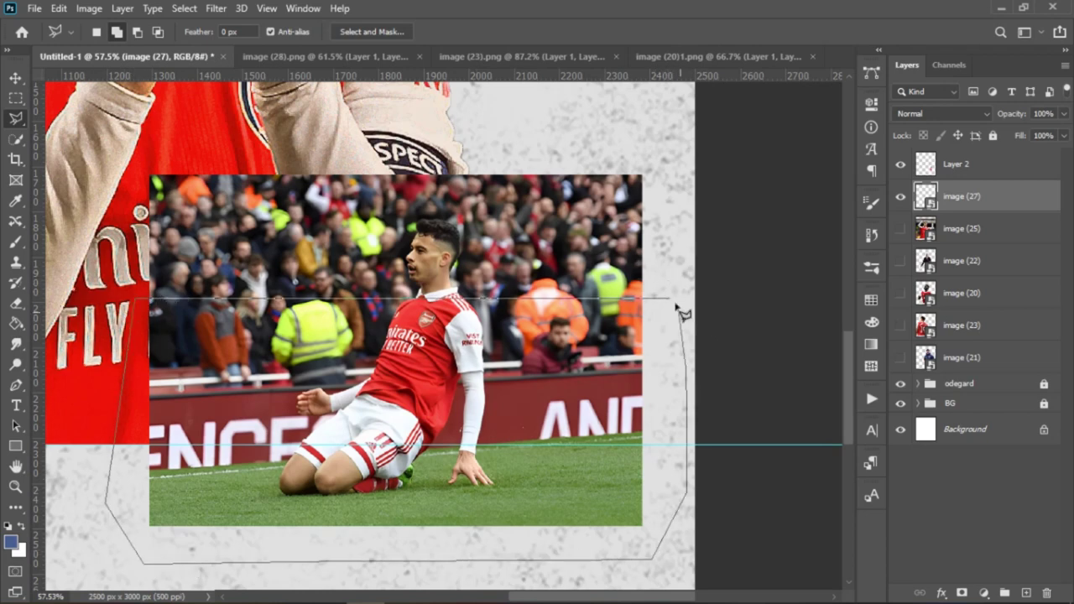
click(671, 299)
click(962, 593)
scroll(359, 367, down, 3)
click(929, 203)
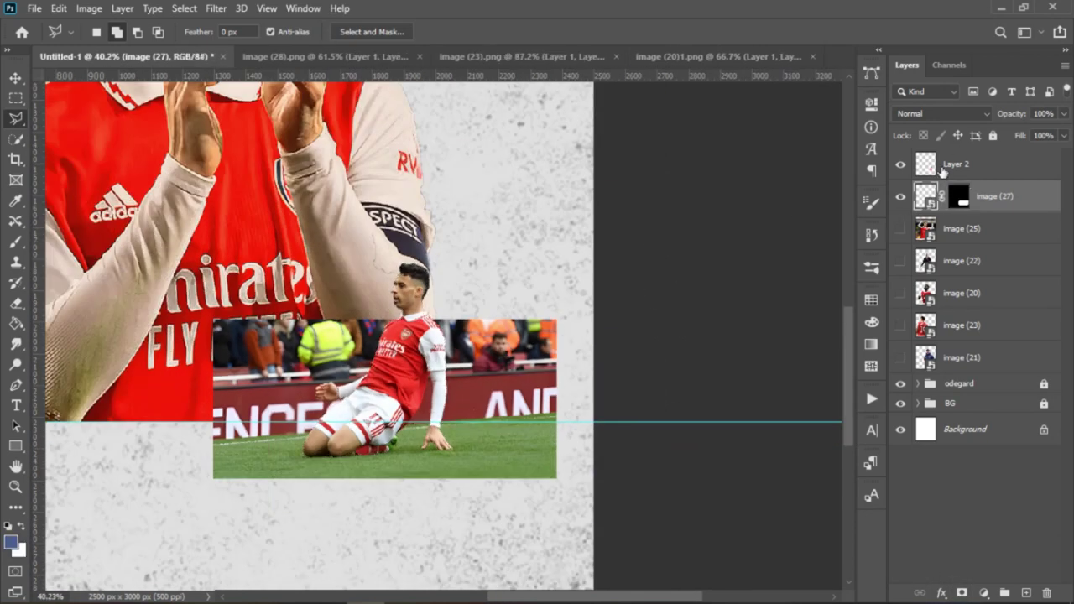
Link Layer 2 with image (27), scale both to 81.80% and position them beside the main player's lower torso.
shift+click(956, 170)
key(ctrl+t)
drag(385, 221, 386, 267)
scroll(394, 267, down, 2)
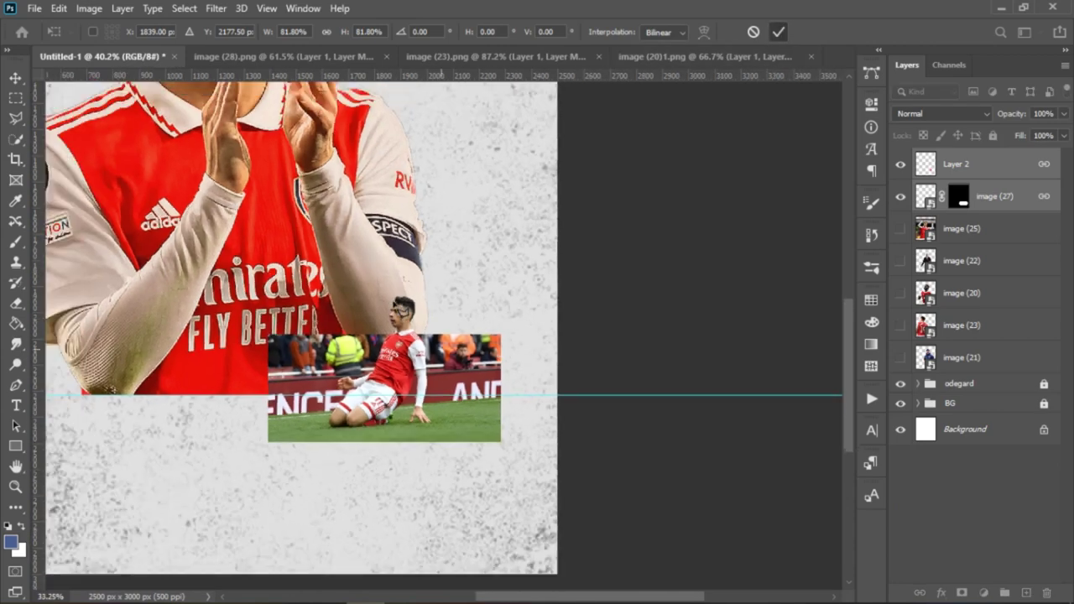
key(Return)
drag(399, 307, 509, 329)
drag(508, 328, 532, 294)
Hide a strip along the right edge of the image (27) photo by painting black inside a lasso selection on its mask.
click(963, 198)
key(l)
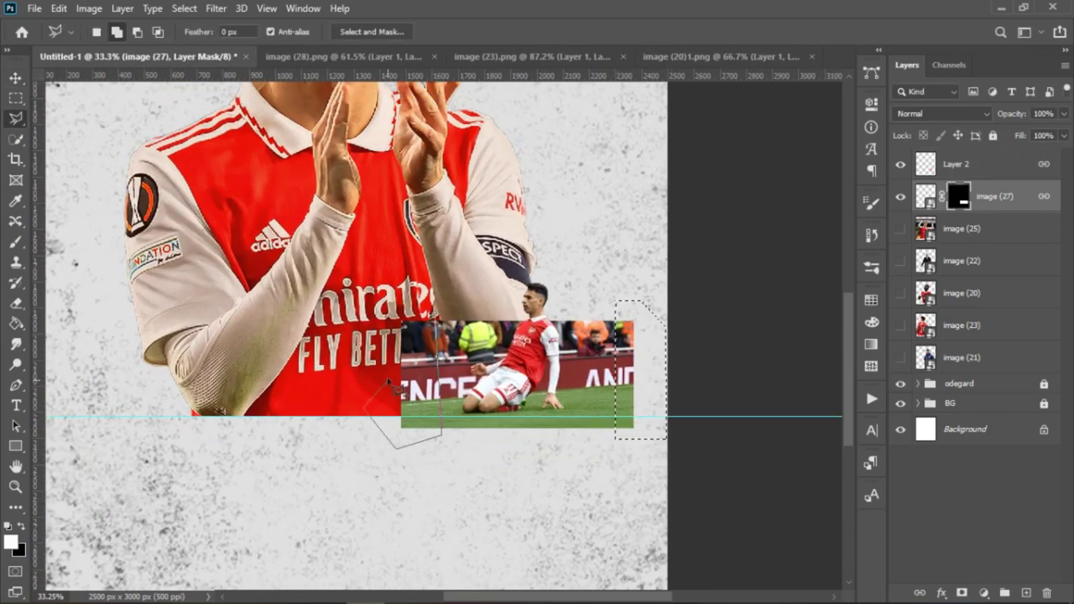
key(b)
key(x)
drag(646, 310, 647, 446)
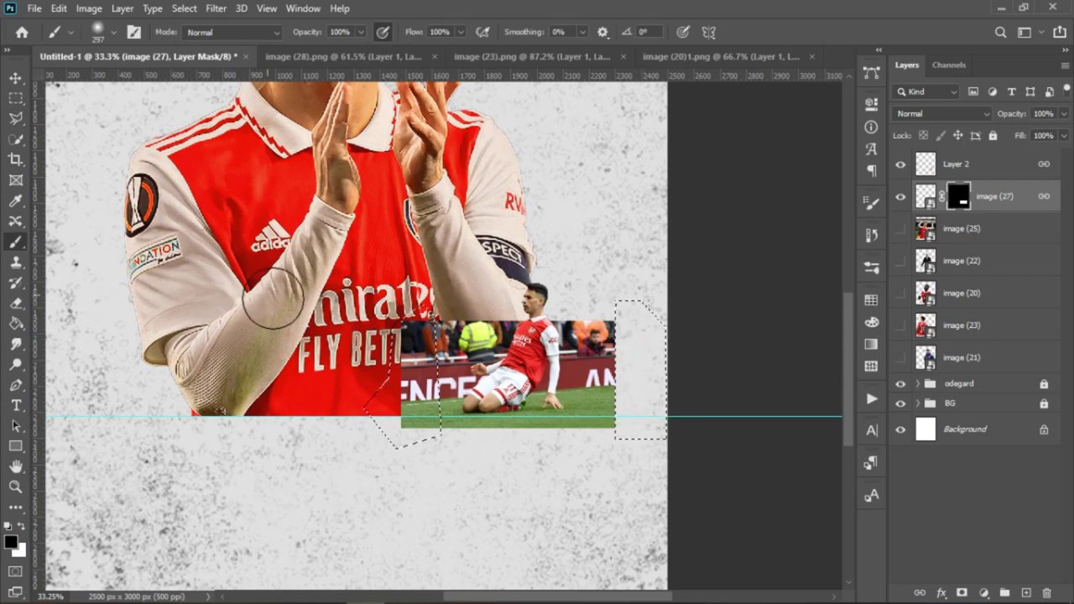
Hide a straight strip along the left edge of the image (27) photo on its mask, and deselect.
drag(411, 323, 393, 373)
key(ctrl+z)
key(l)
click(414, 321)
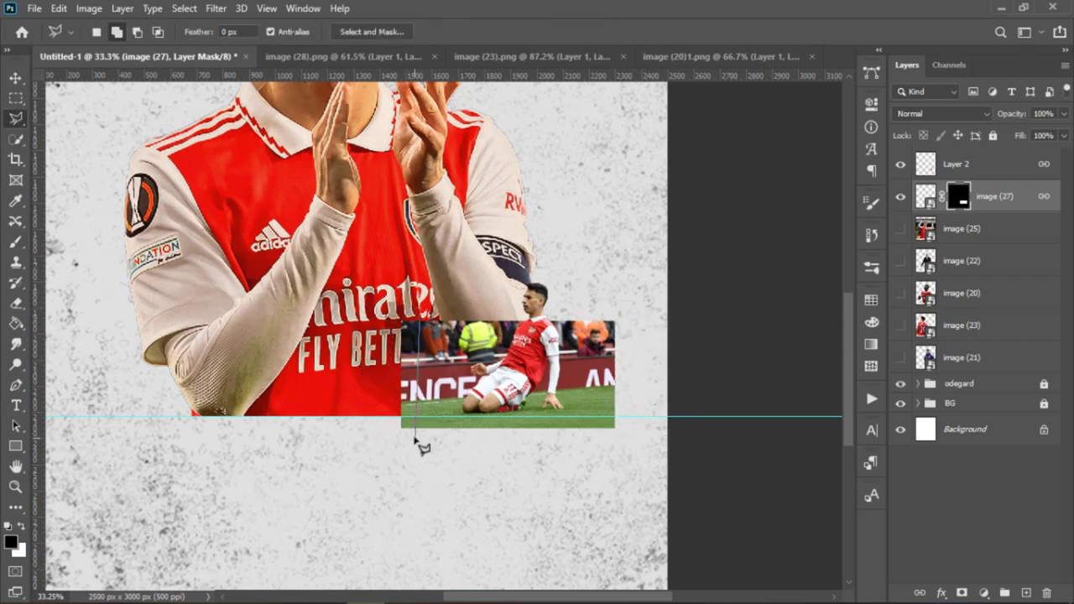
key(b)
drag(399, 293, 388, 395)
key(ctrl+d)
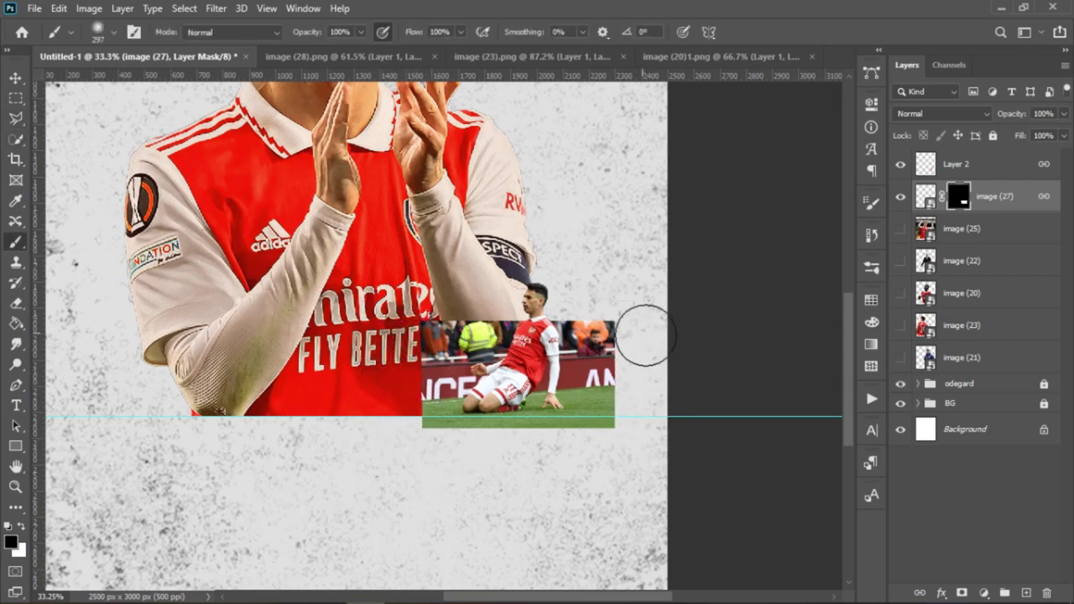
Mask out the top edge of the image (27) photo and the part below the horizontal guide.
key(l)
click(622, 327)
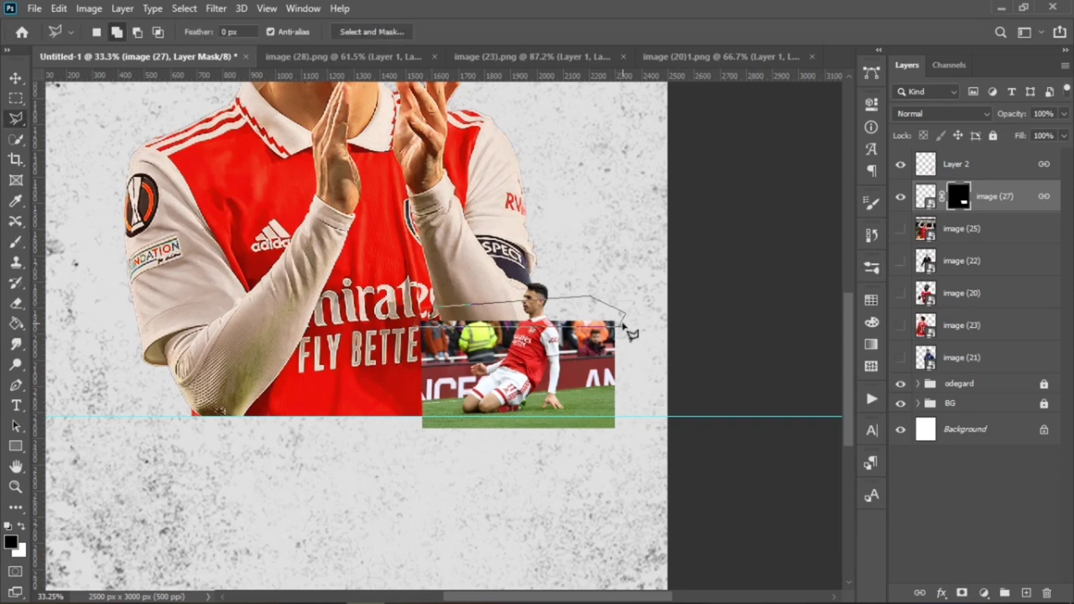
key(b)
scroll(622, 502, down, 1)
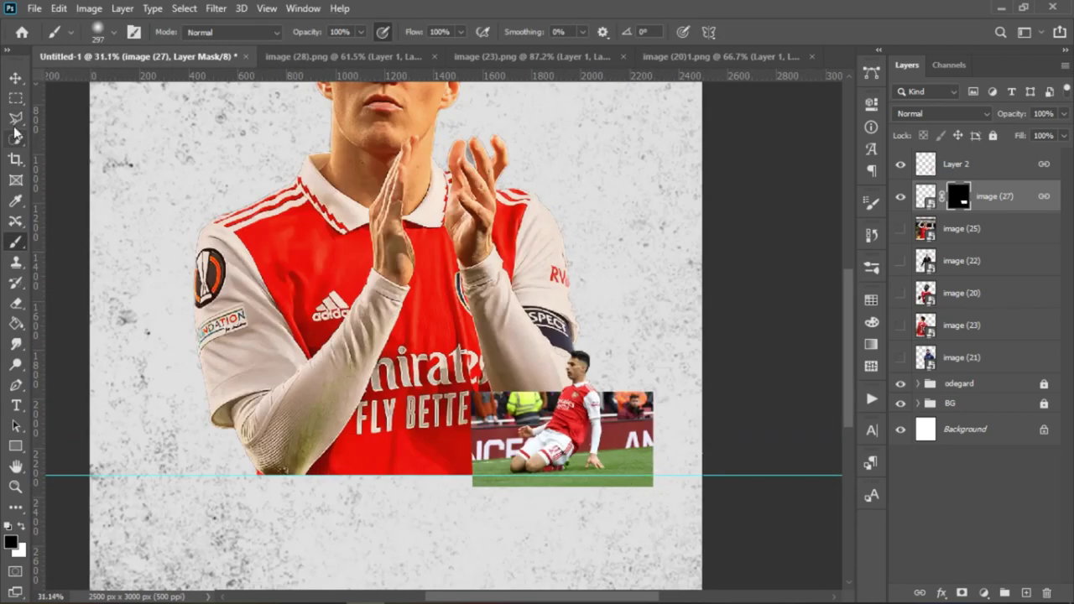
key(l)
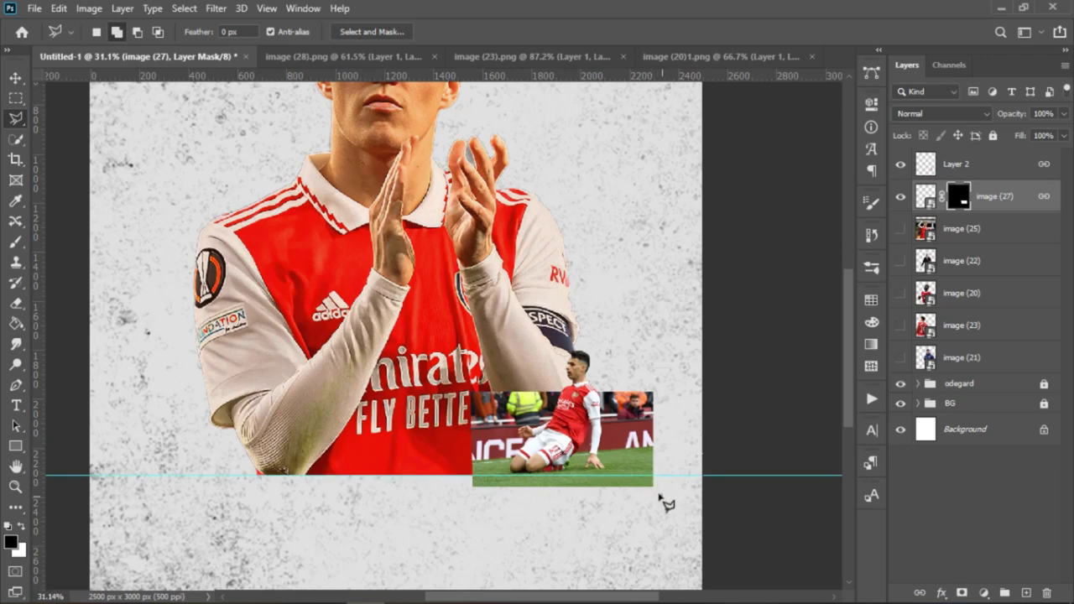
key(b)
scroll(490, 494, down, 3)
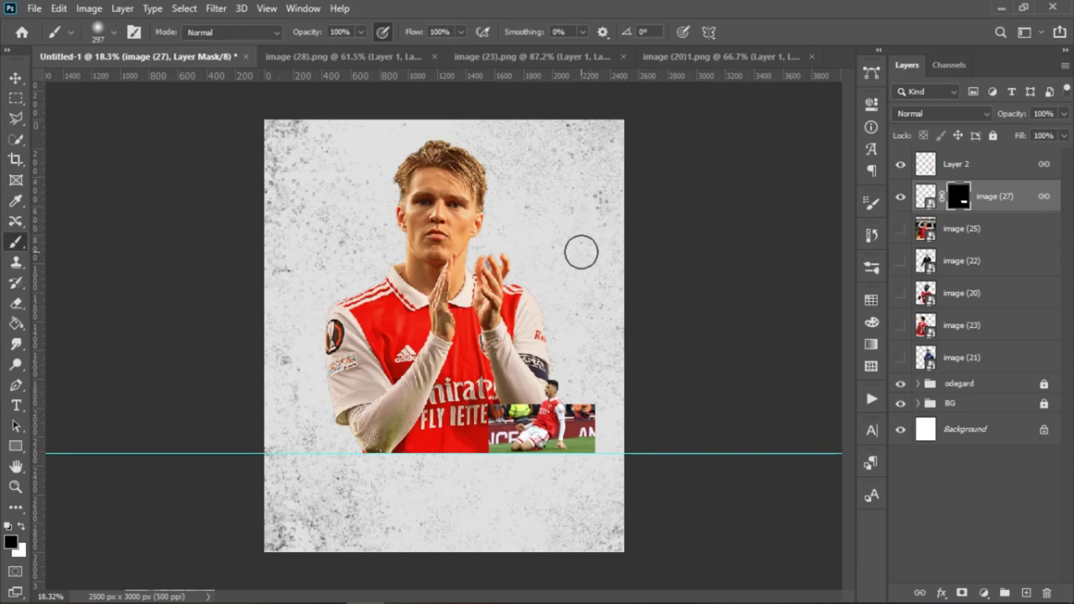
Show image (25), open its smart object contents, invert the layer mask to reveal the player, and save and close the file.
click(900, 229)
double_click(925, 228)
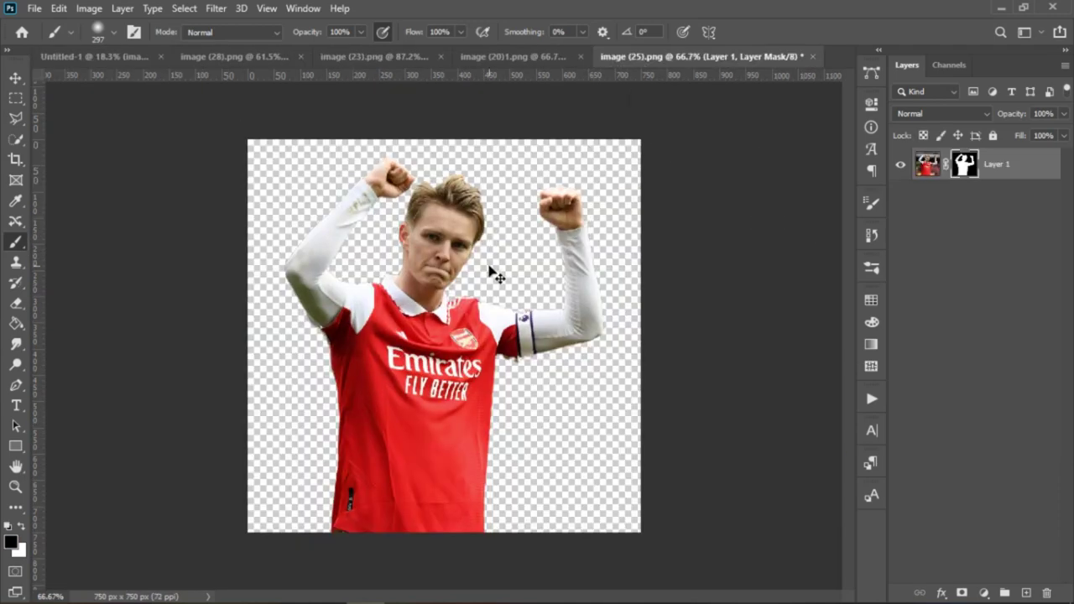
key(ctrl+i)
key(ctrl+i)
key(ctrl+s)
key(ctrl+w)
Scale down image (25) and position it over the main player's left-hand shoulder, beside his face.
key(v)
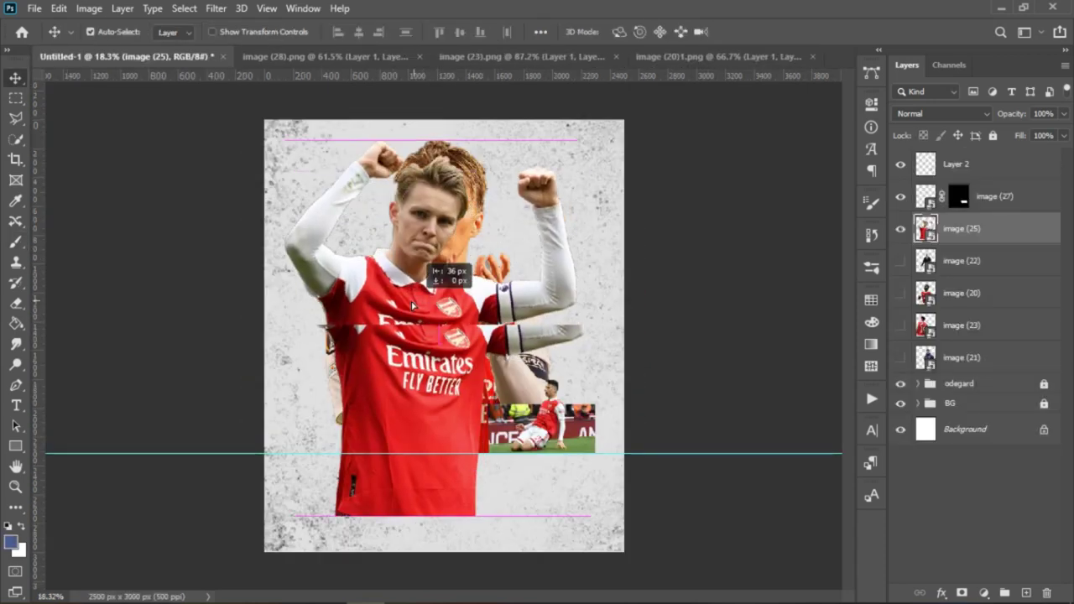
key(ctrl+t)
drag(429, 128, 429, 334)
drag(417, 442, 369, 279)
drag(381, 173, 381, 197)
drag(377, 282, 371, 278)
drag(439, 192, 424, 204)
drag(358, 263, 366, 261)
key(Return)
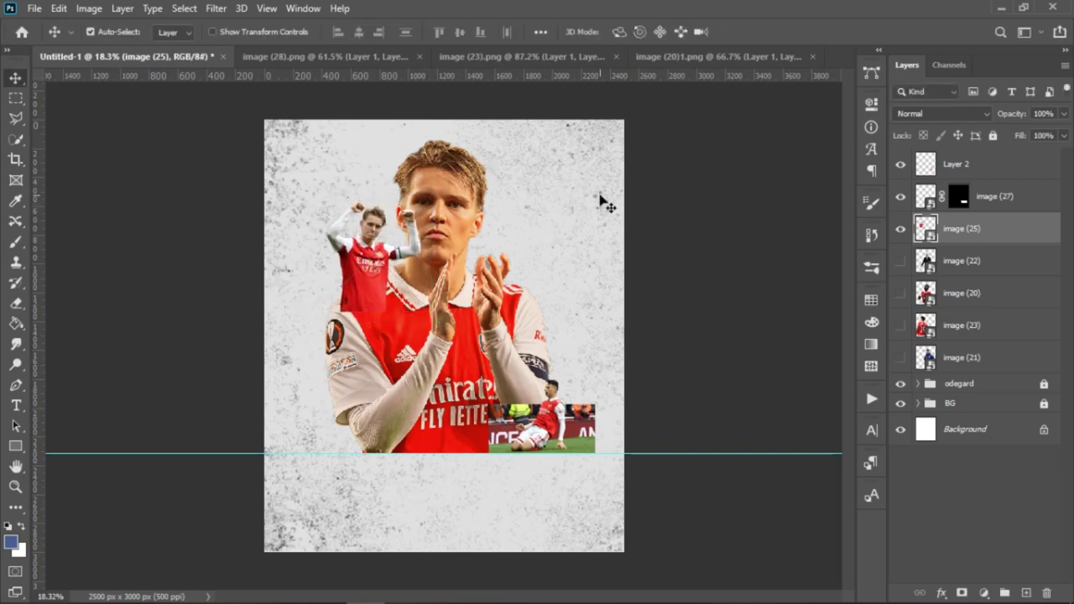
Show image (22), scale it to 27.55% and position the man in the suit over the main player's lower torso.
click(901, 263)
click(956, 263)
key(ctrl+t)
drag(475, 158, 475, 314)
drag(473, 394, 442, 361)
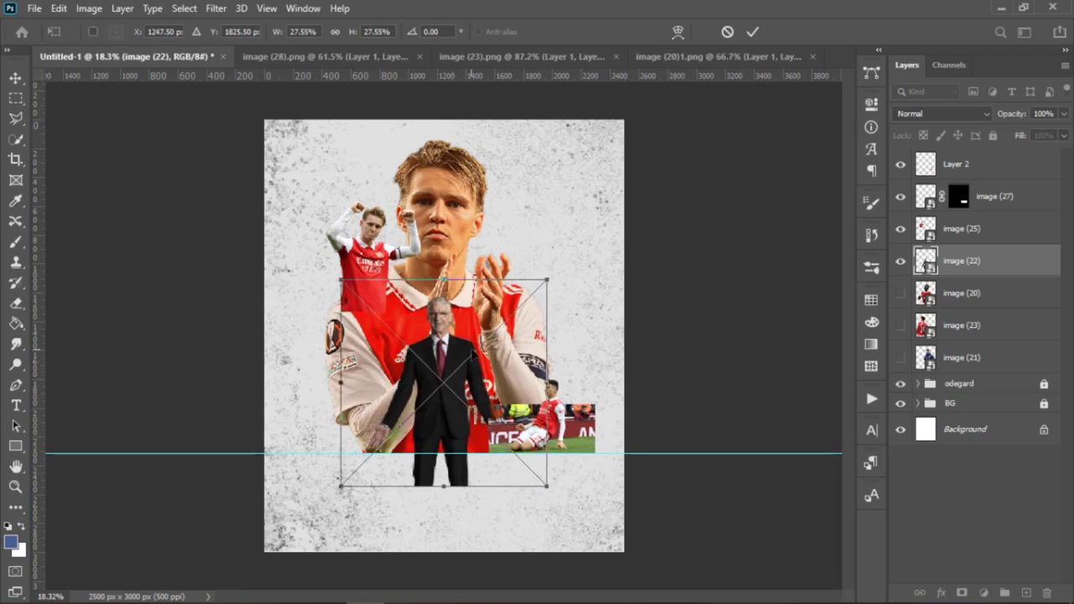
key(Return)
Show image (20), scale it down over the main player's right-hand shoulder, and nudge image (25) up and image (22) down.
click(901, 293)
click(962, 293)
key(ctrl+t)
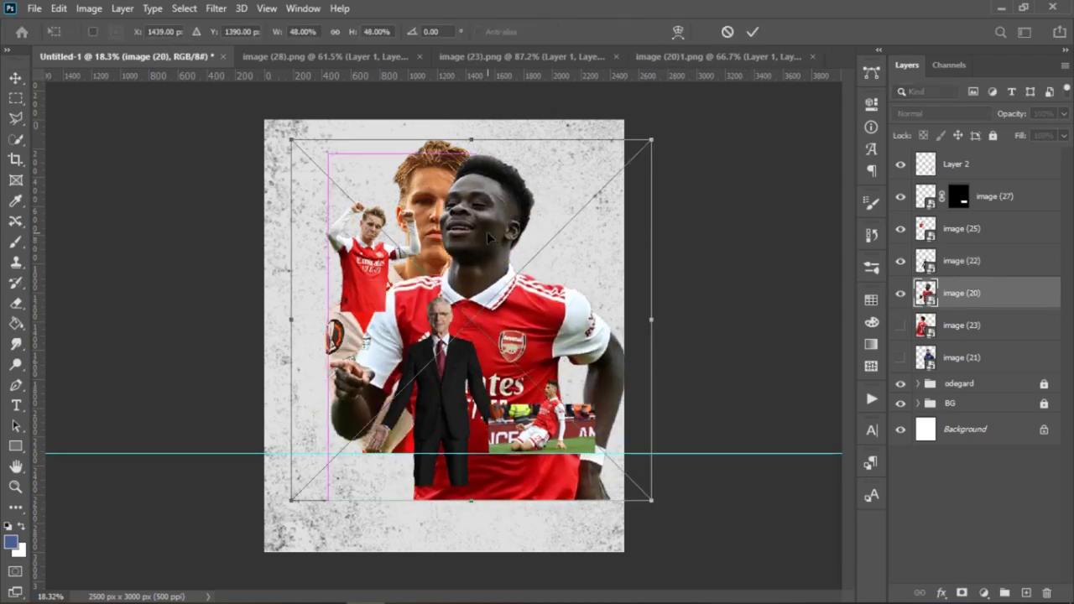
drag(482, 139, 471, 336)
drag(480, 411, 494, 267)
drag(486, 357, 486, 297)
drag(490, 268, 500, 308)
click(753, 32)
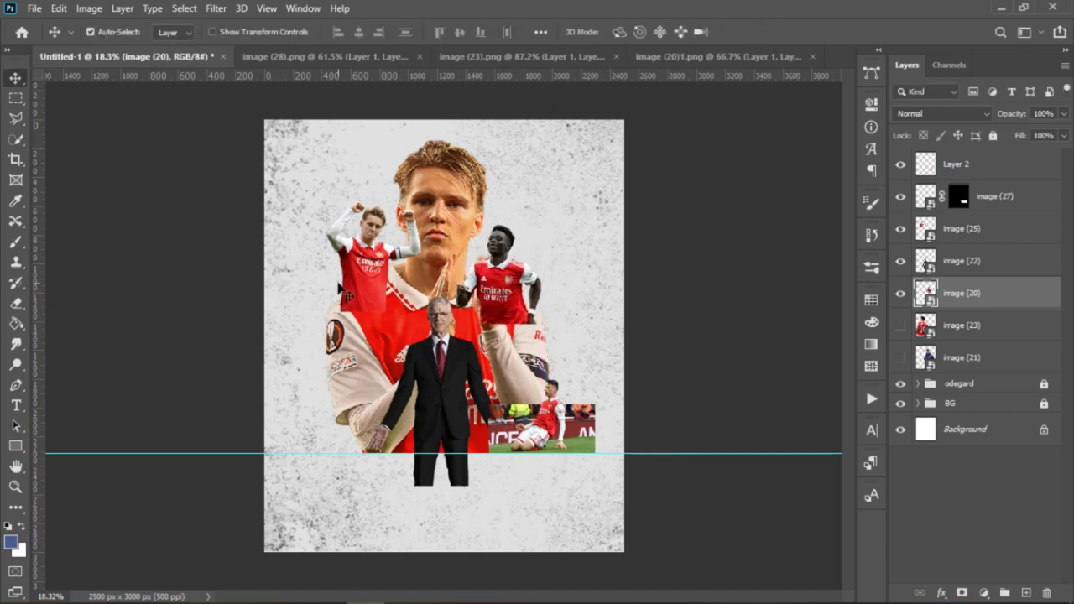
drag(358, 287, 359, 271)
drag(452, 375, 450, 382)
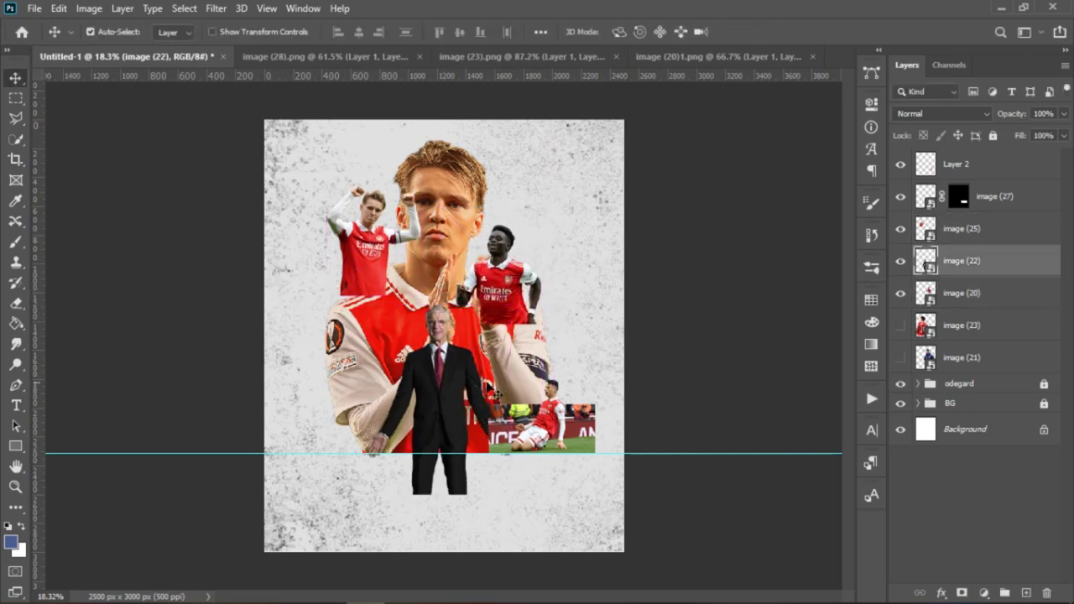
Move image (25) higher, show image (23), and scale the number 19 player down over the main player's left-hand shoulder.
click(901, 325)
scroll(506, 304, down, 3)
scroll(507, 304, down, 1)
drag(391, 271, 408, 225)
drag(407, 344, 444, 340)
key(ctrl+t)
drag(444, 202, 389, 284)
drag(389, 354, 392, 296)
key(Return)
Move image (25) to the upper left of the main player's head and scale it down slightly.
drag(407, 238, 416, 231)
key(ctrl+t)
drag(418, 178, 417, 193)
drag(409, 234, 425, 227)
click(753, 32)
key(ctrl+0)
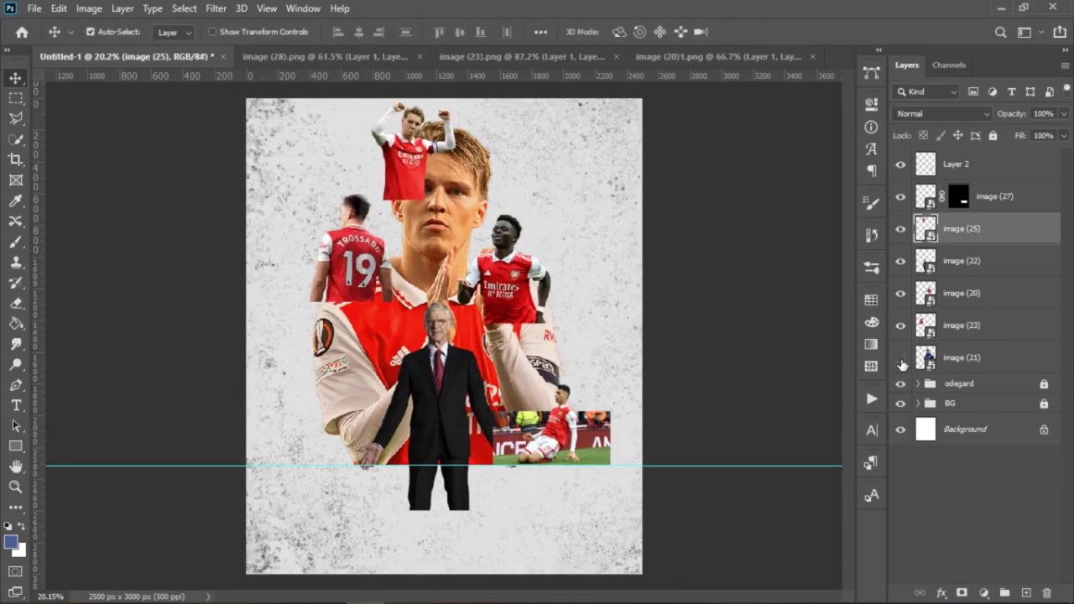
Show image (21), scale it to 15.02% and position the man in the blue jacket beside the main player's lower left arm.
click(900, 358)
drag(573, 366, 606, 340)
key(ctrl+t)
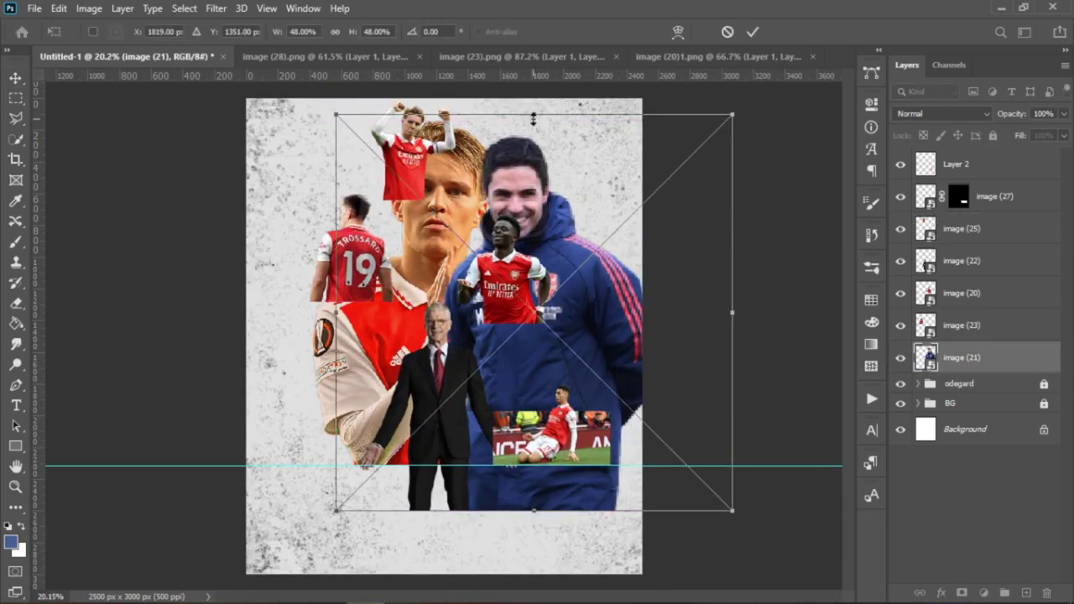
drag(534, 114, 565, 357)
drag(579, 453, 396, 419)
drag(367, 324, 369, 352)
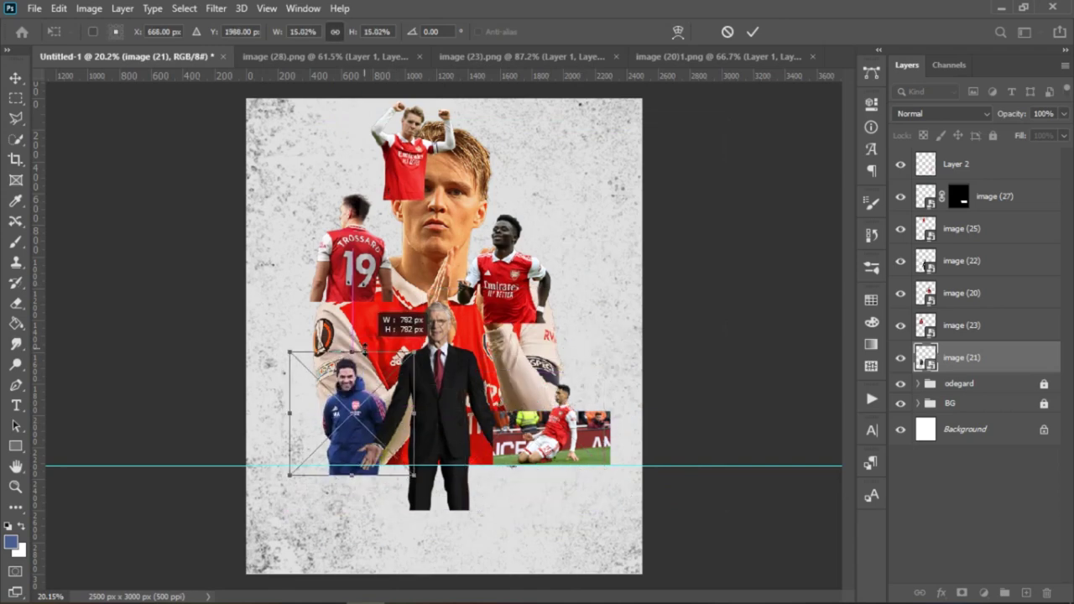
drag(366, 421, 366, 431)
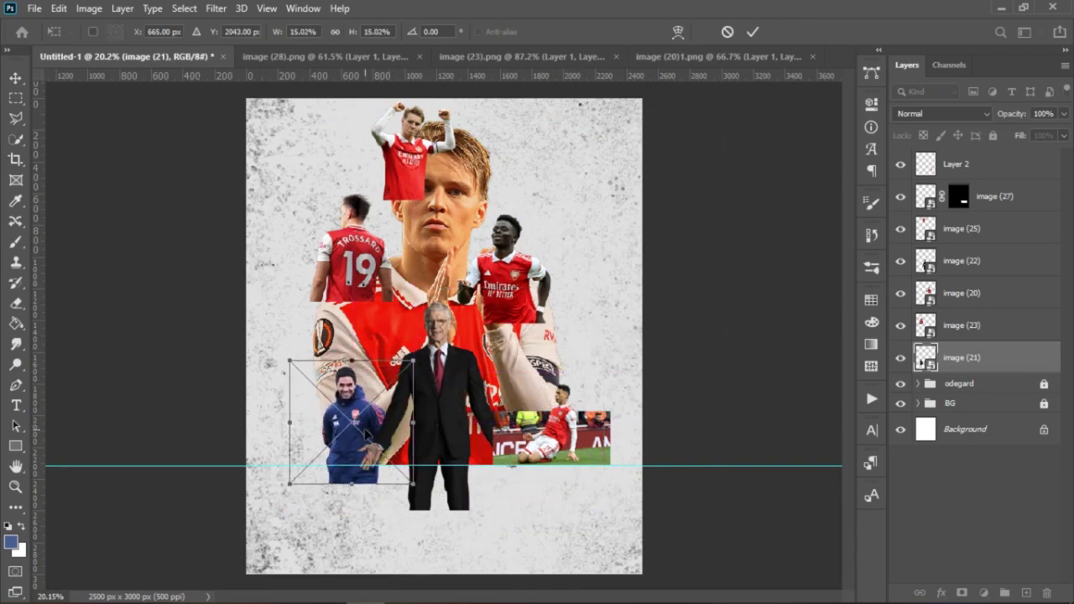
key(Return)
click(447, 276)
scroll(447, 276, up, 1)
scroll(446, 276, down, 1)
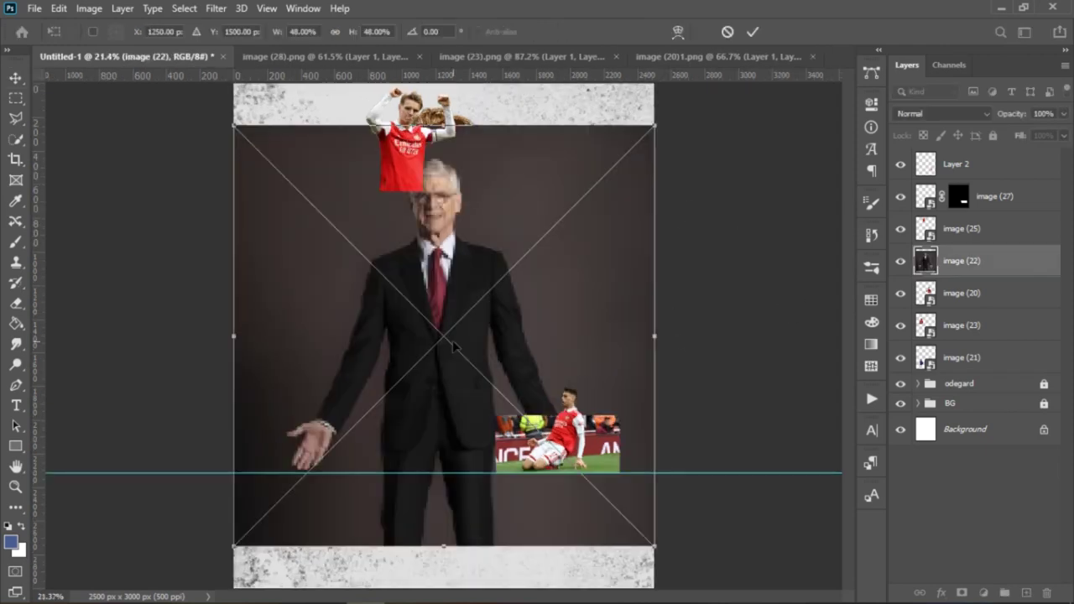
click(753, 35)
key(ctrl+t)
drag(444, 126, 445, 354)
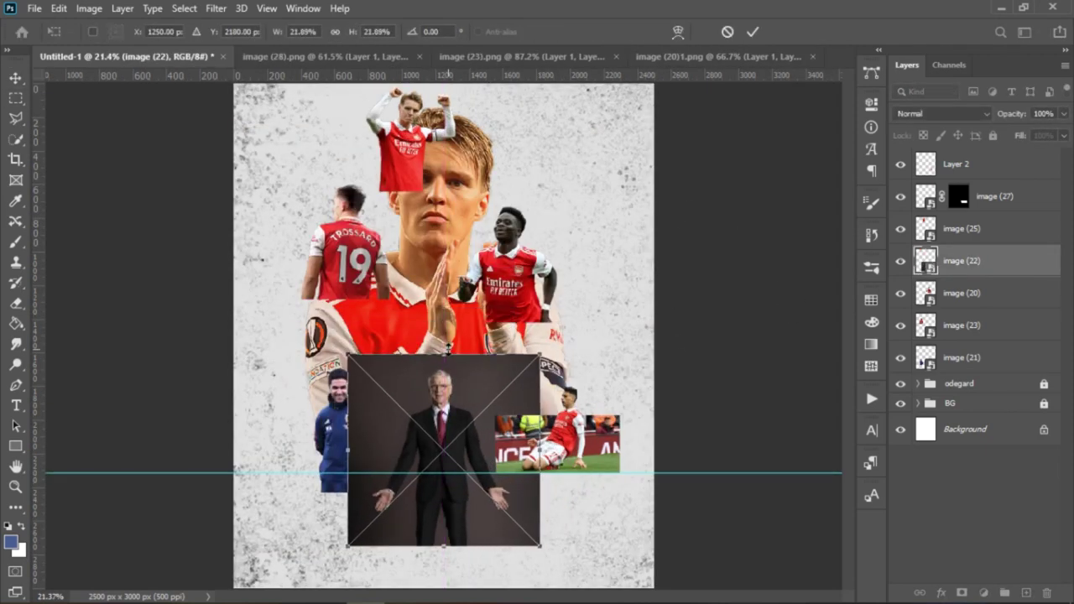
key(Escape)
Place the original image (22) photo, scale it down over the lower torso and move its layer below the cut-out image (22).
click(35, 7)
click(96, 319)
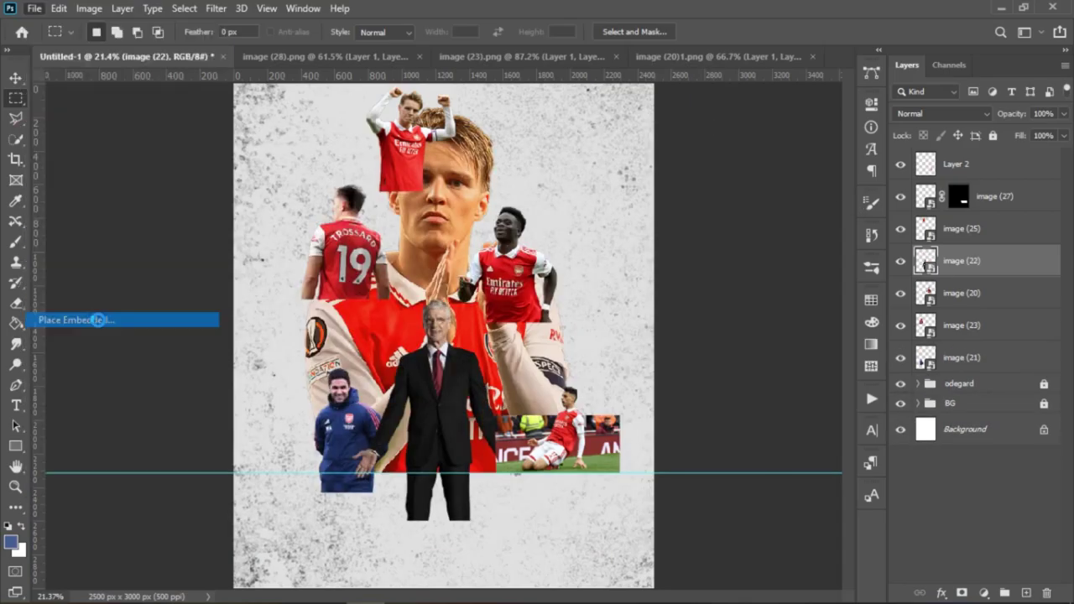
click(934, 569)
scroll(461, 278, up, 1)
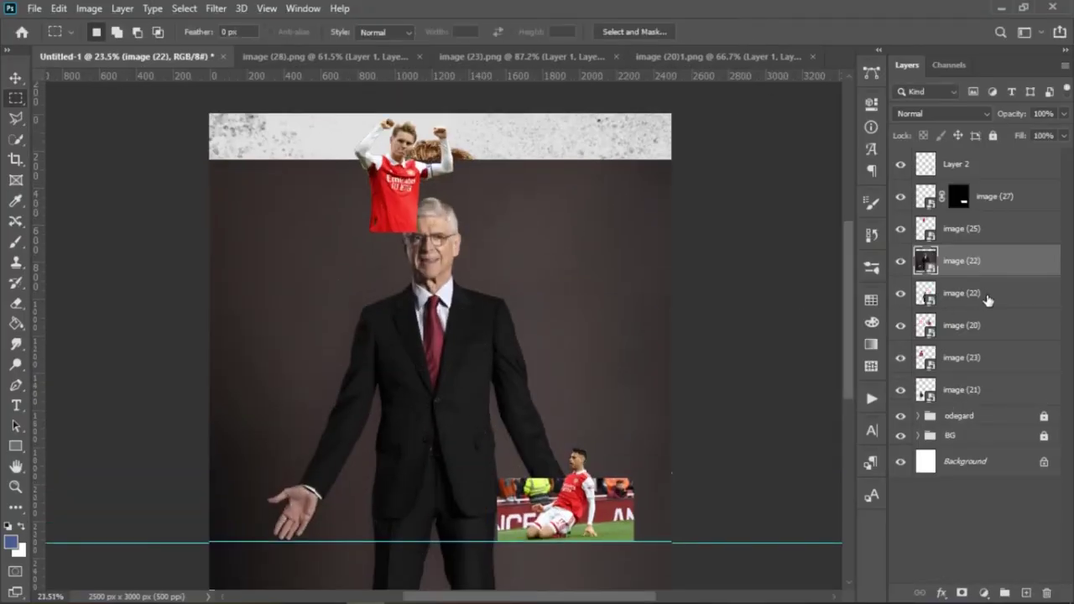
key(ctrl+t)
drag(441, 159, 440, 390)
drag(445, 448, 445, 402)
key(Return)
drag(995, 261, 993, 305)
Scale the cut-out image (22) to 24.73% and align the man with his figure in the photo beneath.
scroll(432, 415, up, 1)
drag(441, 421, 447, 330)
key(v)
key(ctrl+t)
drag(456, 215, 455, 239)
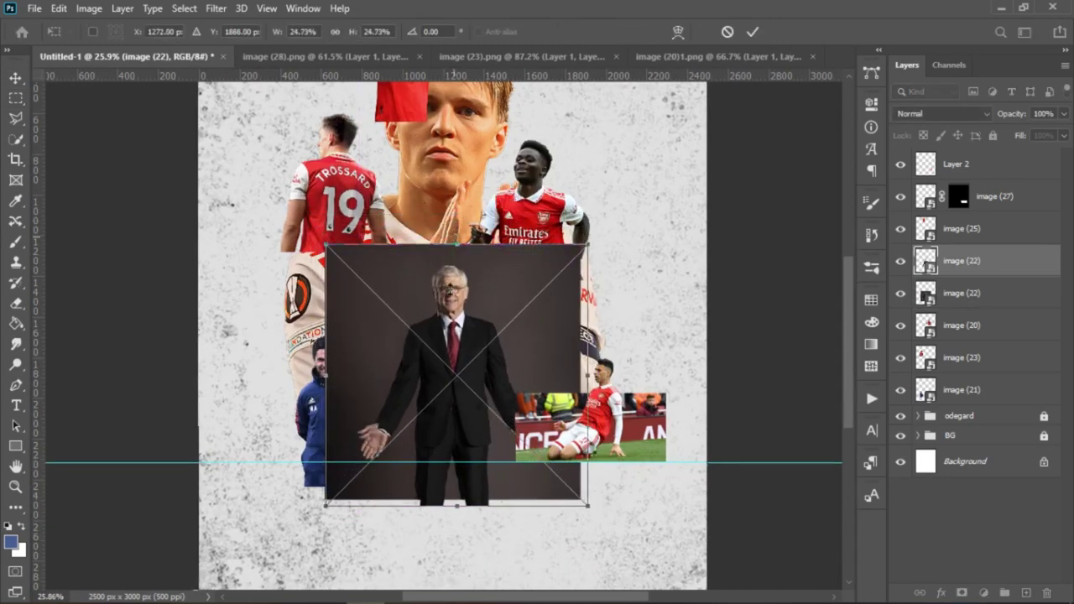
drag(458, 353, 456, 370)
click(755, 33)
scroll(473, 333, up, 3)
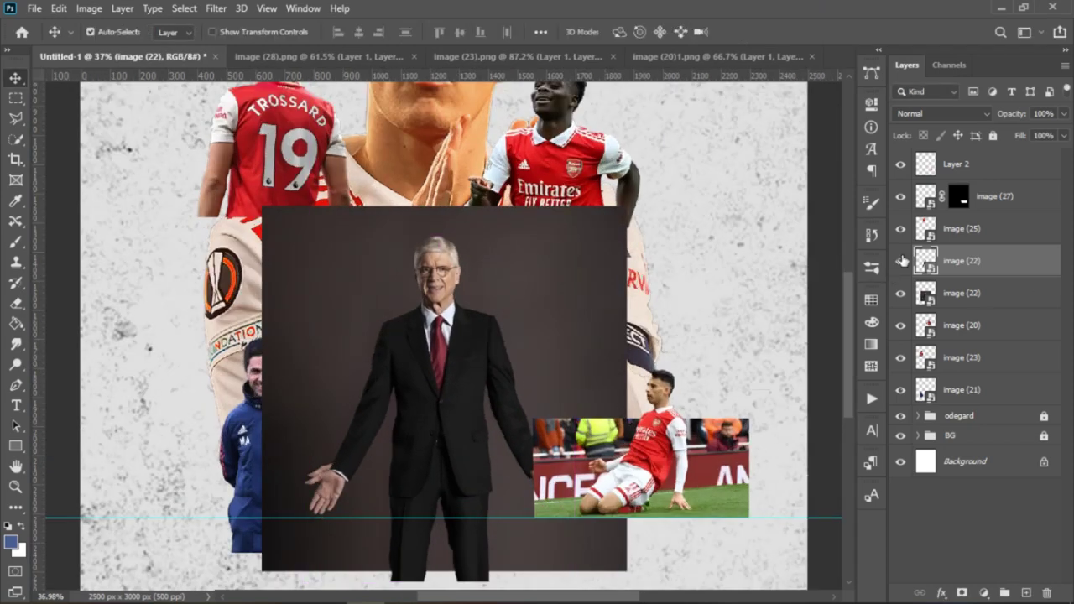
Delete the cut-out image (22) layer, then select the suited man in the remaining photo and copy him to a new layer.
click(900, 260)
key(Delete)
drag(16, 138, 84, 138)
drag(530, 235, 343, 449)
key(ctrl+j)
Mask both the image (22) photo and the Layer 3 cut-out to a rectangle around the suited man's upper body.
click(961, 290)
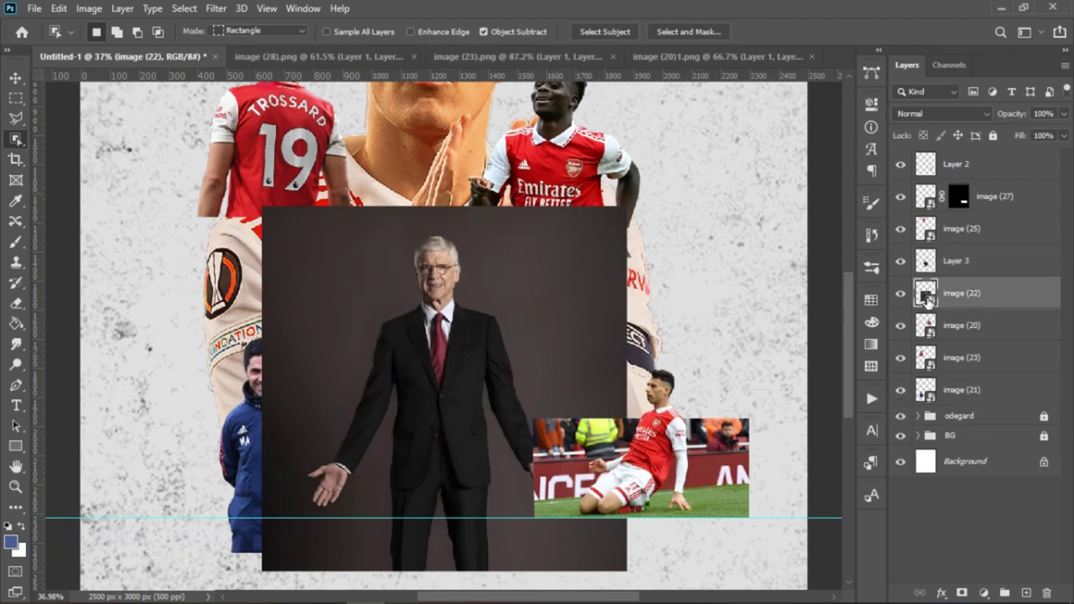
key(m)
drag(478, 382, 339, 392)
click(961, 593)
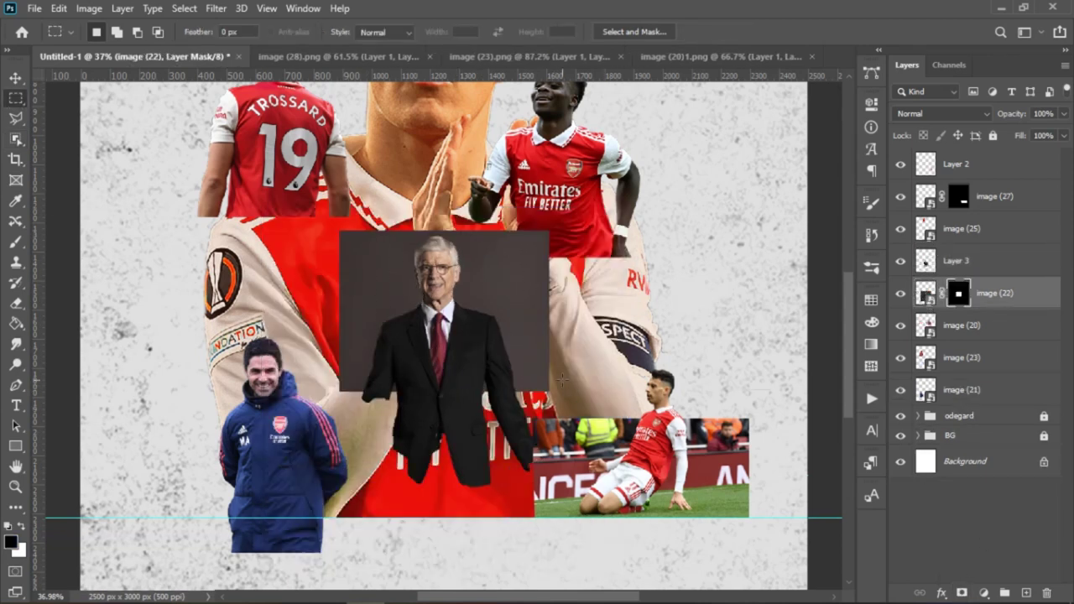
click(924, 265)
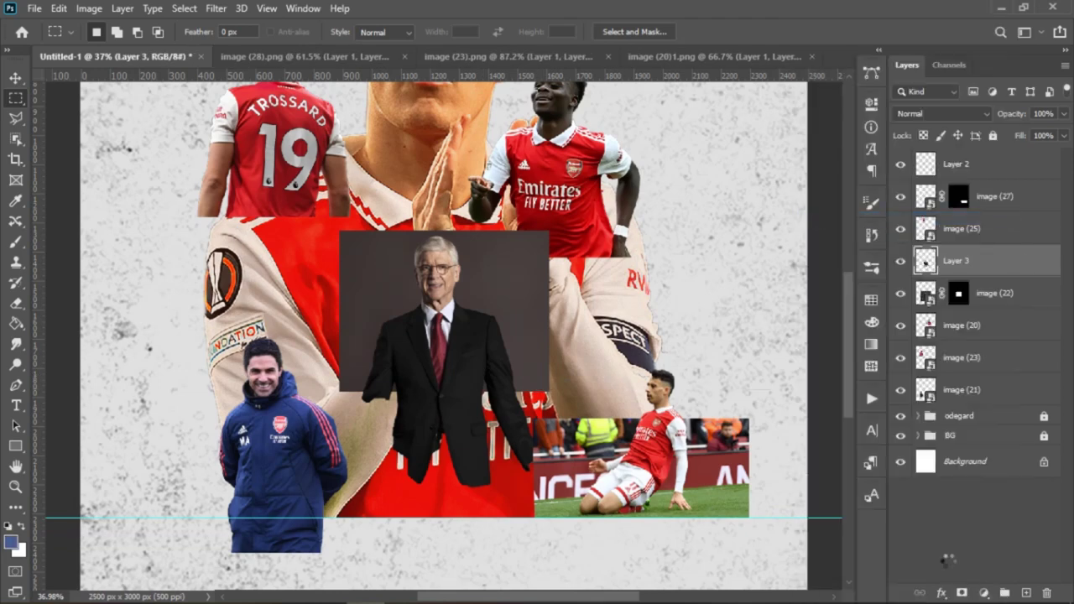
click(962, 593)
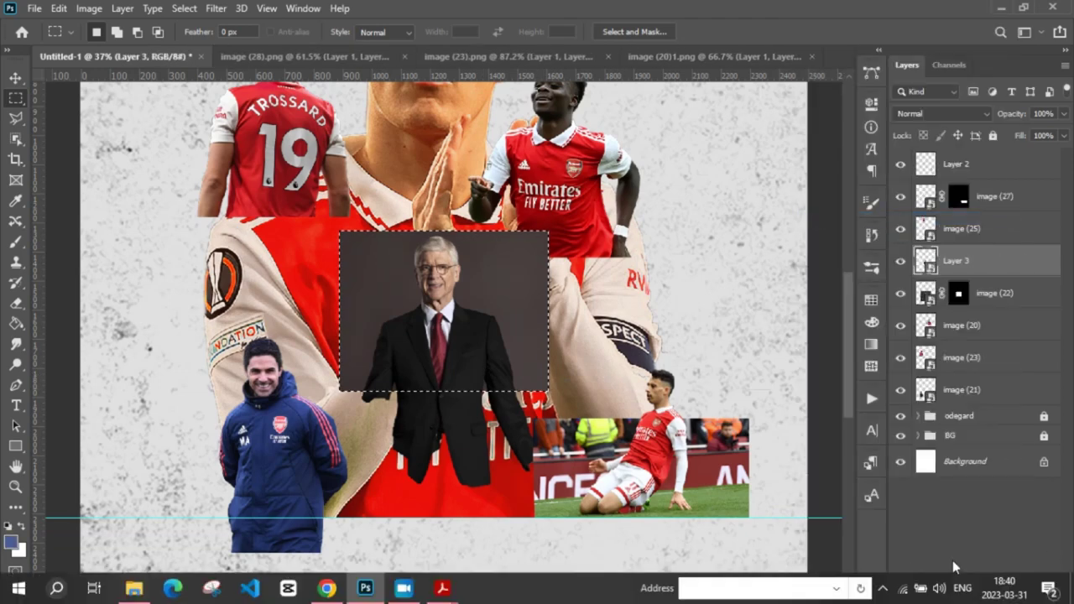
Scale the masked Layer 3 and image (22) down together and place them over the lower chest of the main player.
scroll(413, 360, down, 4)
ctrl+click(992, 293)
key(ctrl+t)
drag(434, 252, 444, 304)
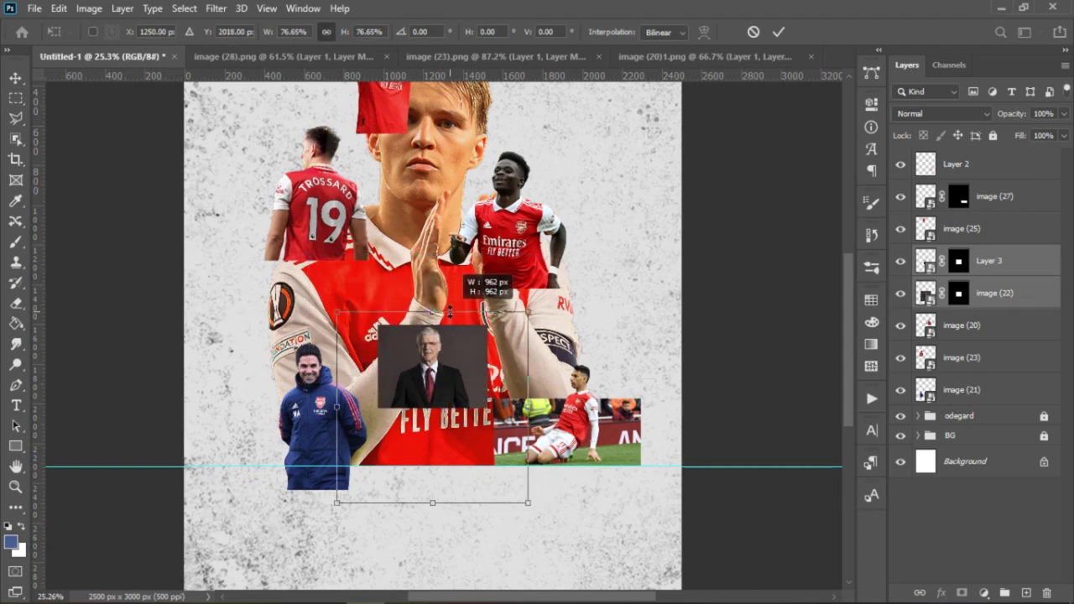
drag(423, 382, 430, 362)
key(Return)
scroll(386, 379, up, 1)
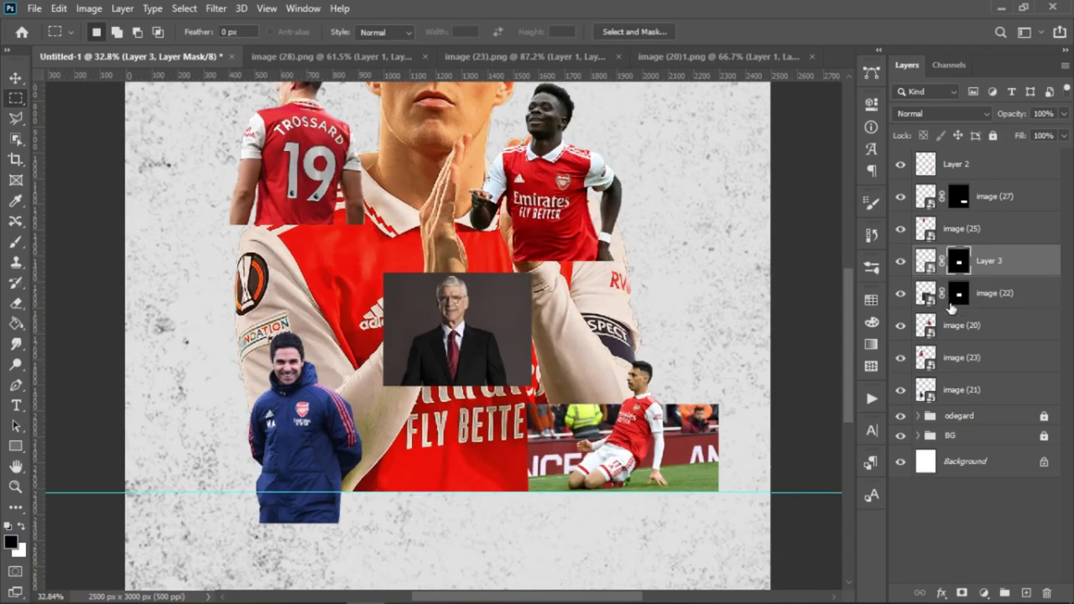
Mask out the upper strip of the image (22) photo so the suited man's head extends above its dark backdrop.
click(960, 295)
mouse_move(379, 299)
mouse_down()
mouse_move(491, 304)
mouse_move(538, 394)
mouse_up()
key(b)
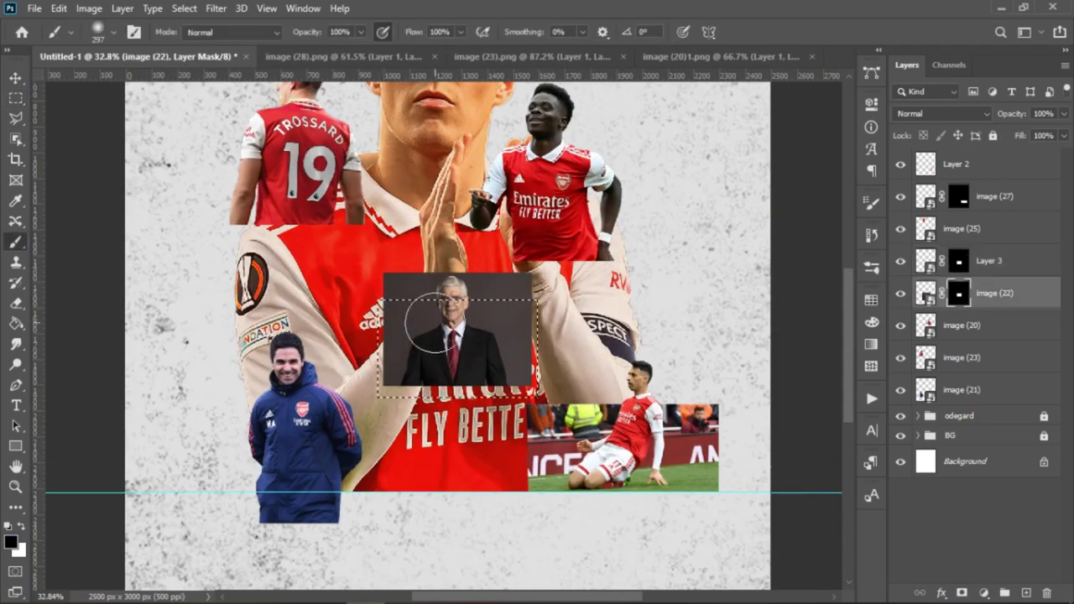
right_click(435, 323)
click(419, 325)
key(w)
right_click(434, 324)
click(478, 63)
key(b)
drag(513, 290, 535, 413)
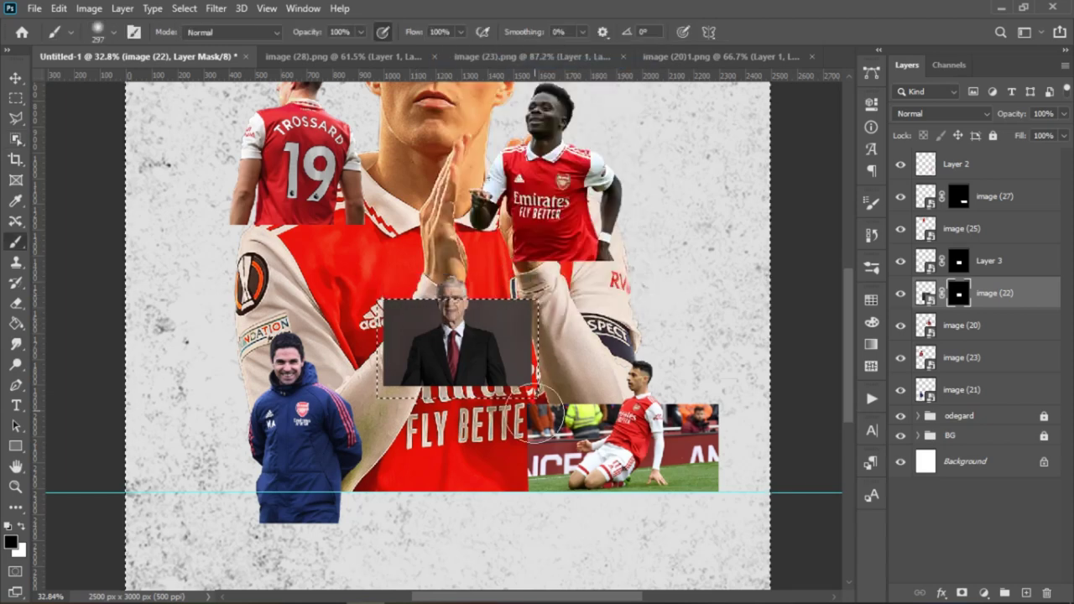
key(ctrl+d)
Trim the side edges of the image (22) photo's mask to a narrower rectangle around the suited man.
scroll(504, 394, down, 2)
scroll(373, 395, up, 1)
key(m)
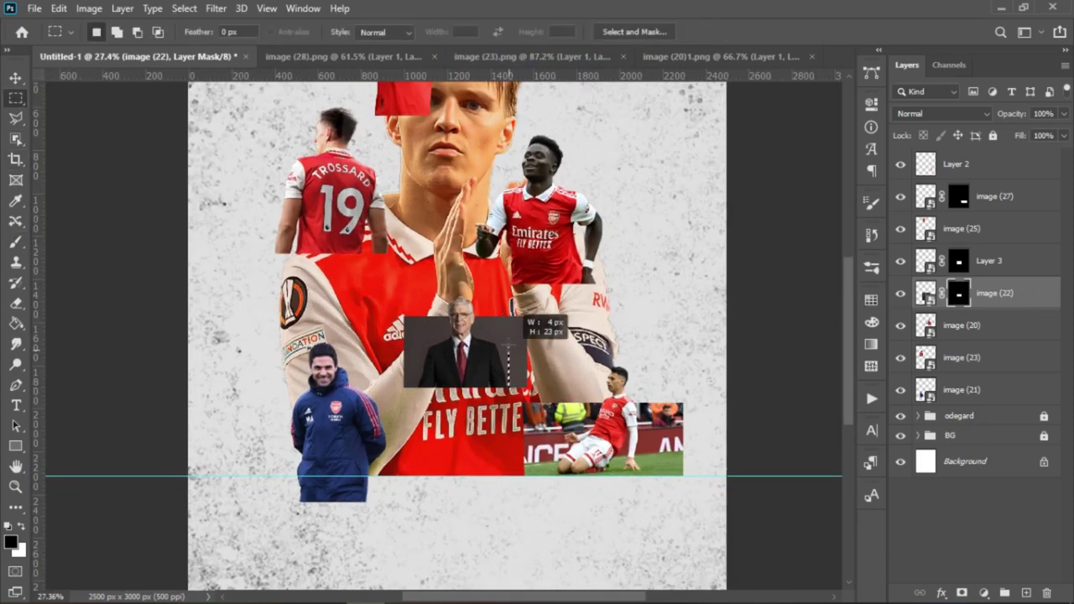
drag(509, 345, 416, 316)
right_click(429, 335)
click(473, 62)
key(b)
drag(541, 365, 412, 281)
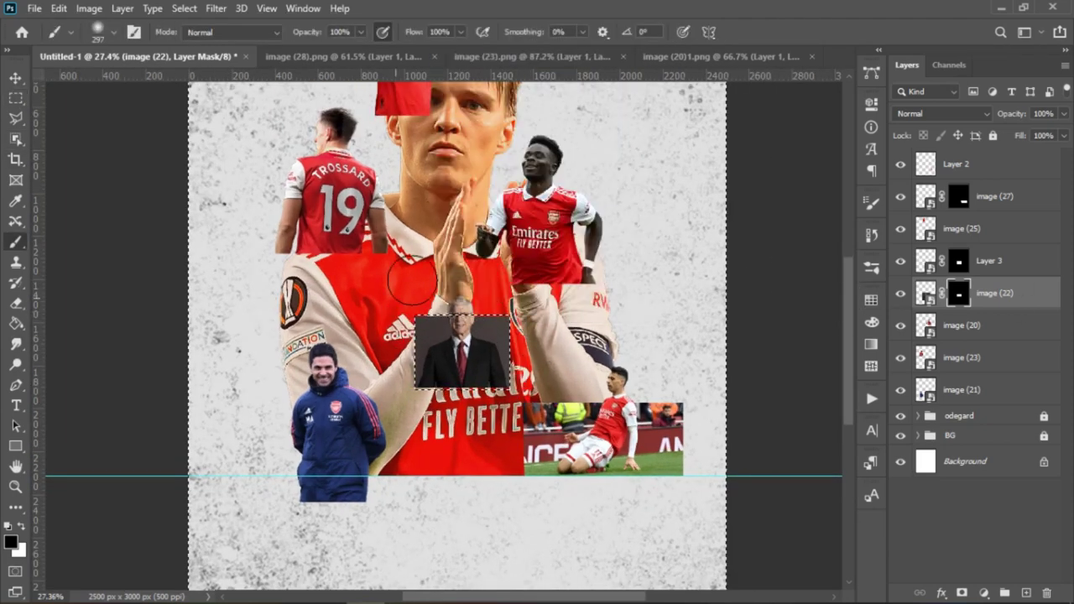
key(ctrl+d)
Enlarge Layer 3 and image (22) together and reposition them just below the main player's praying hands.
scroll(411, 281, down, 2)
ctrl+click(990, 261)
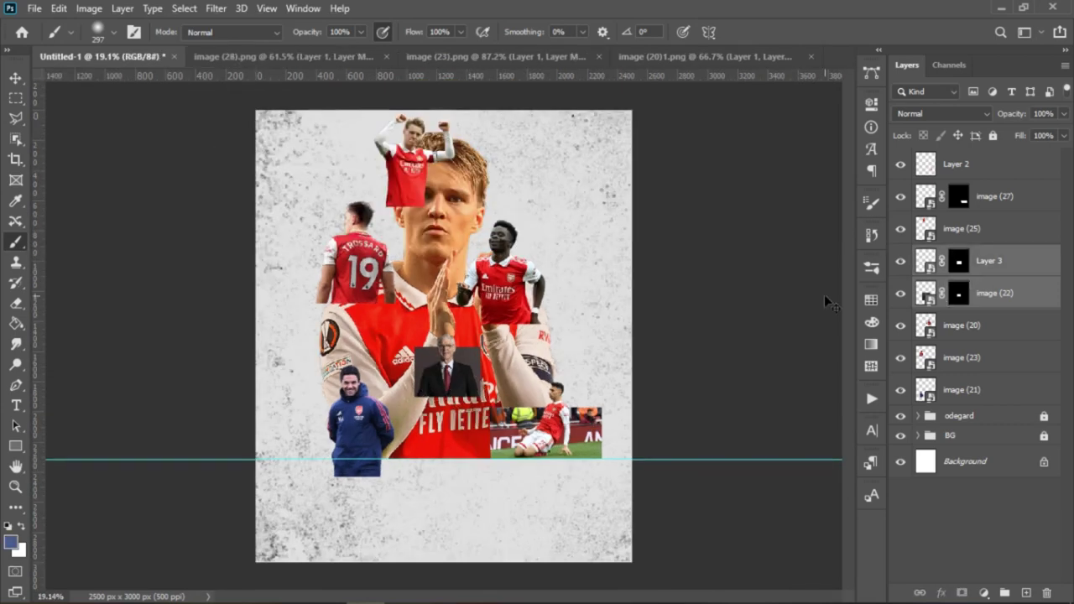
key(ctrl+t)
drag(451, 475, 453, 509)
drag(458, 406, 452, 390)
key(Return)
Group Layer 3 and image (22) under the name legend and lock the group.
key(ctrl+g)
double_click(960, 254)
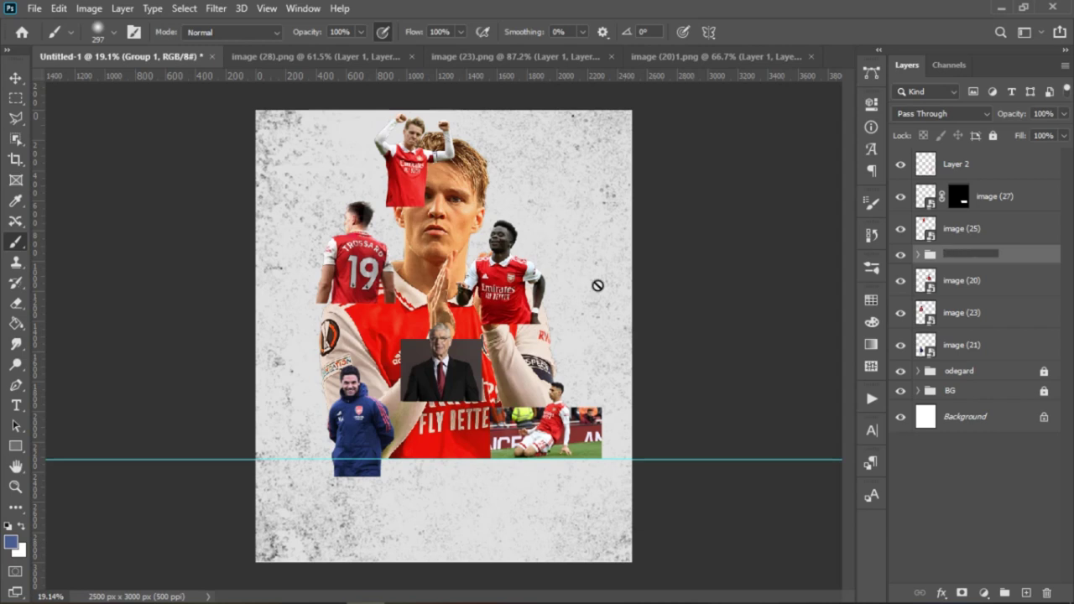
key(Return)
click(993, 136)
Nudge image (21) of the man in the blue jacket slightly up and left, and group it as arteta.
key(v)
click(505, 328)
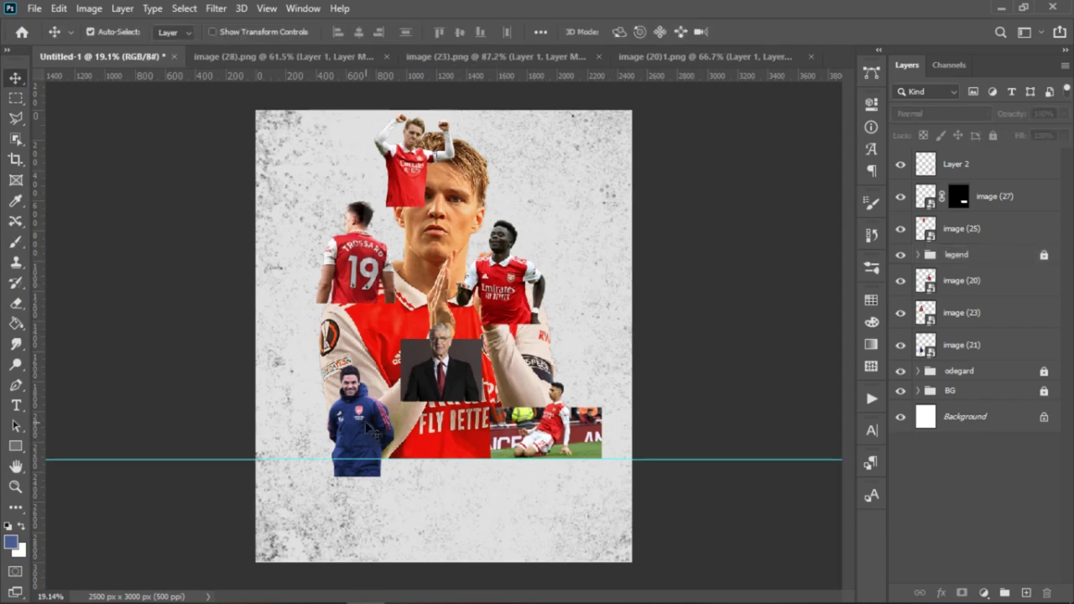
mouse_move(367, 428)
mouse_down()
mouse_move(361, 435)
mouse_move(366, 421)
mouse_up()
key(ctrl+g)
double_click(959, 338)
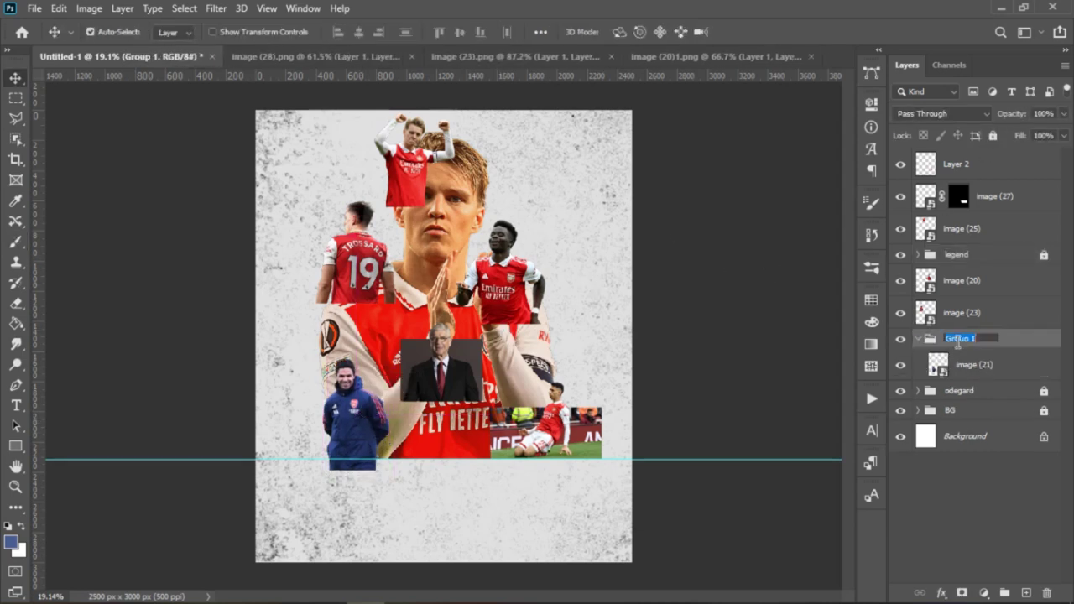
text(arteta)
Mask image (21) so the part of the blue-jacketed man below the horizontal guide is hidden.
click(974, 364)
click(962, 592)
key(m)
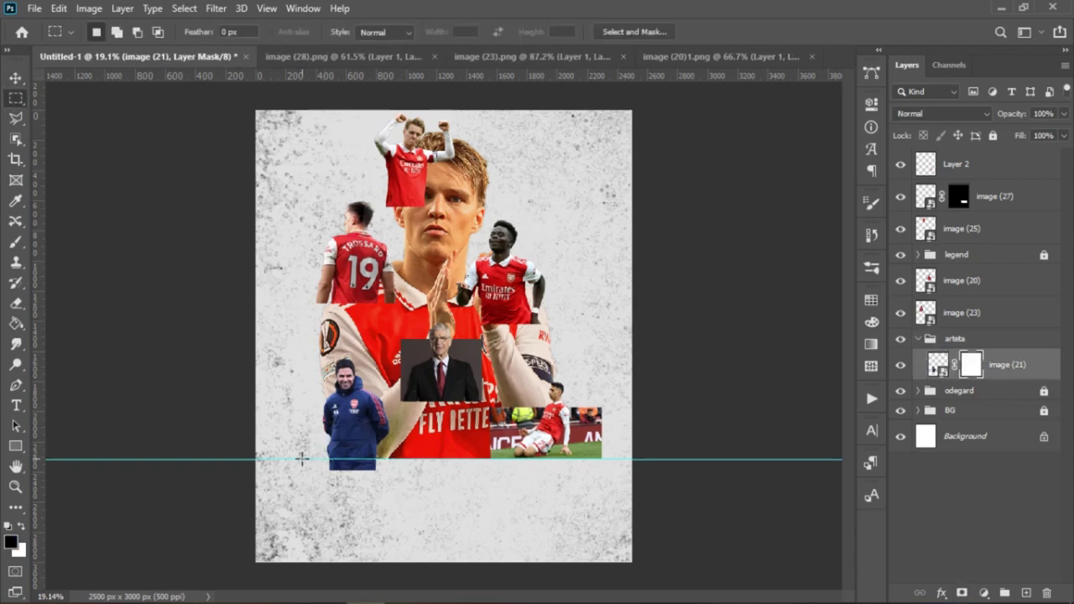
click(1047, 592)
click(1048, 593)
click(962, 593)
key(ctrl+i)
scroll(330, 412, down, 4)
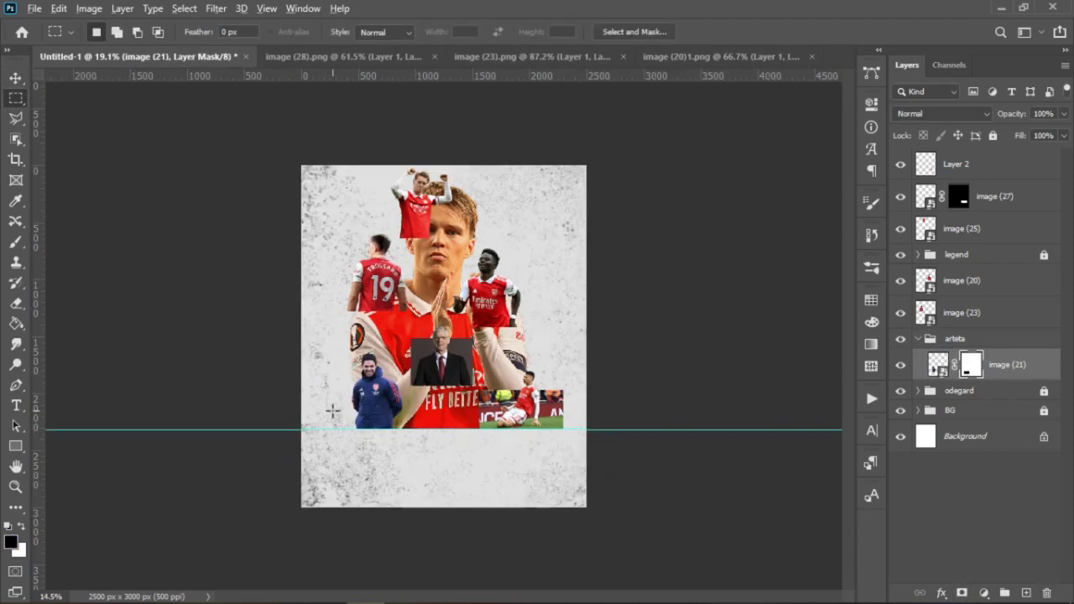
scroll(390, 392, up, 5)
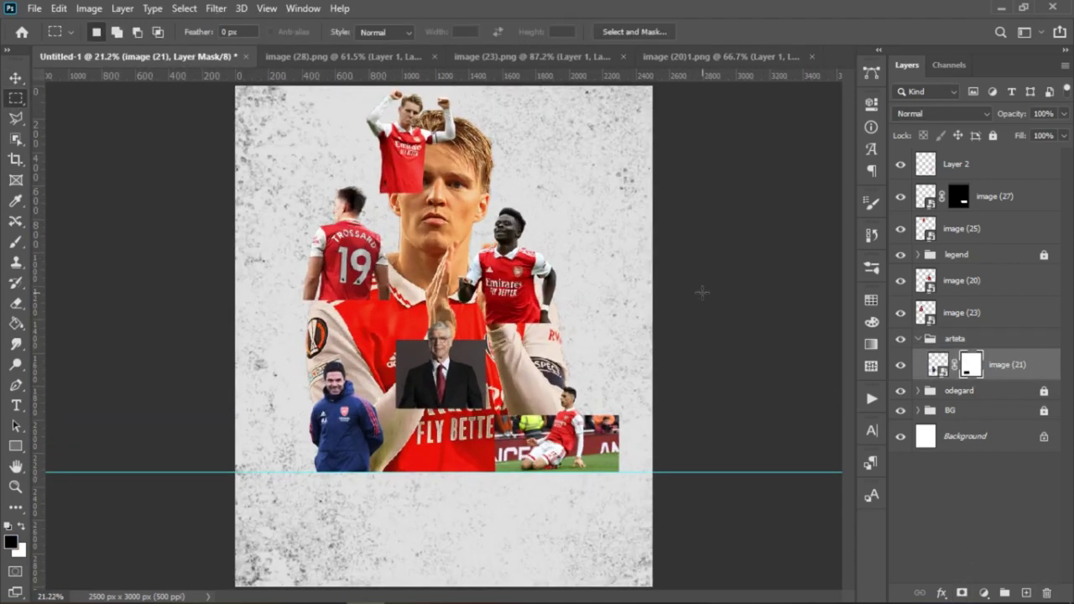
Lock the arteta group, then put image (23) in its own group named trossard.
click(918, 338)
click(957, 312)
key(ctrl+g)
double_click(959, 307)
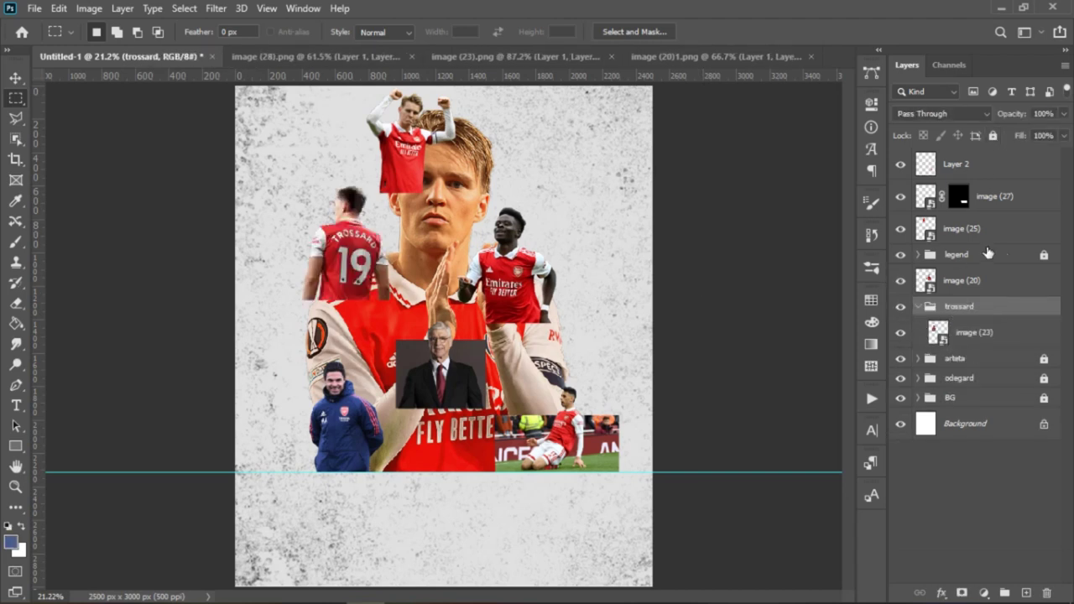
click(918, 306)
Rename image (20) to saka and place it in a group also named saka.
double_click(962, 280)
text(saka)
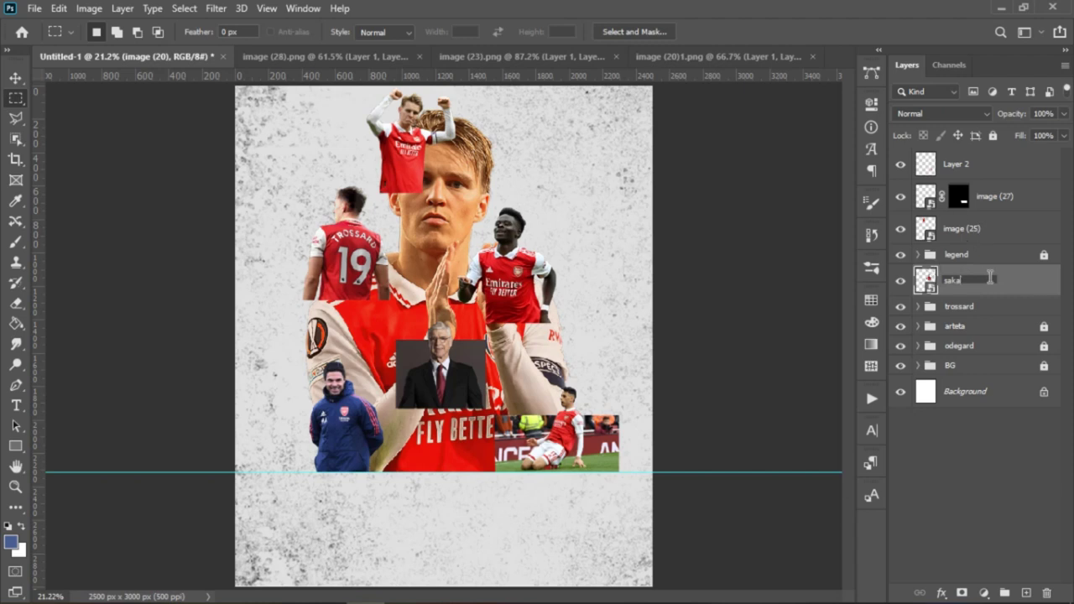
key(Return)
key(ctrl+g)
double_click(970, 274)
text(saka)
key(Return)
click(919, 275)
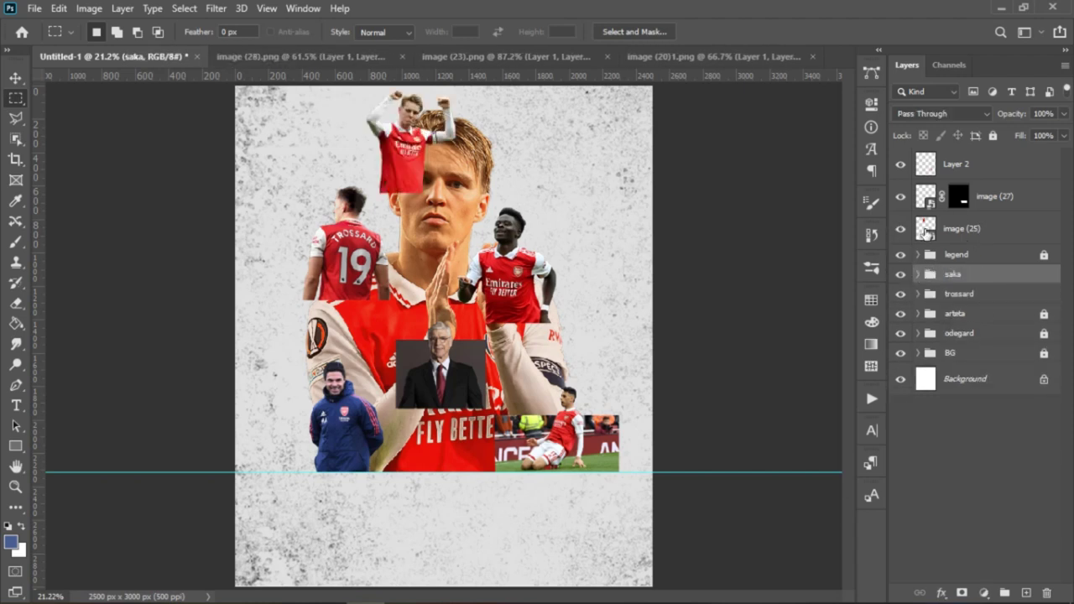
Rename image (25) to odegard 2 and place it in a group also named odegard 2.
double_click(962, 228)
text(odegard 2)
key(Return)
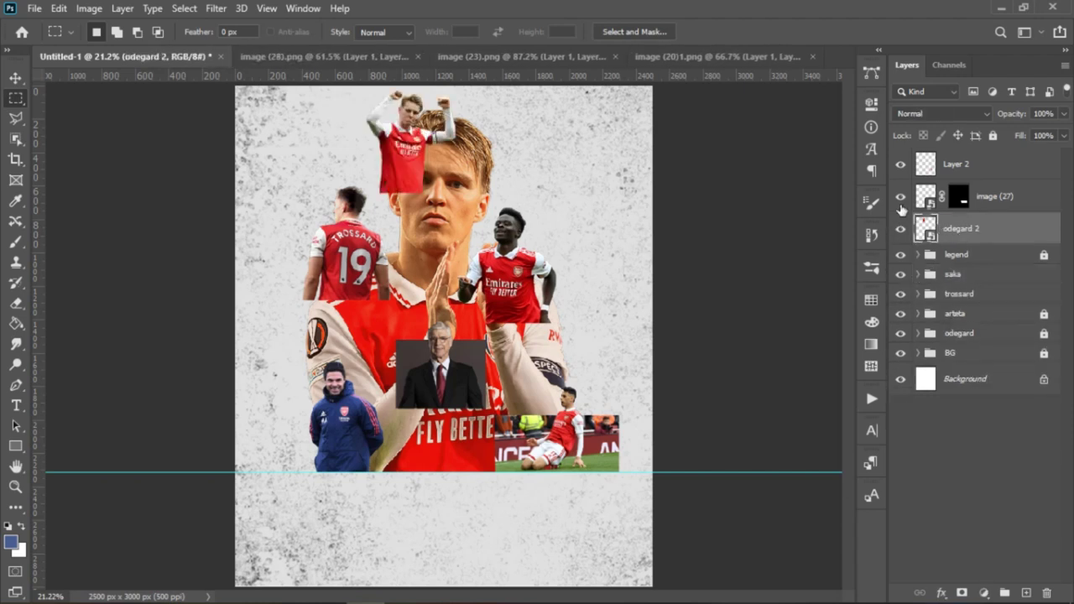
key(ctrl+g)
double_click(960, 224)
text(odegard 2)
key(Return)
Group Layer 2 and image (27) under the name gabrielle and collapse the odegard 2 group.
click(901, 198)
click(901, 196)
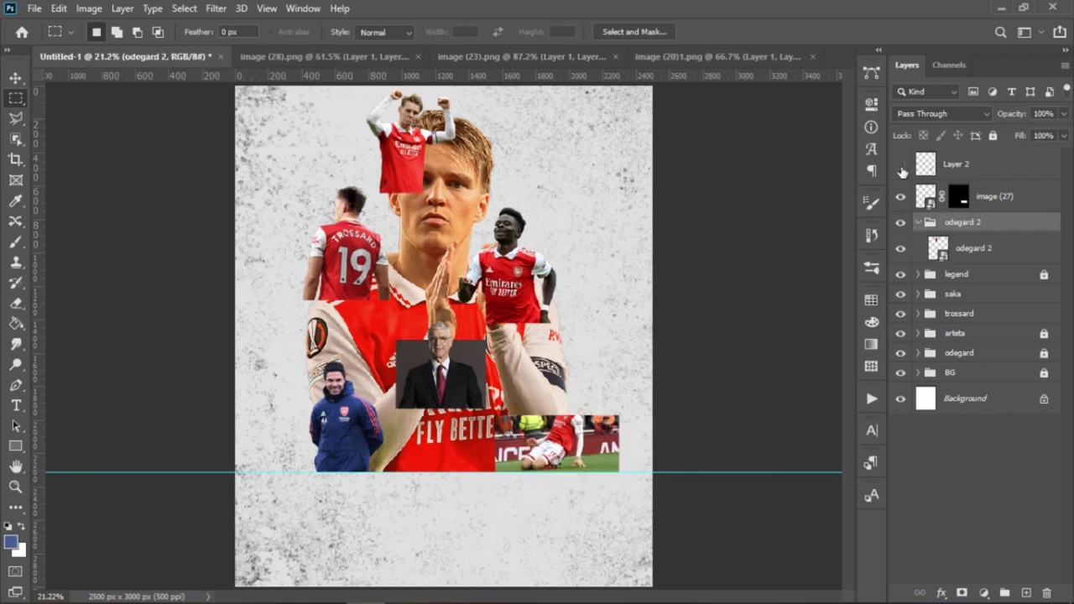
click(965, 196)
shift+click(964, 164)
key(ctrl+g)
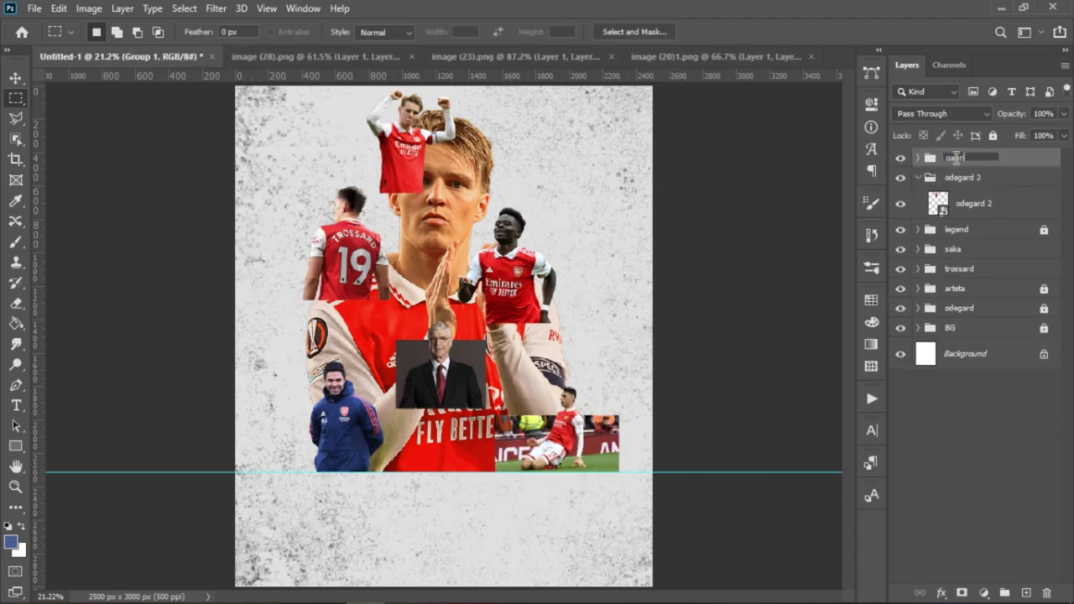
click(929, 177)
click(918, 177)
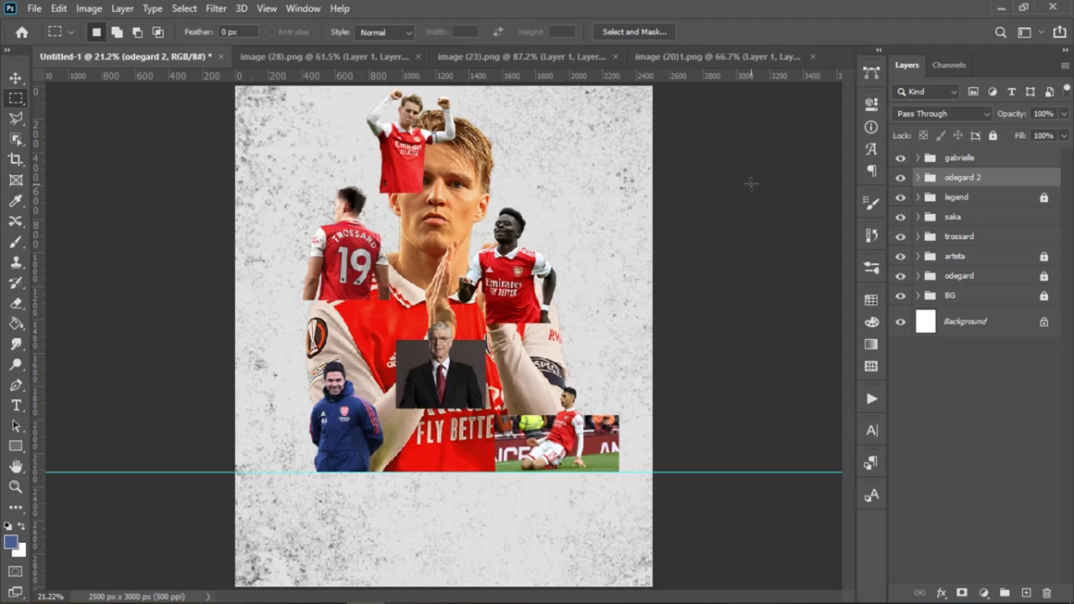
With the Line tool, draw thin vertical and horizontal lines around the small player beside the main player's head, above the gabrielle group.
right_click(19, 454)
click(61, 508)
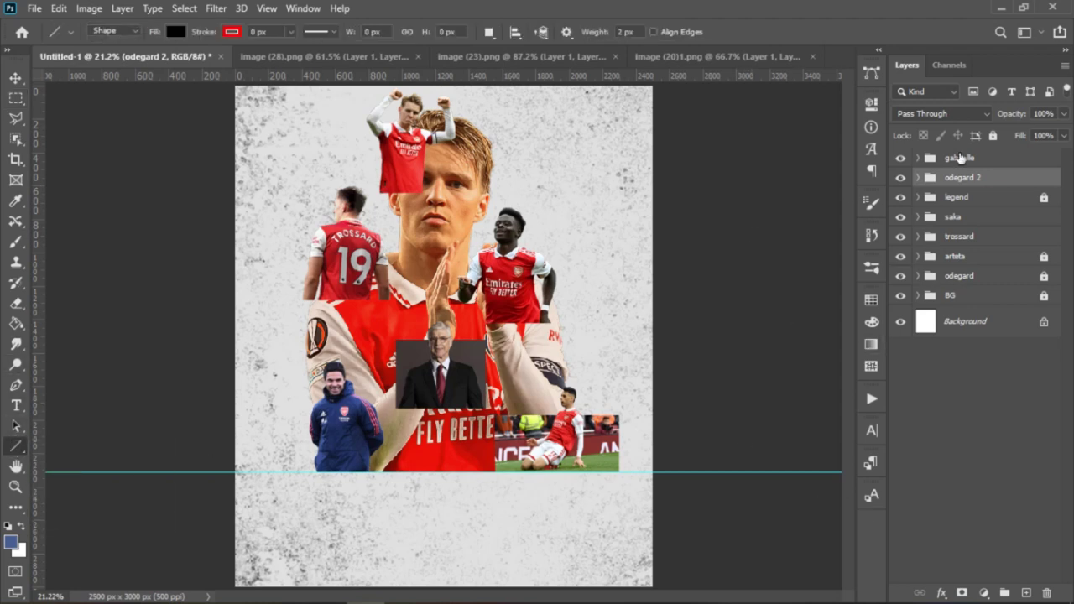
click(960, 158)
scroll(544, 217, down, 2)
drag(434, 141, 433, 241)
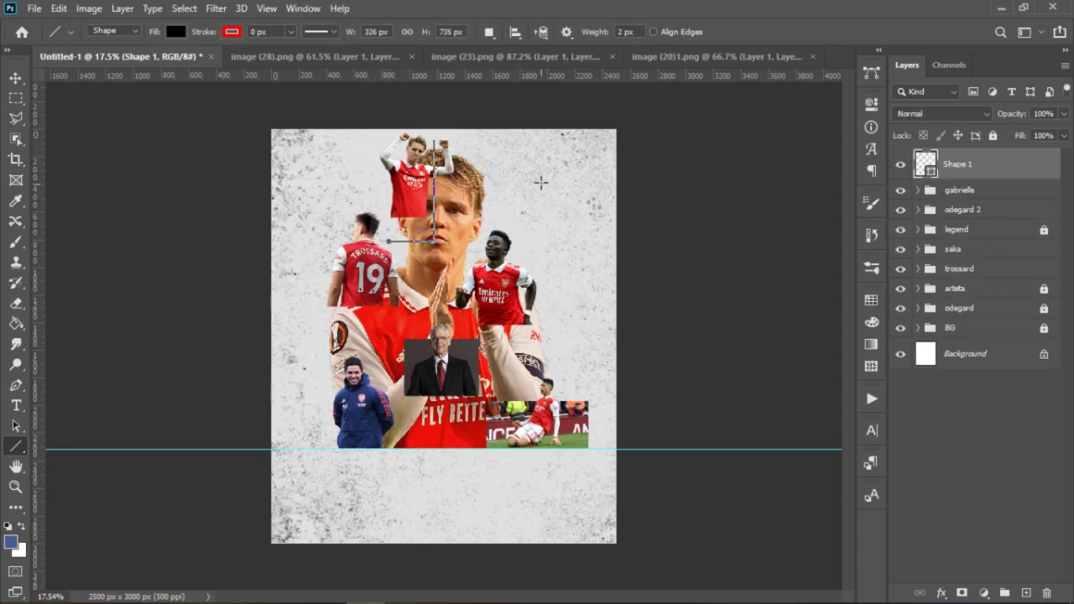
drag(438, 201, 389, 206)
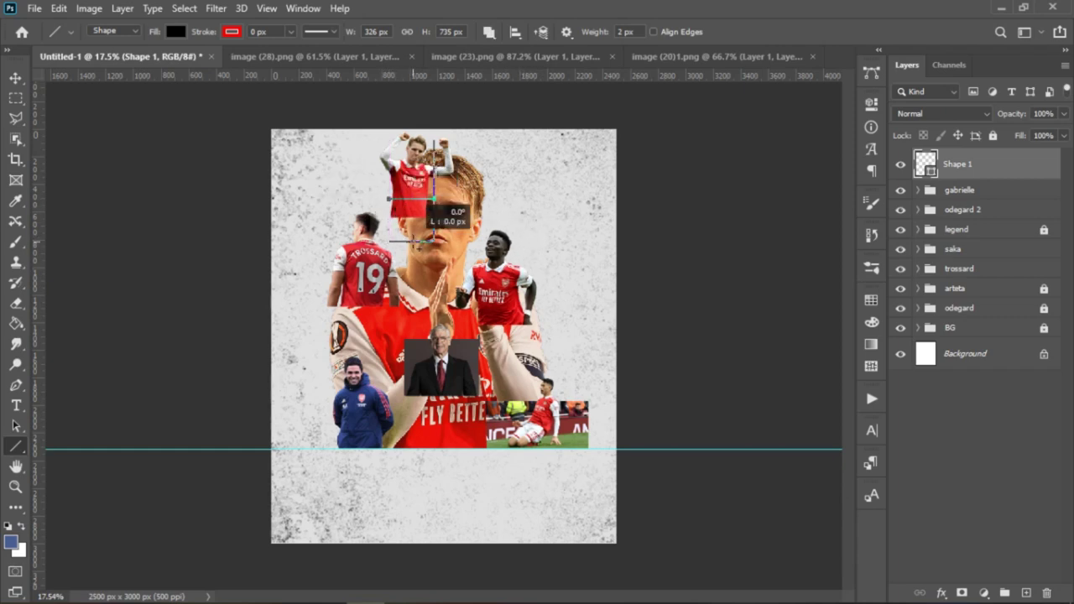
Add straight lines around the player in front of the main player's shoulder, extending one vertical line down to the guide.
mouse_move(414, 242)
mouse_down()
mouse_move(413, 282)
mouse_move(415, 260)
mouse_move(524, 261)
mouse_move(468, 286)
mouse_move(469, 328)
mouse_move(530, 327)
mouse_up()
drag(527, 326, 528, 377)
drag(475, 327, 477, 449)
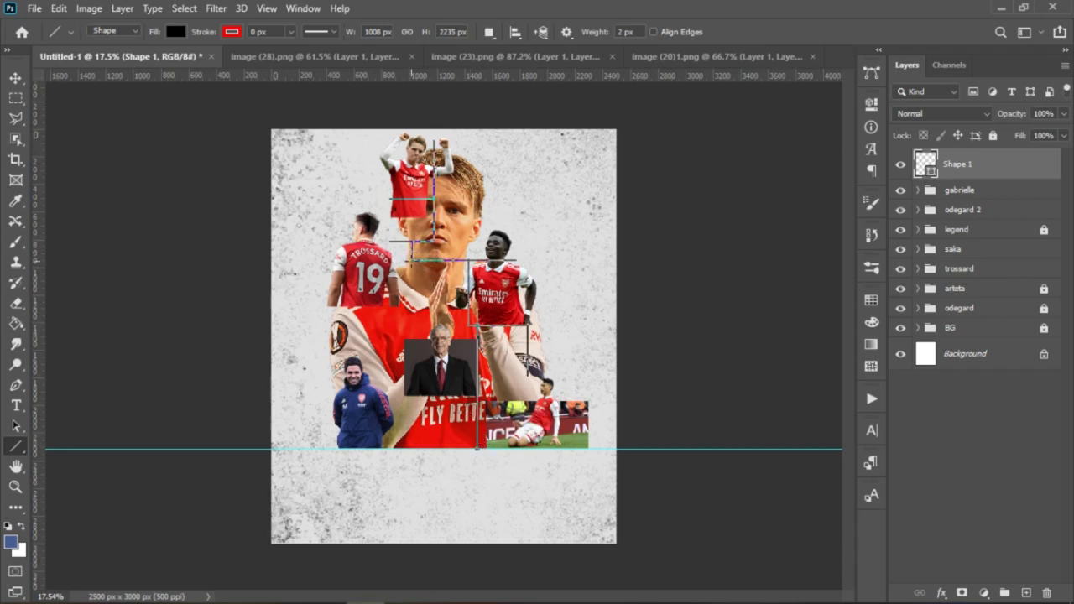
mouse_move(415, 261)
mouse_down()
mouse_move(416, 317)
mouse_move(415, 307)
mouse_move(332, 311)
mouse_up()
key(ctrl+z)
key(ctrl+z)
Draw straight lines framing the number 19 player, the suited man's photo and the kneeling player, with a base line along the guide.
mouse_move(412, 261)
mouse_down()
mouse_move(413, 308)
mouse_move(323, 311)
mouse_up()
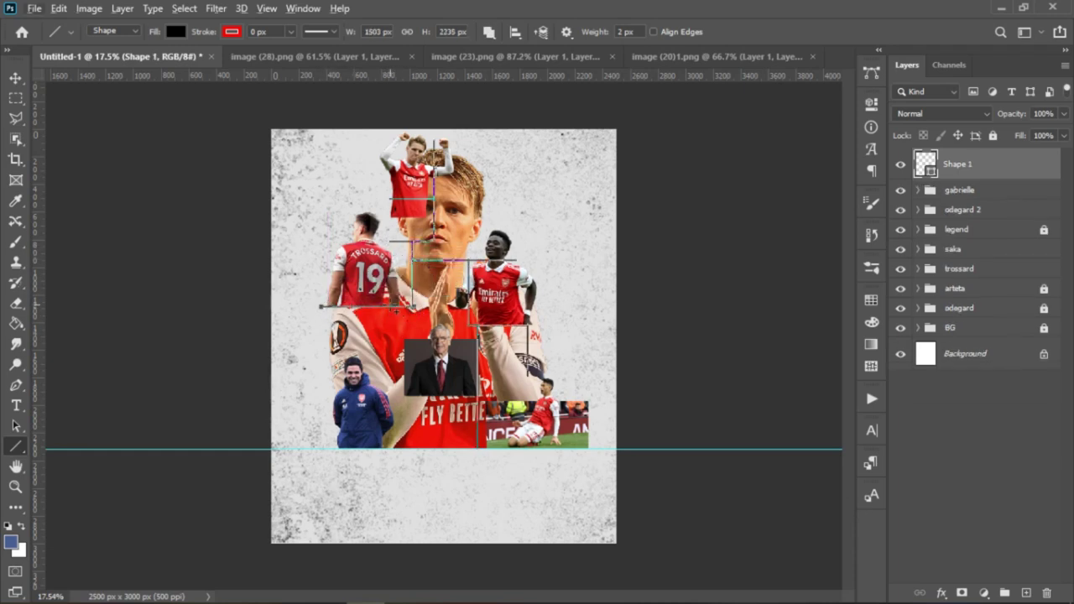
drag(392, 319, 392, 449)
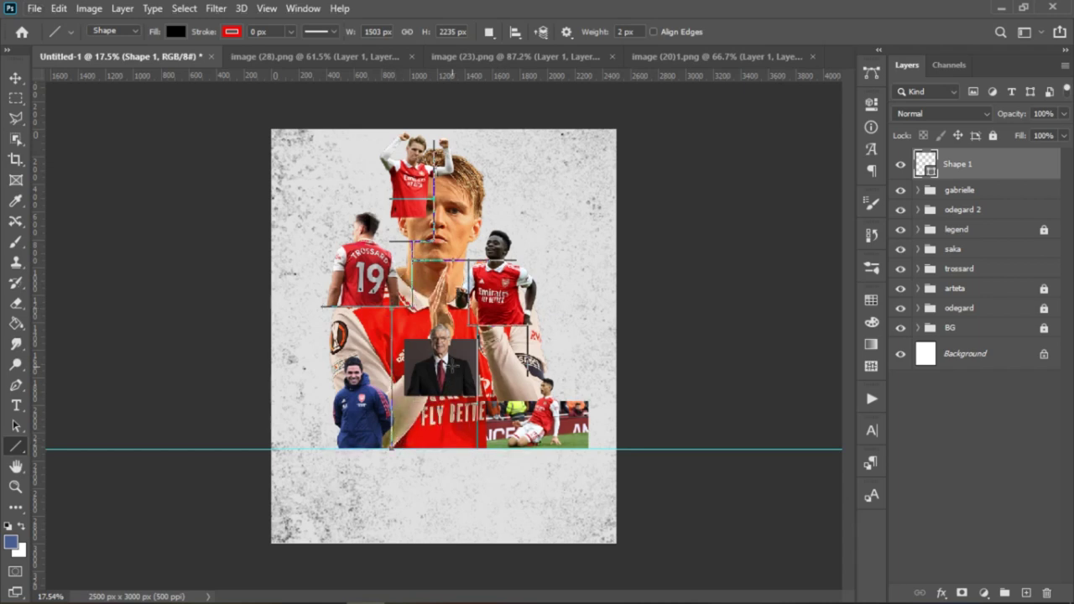
mouse_move(480, 340)
mouse_down()
mouse_move(372, 342)
mouse_move(391, 341)
mouse_up()
drag(485, 405, 334, 397)
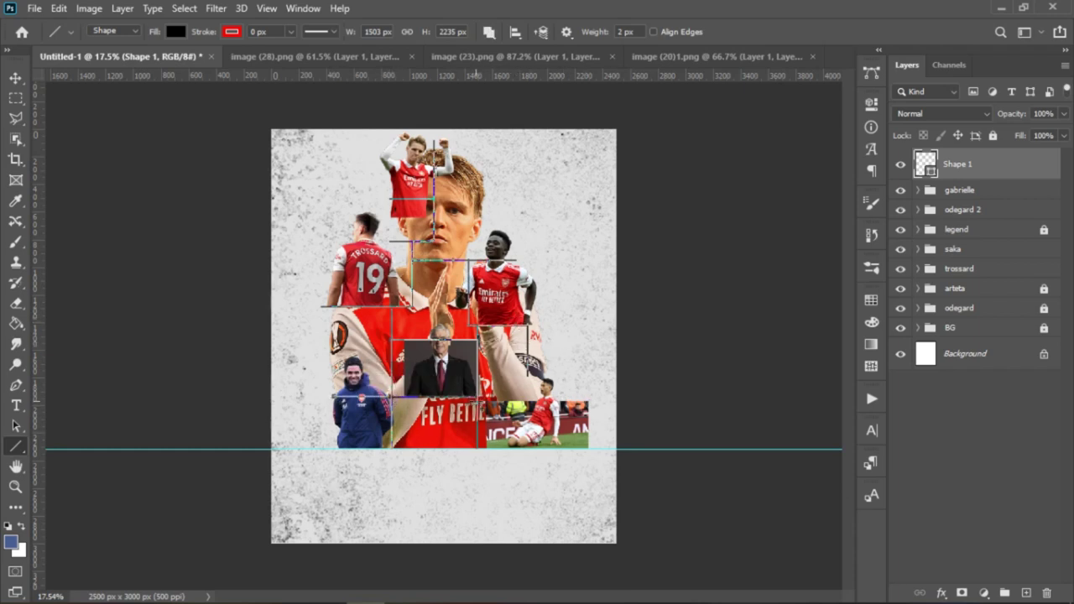
drag(474, 406, 593, 406)
mouse_move(589, 449)
mouse_down()
mouse_move(589, 402)
mouse_move(330, 449)
mouse_up()
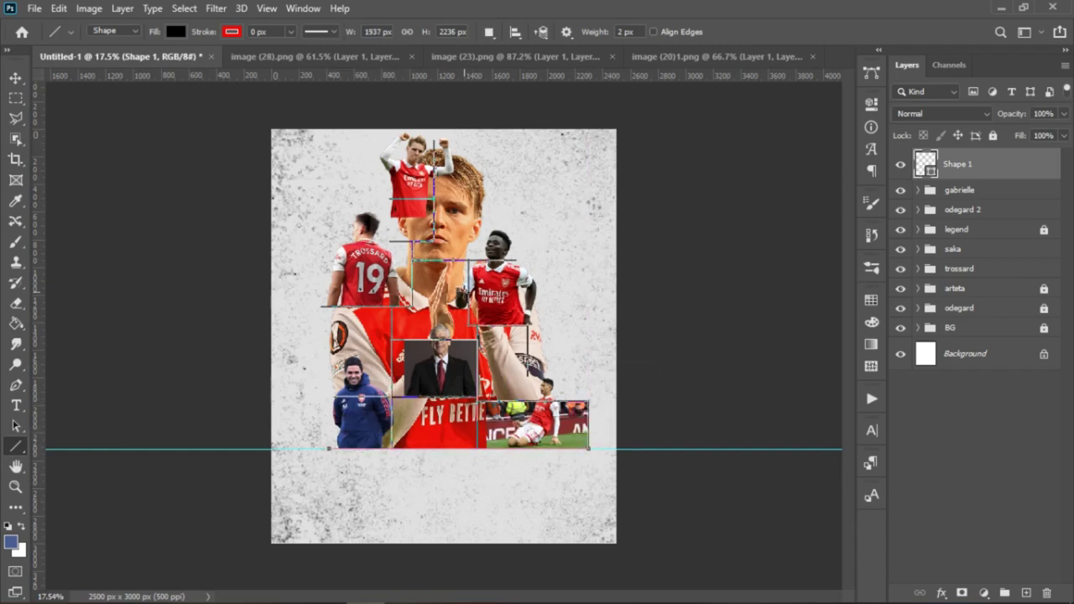
Open the mask properties of Shape 1, add a pixel mask and load the line shape as a selection.
key(v)
click(872, 128)
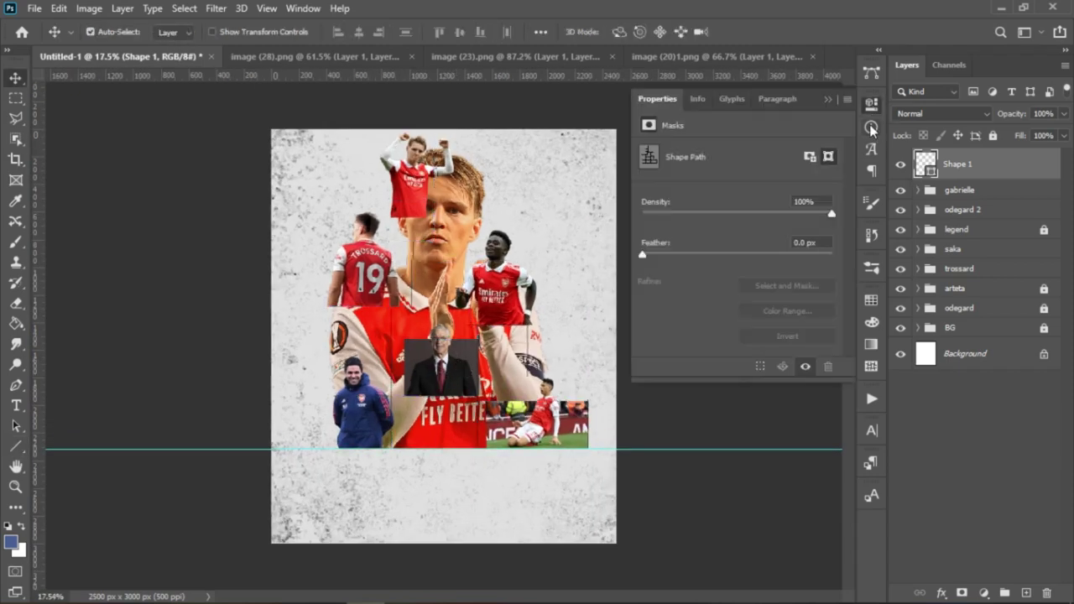
click(872, 106)
click(698, 100)
click(732, 100)
click(657, 100)
click(809, 157)
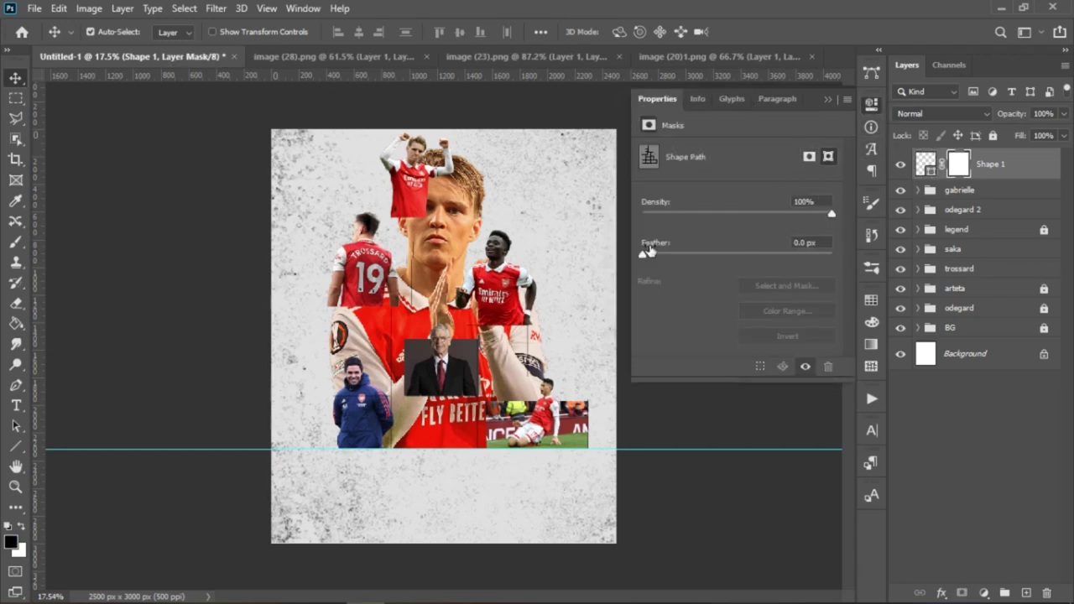
click(761, 368)
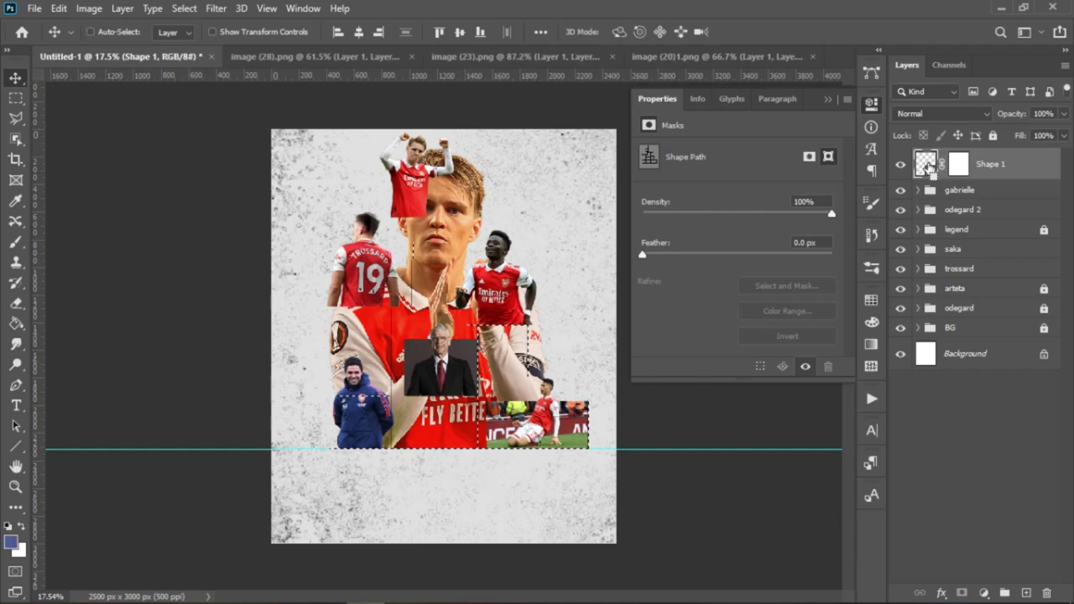
Undo the pixel mask added to Shape 1 and close its mask properties.
key(ctrl+s)
key(Escape)
key(ctrl+z)
key(ctrl+z)
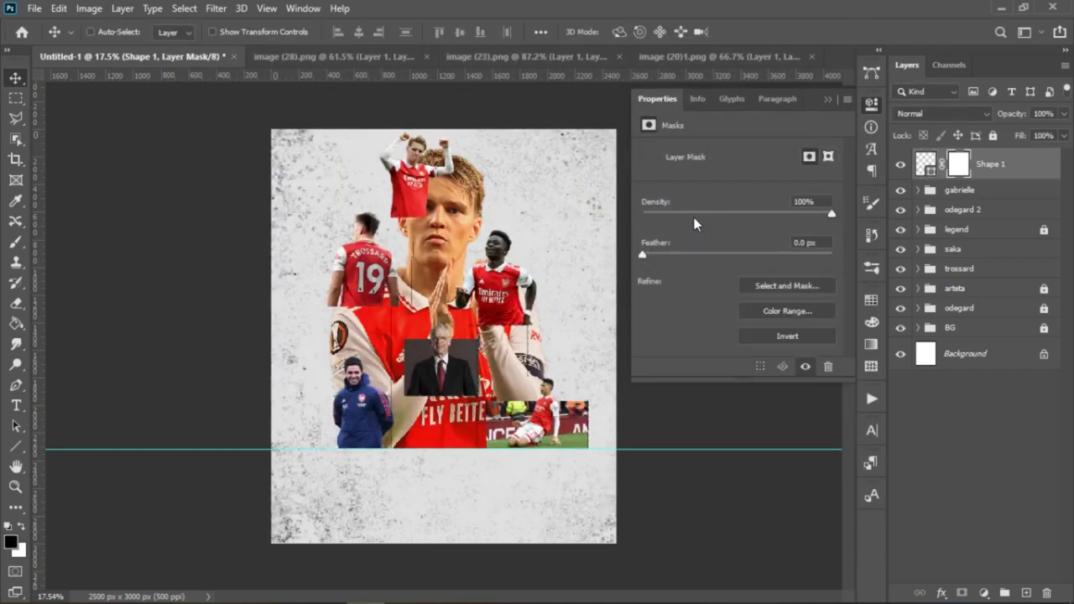
click(810, 158)
key(ctrl+z)
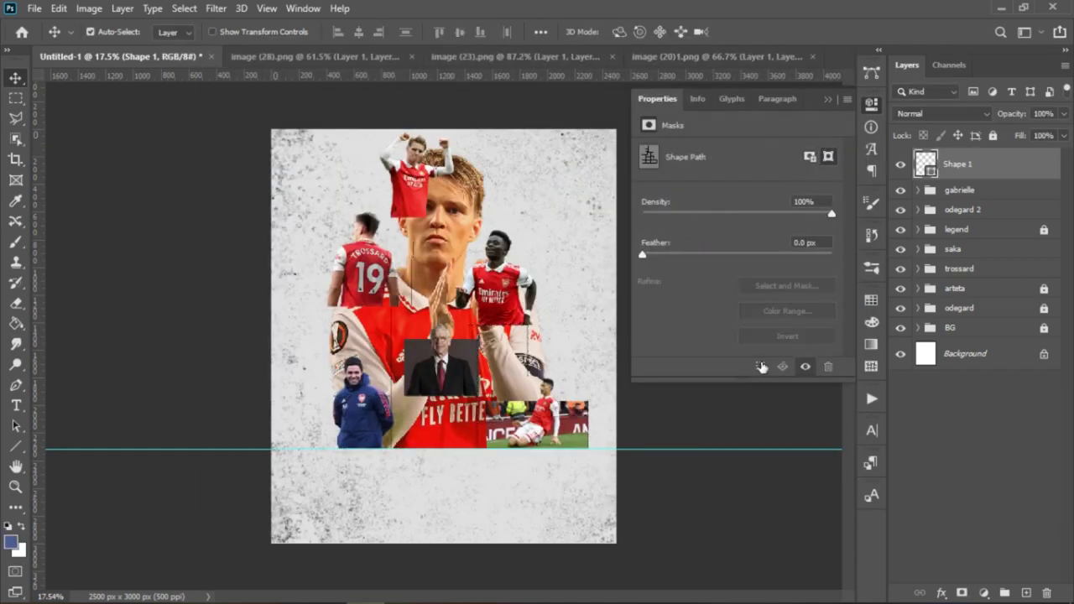
click(828, 100)
key(ctrl+z)
key(ctrl+z)
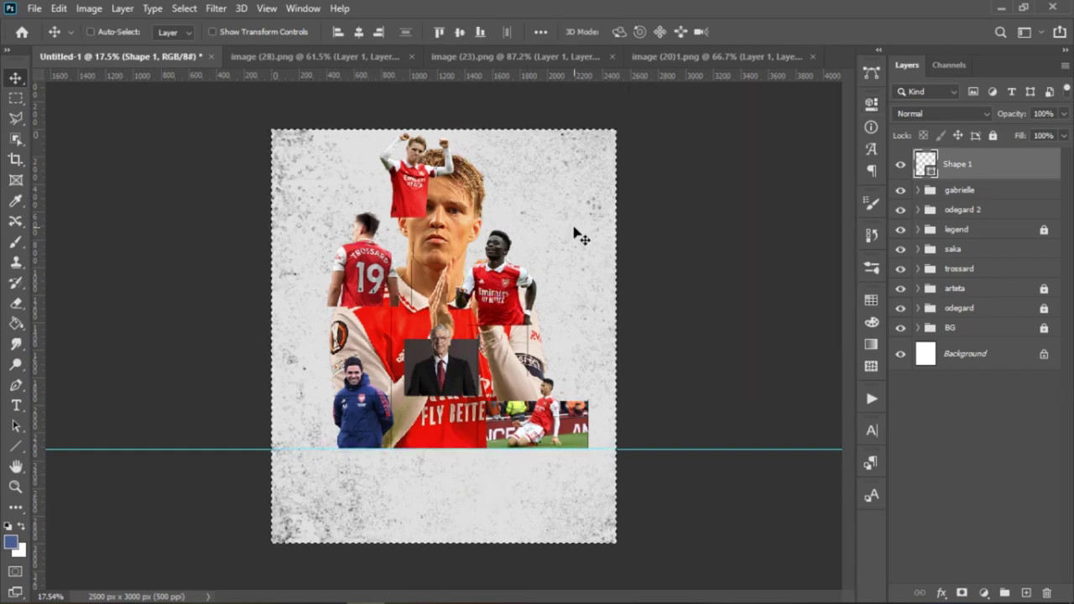
right_click(923, 167)
click(929, 209)
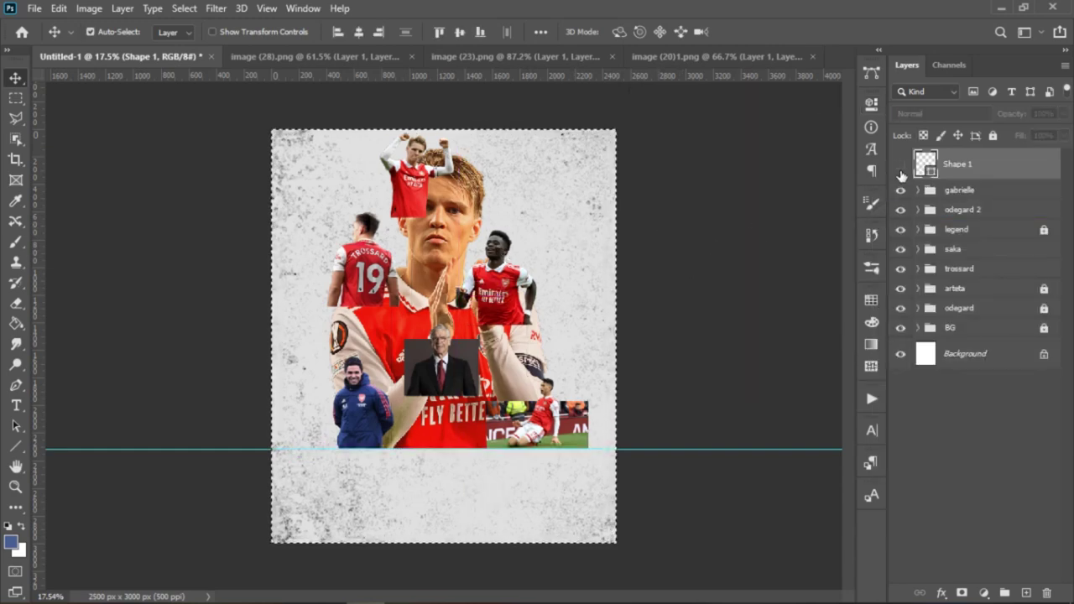
key(ctrl+s)
key(Escape)
right_click(952, 164)
key(Escape)
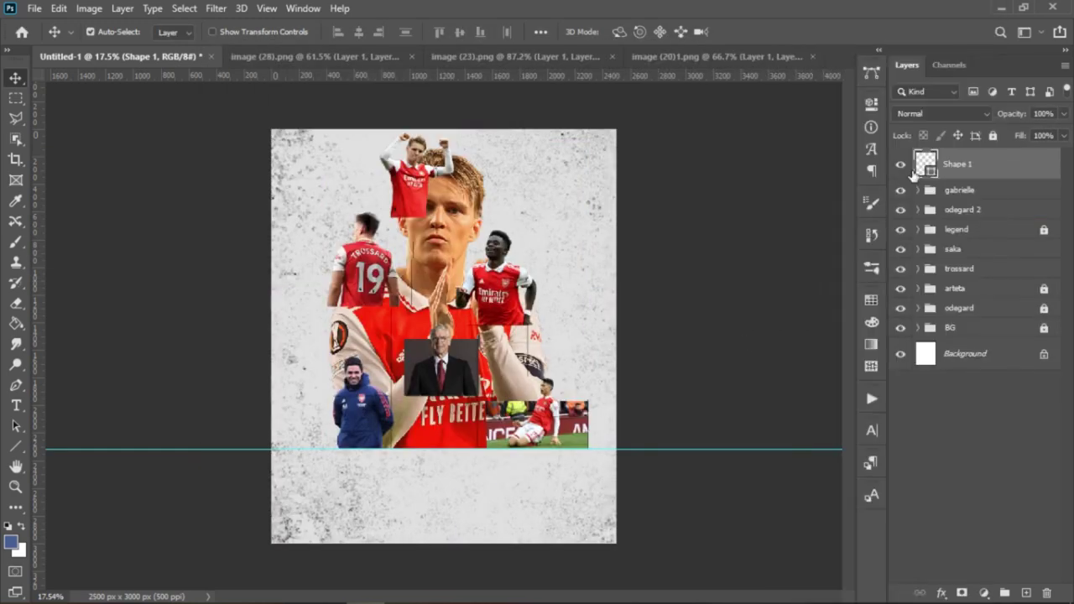
Give the Shape 1 lines a white Color Overlay and a slightly thickened white Stroke positioned outside.
right_click(975, 169)
click(816, 23)
click(689, 332)
click(998, 177)
drag(644, 316, 600, 278)
click(974, 279)
click(688, 251)
click(937, 289)
key(Return)
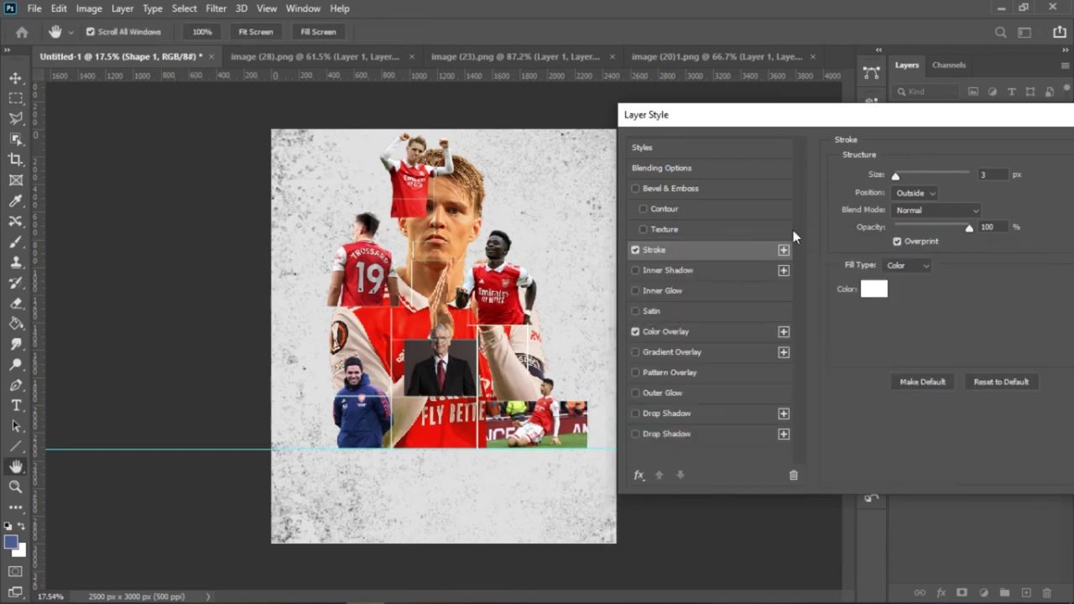
drag(873, 178, 876, 179)
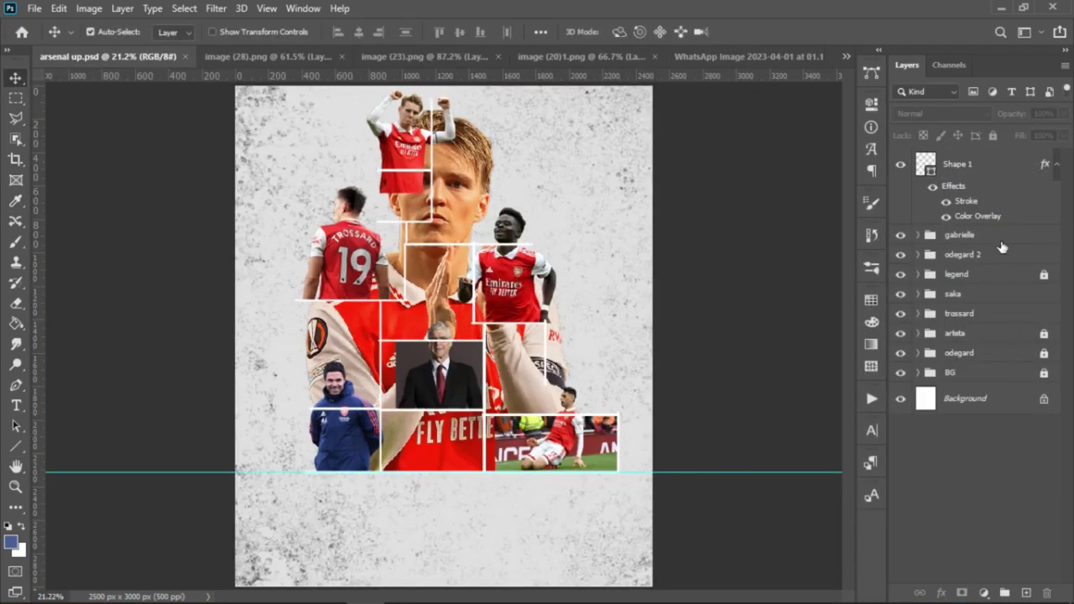
Select the part of the odegard 2 player below the upper horizontal line and hide it with a layer mask.
click(1001, 256)
click(408, 151)
click(962, 593)
key(ctrl+z)
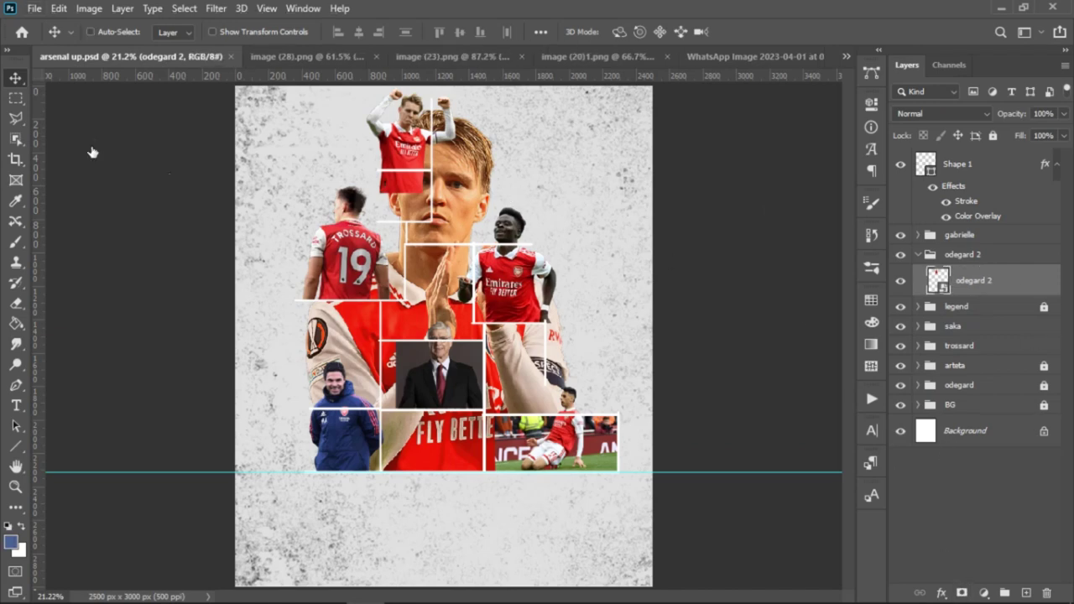
click(16, 98)
scroll(384, 183, up, 3)
mouse_move(448, 202)
mouse_down()
mouse_move(409, 229)
mouse_move(376, 235)
mouse_up()
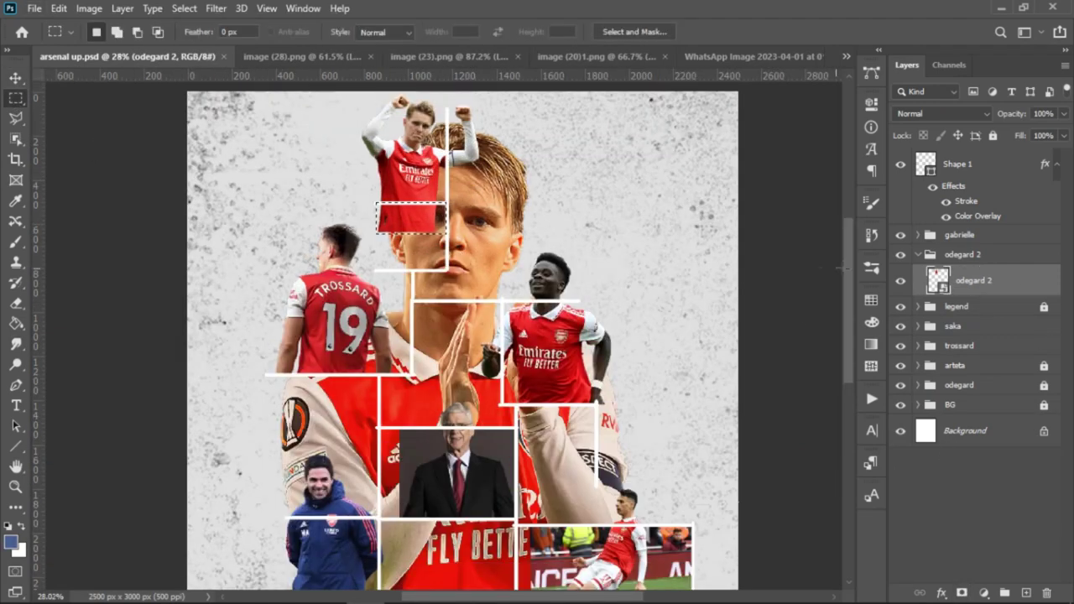
alt+click(961, 592)
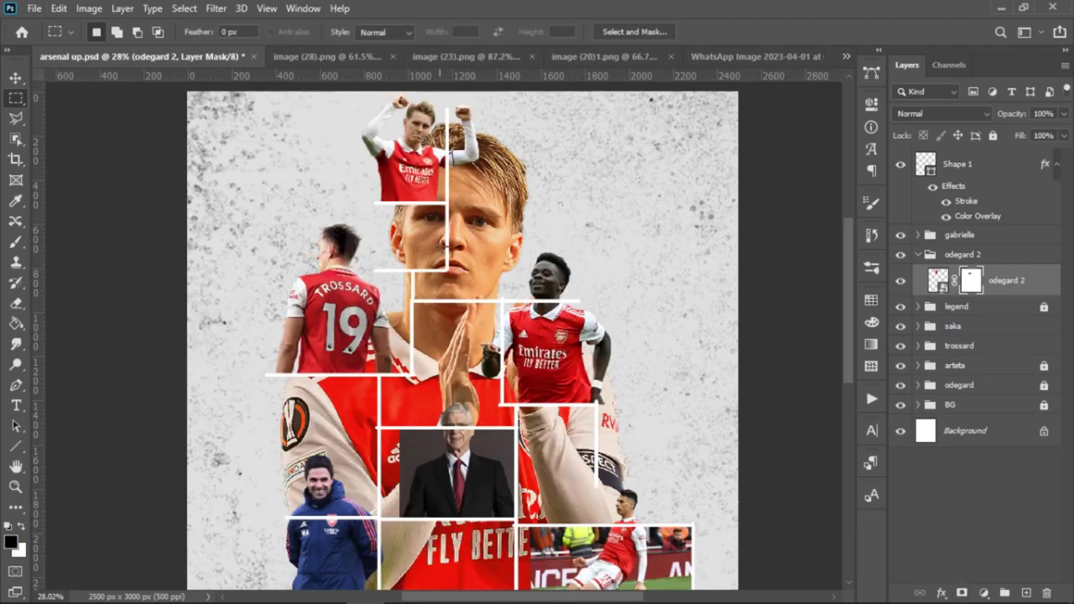
Move the Shape 1 line layer beneath the arteta group, directly above the odegard group.
scroll(327, 256, down, 1)
ctrl+click(558, 348)
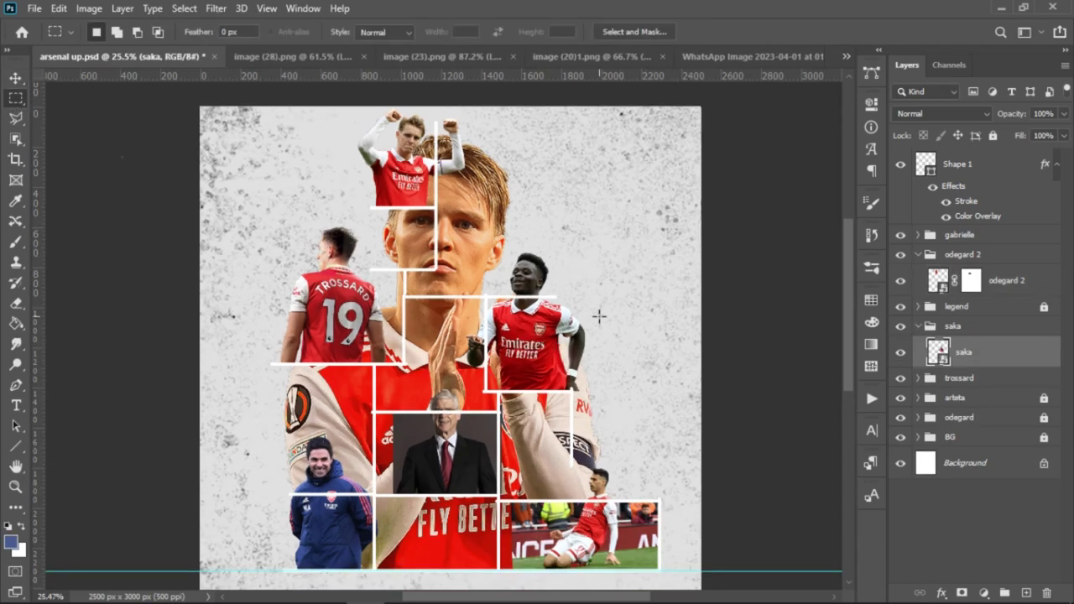
scroll(583, 390, down, 1)
drag(957, 164, 914, 409)
key(z)
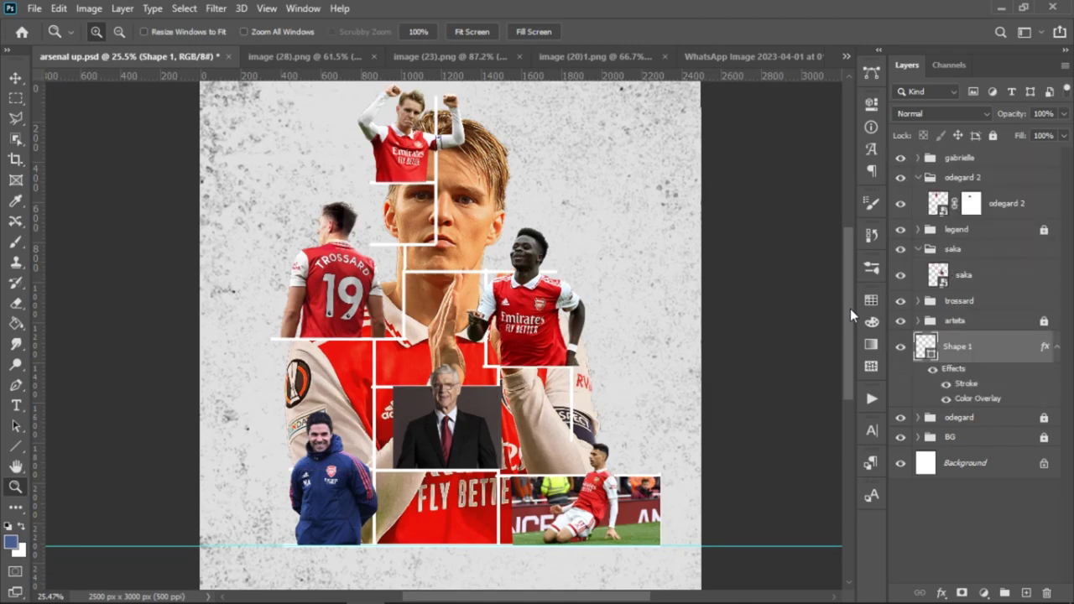
key(v)
click(824, 278)
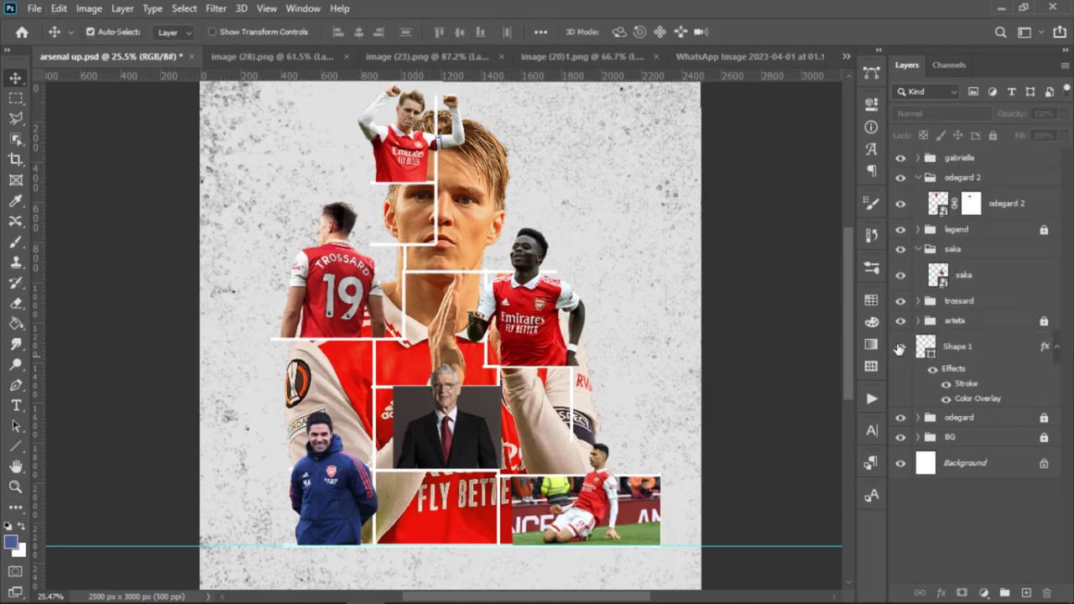
Unlock the legend group, link Layer 3 with image (22), and scale both to about 115% to fit the suited man's frame.
click(990, 229)
mouse_move(467, 439)
mouse_down()
mouse_move(453, 439)
mouse_move(470, 438)
mouse_up()
key(ctrl+z)
ctrl+click(1031, 291)
click(920, 593)
key(ctrl+t)
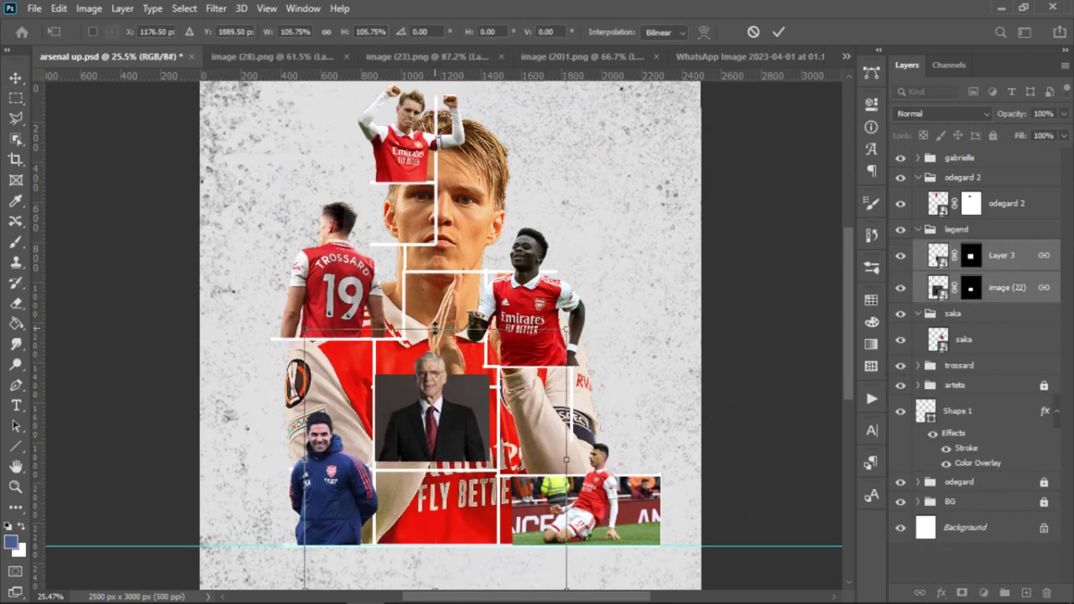
scroll(429, 253, down, 3)
drag(438, 470, 442, 493)
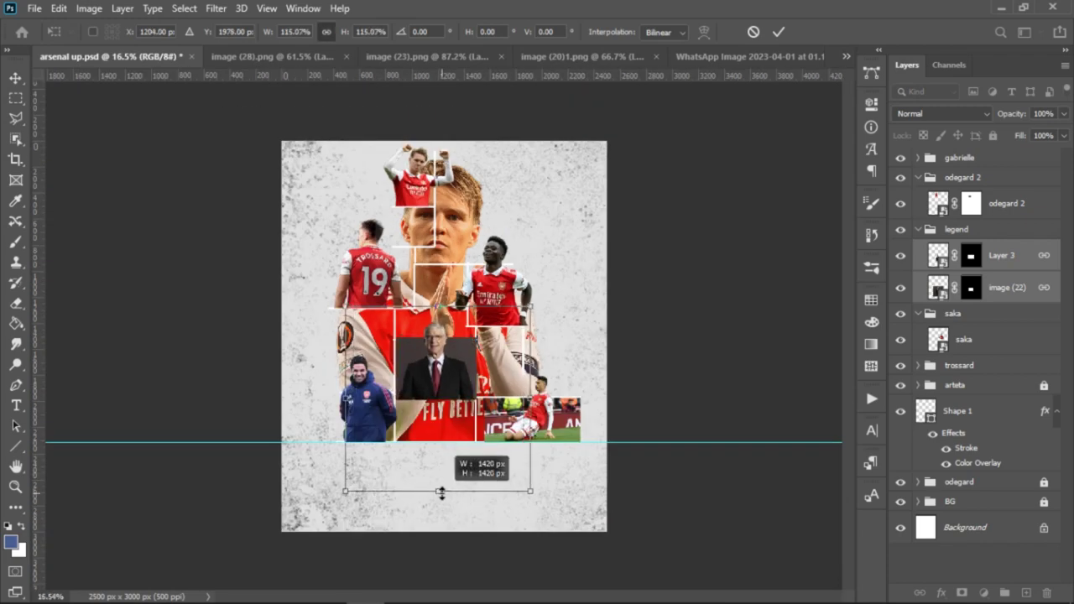
click(778, 32)
Delete the existing layer mask from image (22) in the legend group.
scroll(437, 348, up, 5)
click(902, 257)
click(903, 258)
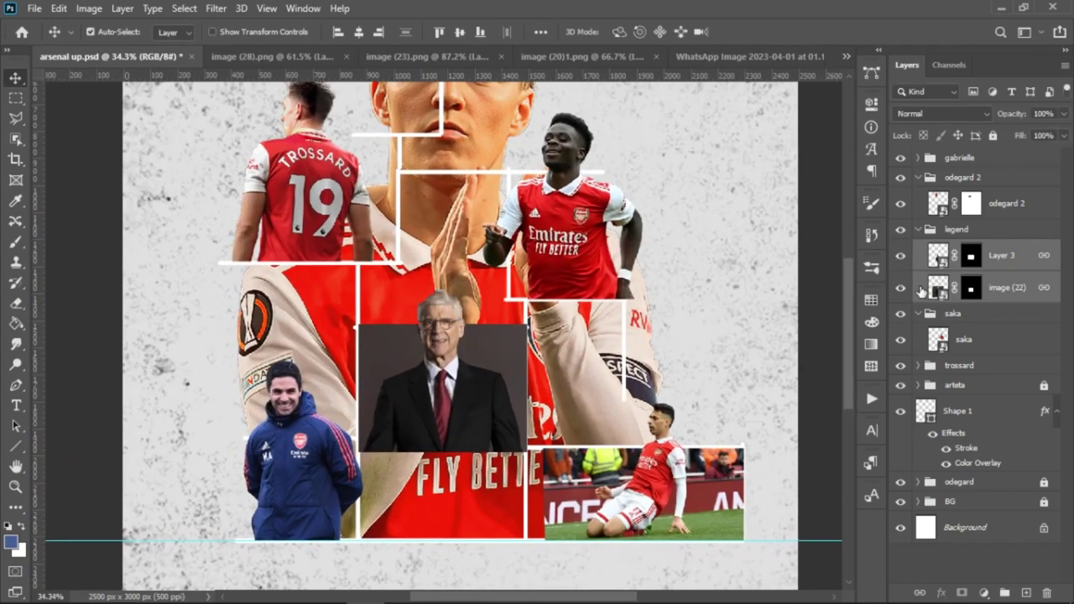
click(902, 288)
click(902, 288)
click(971, 289)
key(m)
click(901, 289)
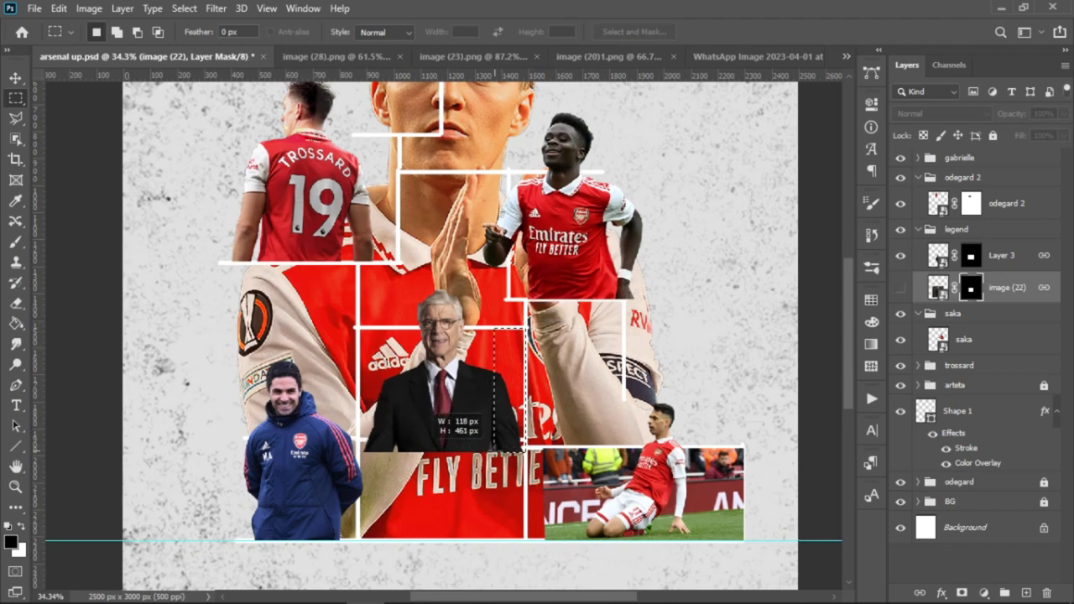
drag(495, 449, 358, 441)
right_click(971, 288)
click(964, 381)
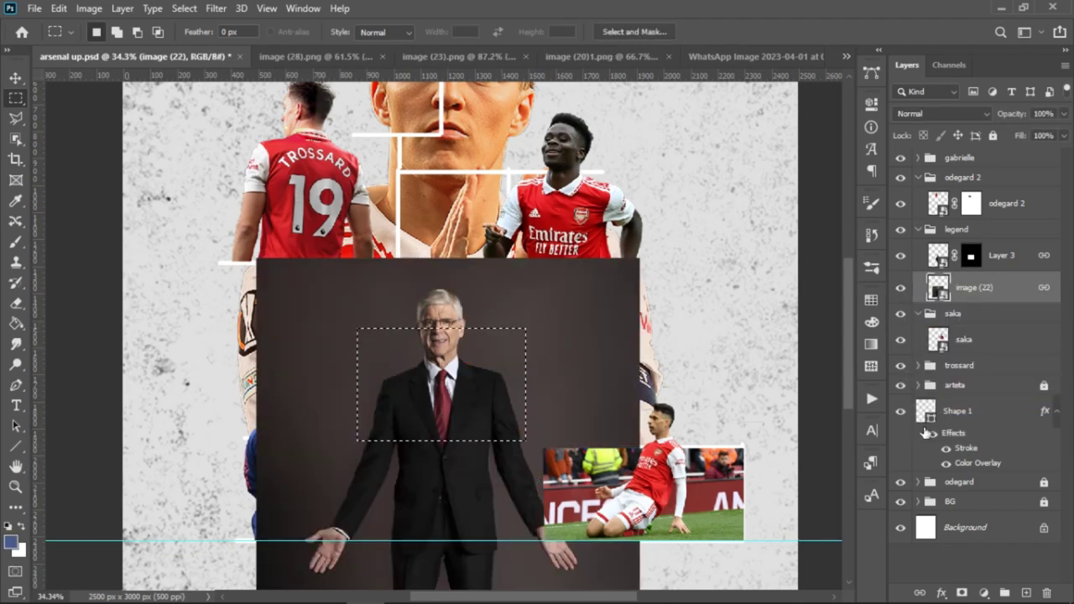
Select the rectangle enclosed by the lines around the suited man and mask image (22) to it.
click(900, 287)
scroll(459, 403, up, 2)
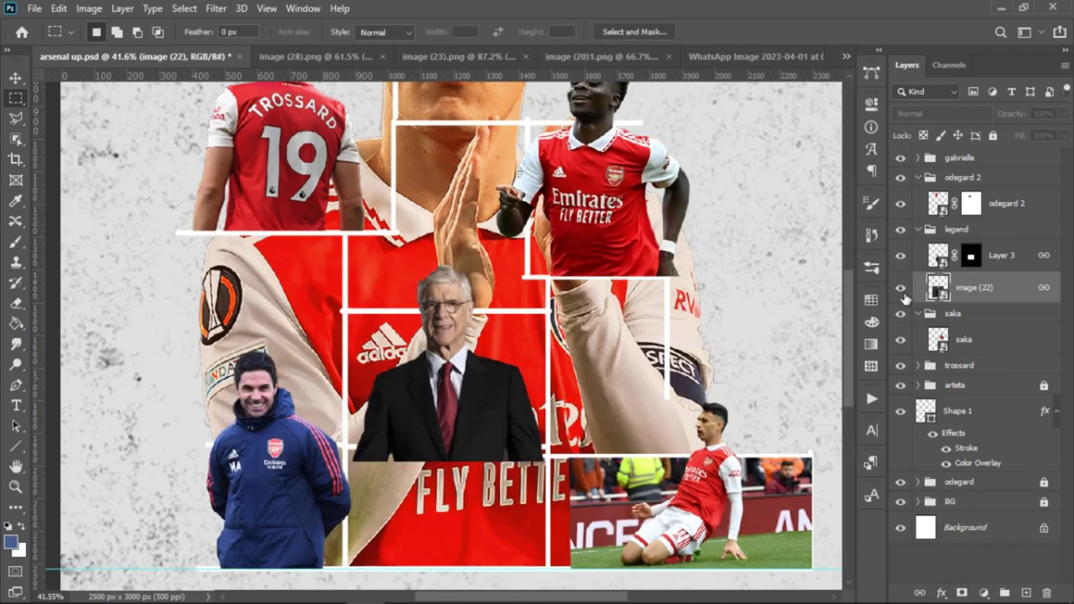
click(900, 288)
scroll(522, 378, up, 3)
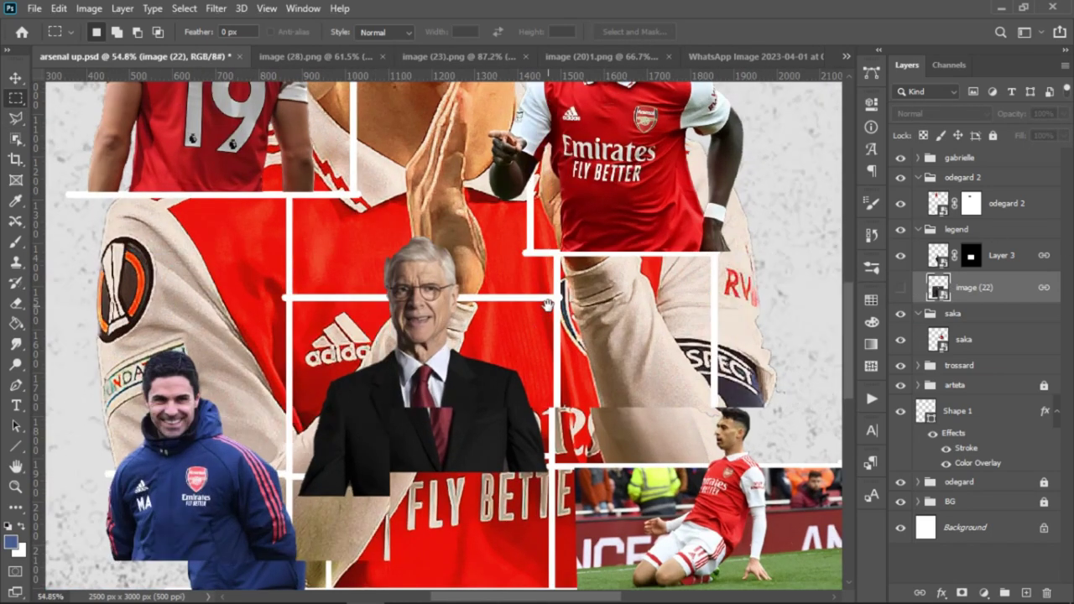
drag(518, 410, 290, 470)
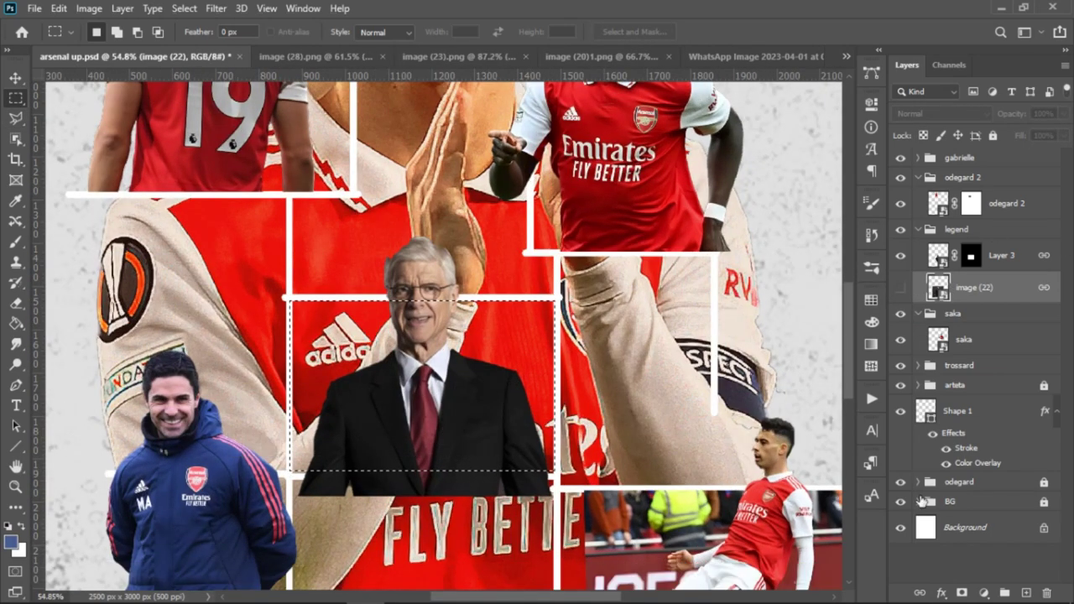
click(900, 287)
click(962, 593)
Load image (22)'s mask as an inverted selection and paint Layer 3's mask black to hide the suit below the frame.
click(981, 256)
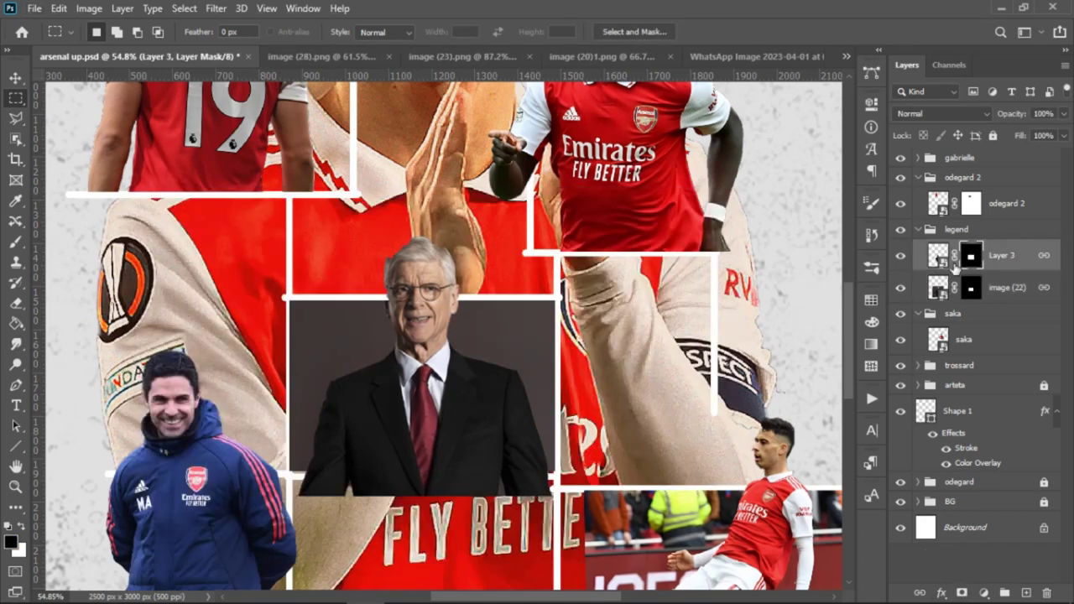
ctrl+click(971, 290)
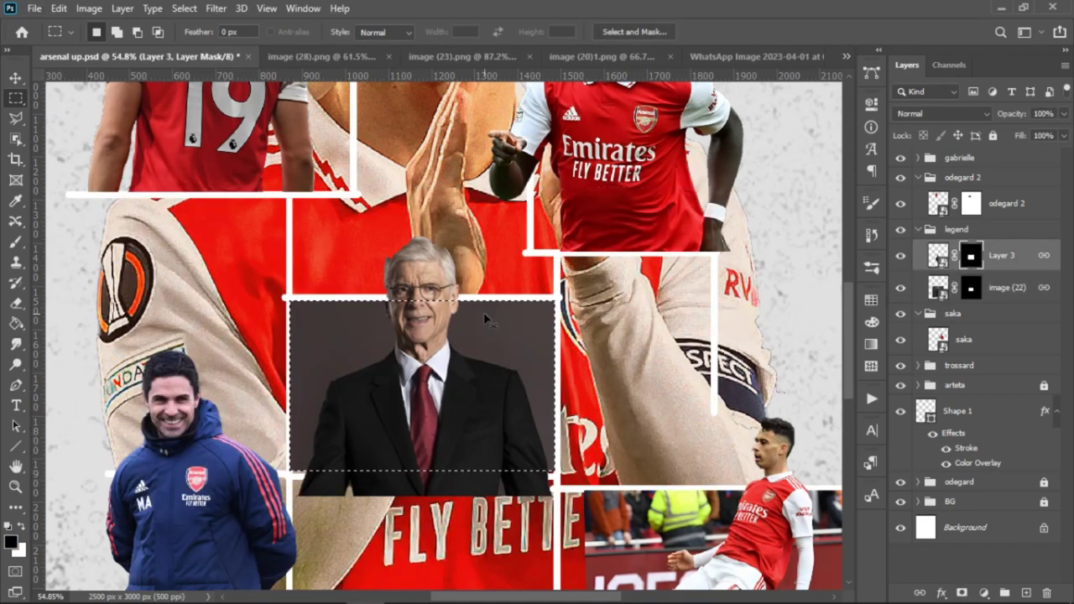
right_click(484, 317)
click(514, 325)
key(b)
drag(478, 473, 506, 467)
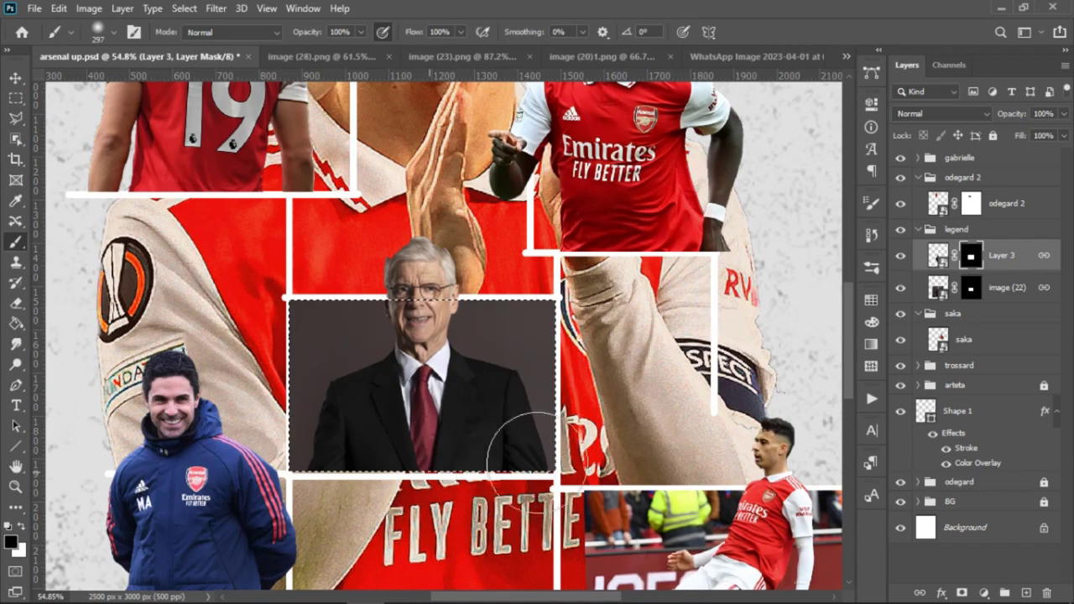
scroll(461, 397, down, 4)
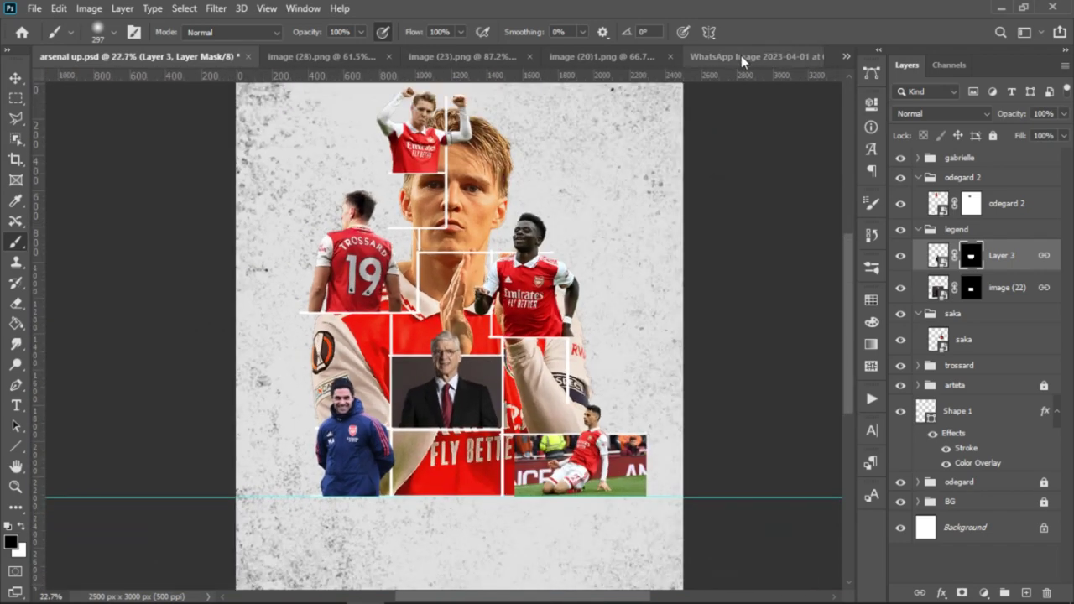
Select the image (23) layer of the number 19 player and turn on the CMYK proof view.
scroll(373, 248, up, 2)
key(v)
click(361, 273)
key(ctrl+m)
click(703, 90)
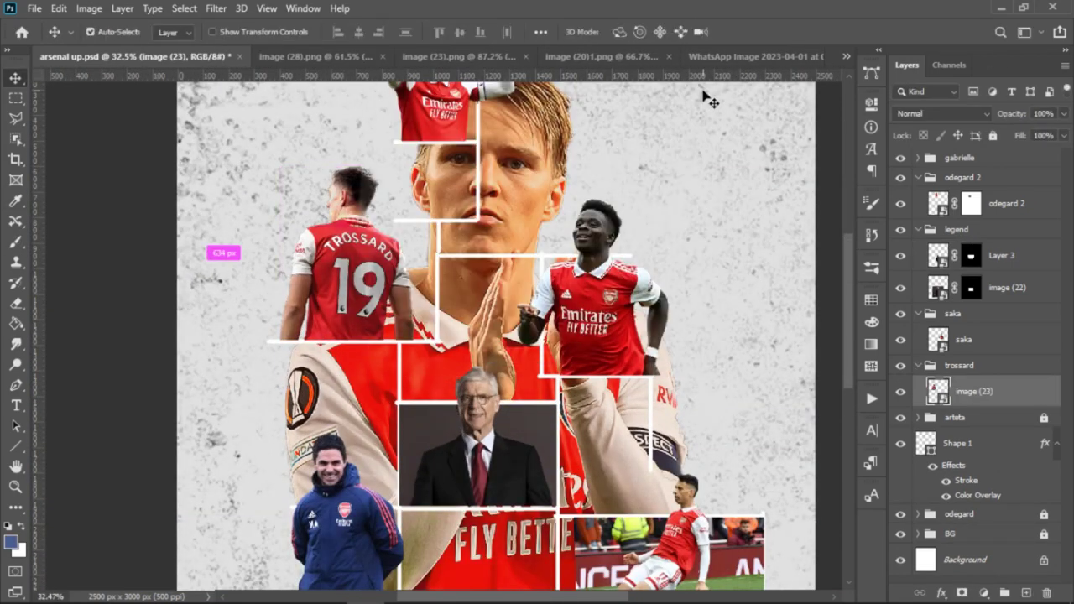
scroll(699, 99, down, 2)
drag(694, 212, 581, 250)
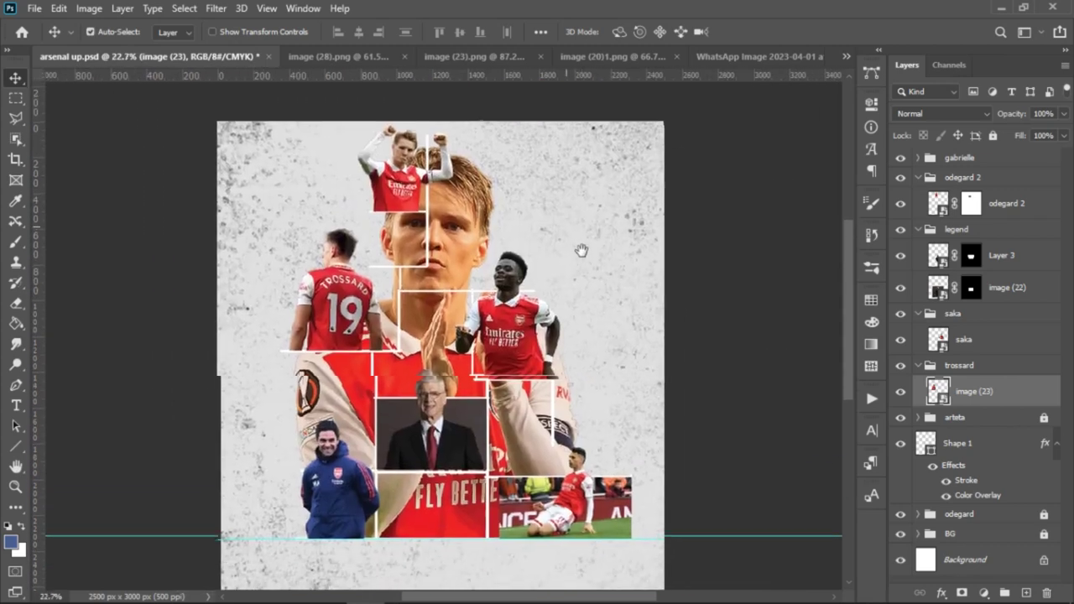
click(744, 126)
Unlock the odegard group and add a Black & White adjustment layer clipped to the main player's image.
scroll(743, 126, up, 1)
click(1044, 514)
click(475, 223)
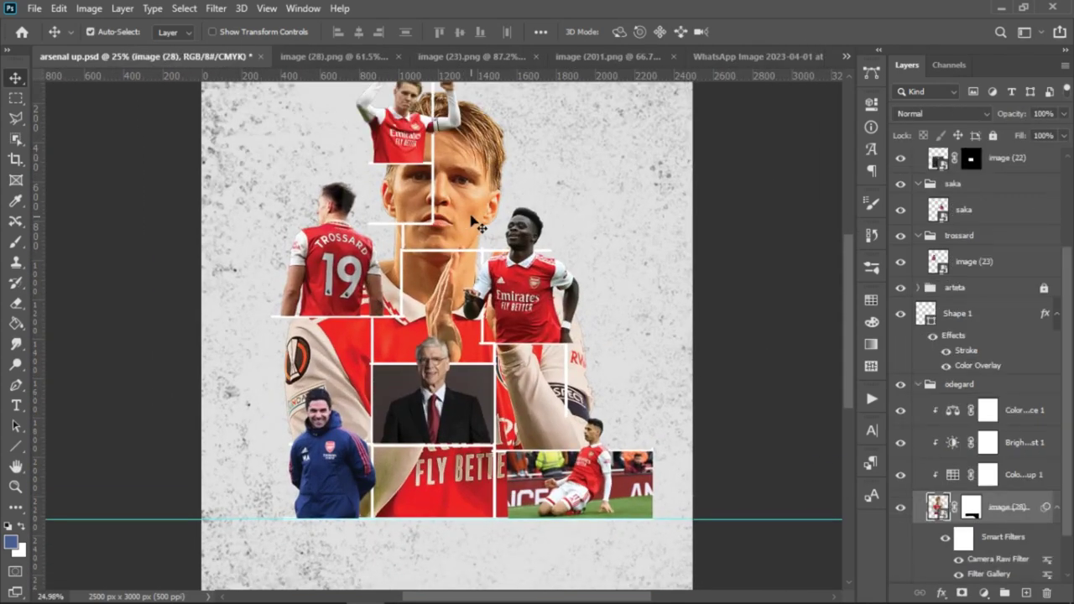
scroll(1019, 477, down, 2)
click(984, 594)
click(991, 463)
Set the Black & White adjustment to Reds -3, Yellows -5, Greens 53 and Magentas 28.
drag(740, 240, 717, 241)
drag(733, 210, 719, 216)
mouse_move(734, 271)
mouse_down()
mouse_move(718, 271)
mouse_move(768, 267)
mouse_move(738, 264)
mouse_up()
scroll(739, 264, down, 1)
drag(749, 315, 730, 322)
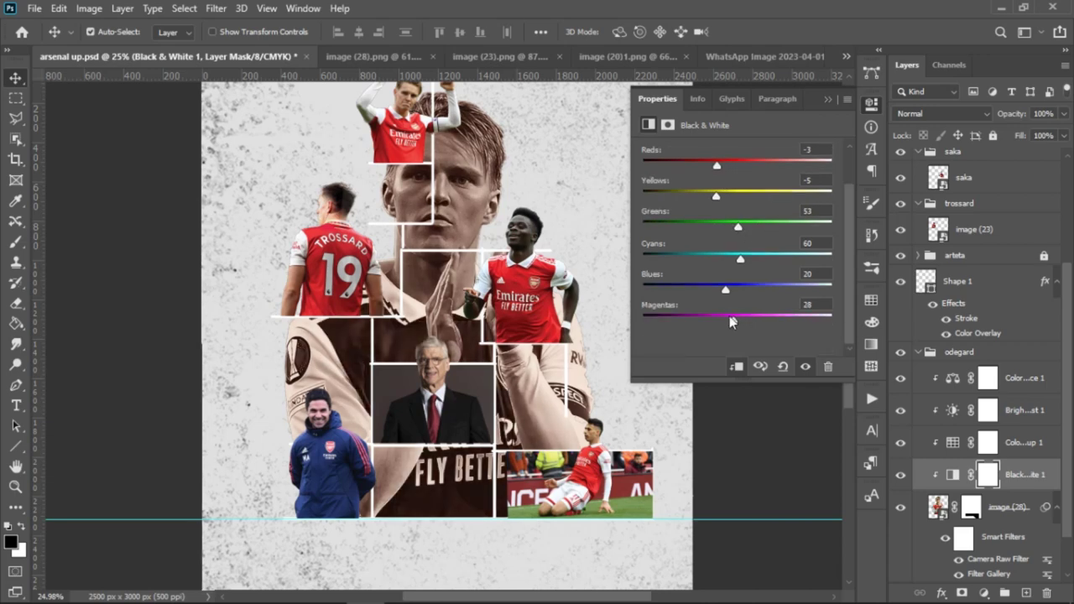
key(b)
click(827, 101)
Invert the Black & White adjustment's layer mask to black.
key(m)
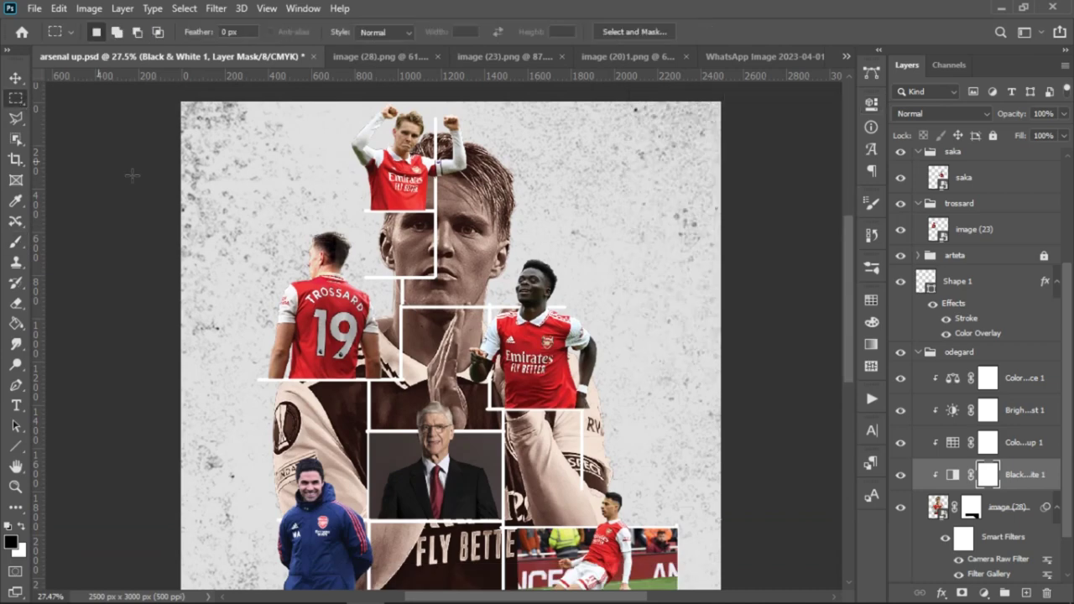
key(b)
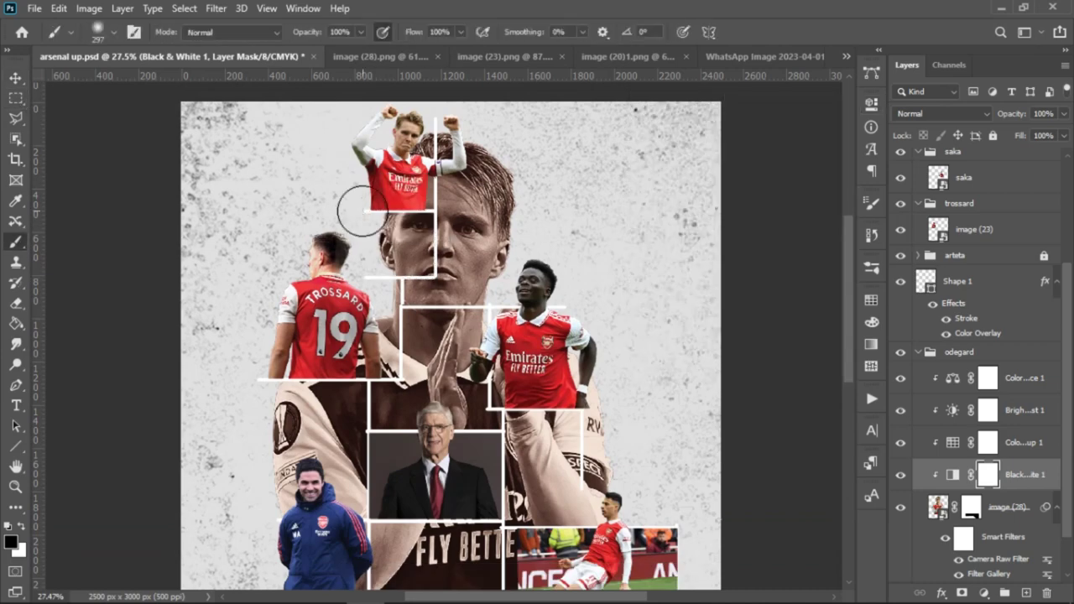
key(ctrl+k)
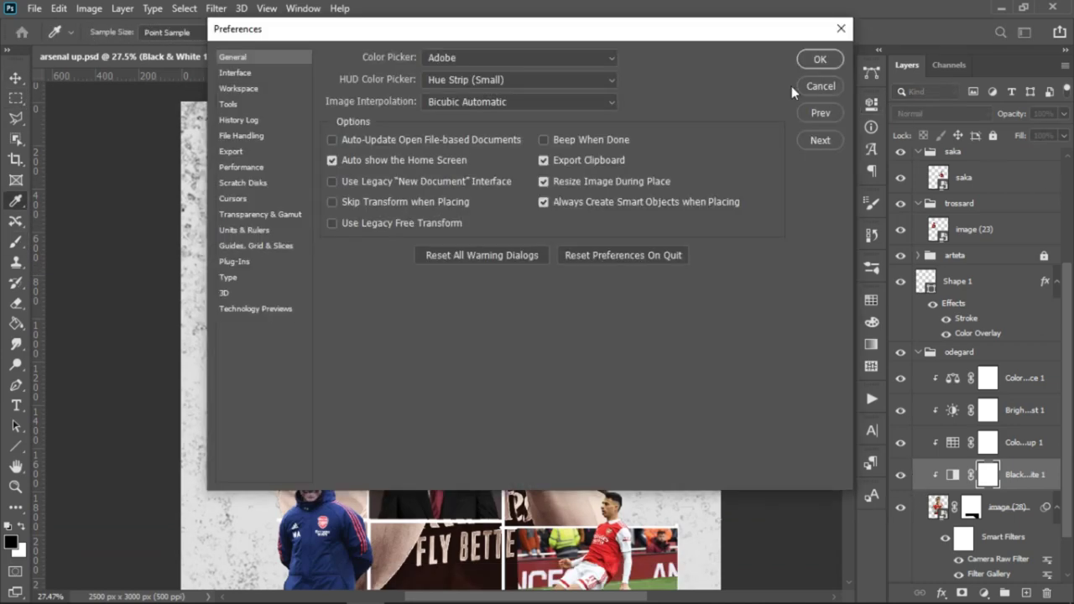
click(796, 87)
key(ctrl+i)
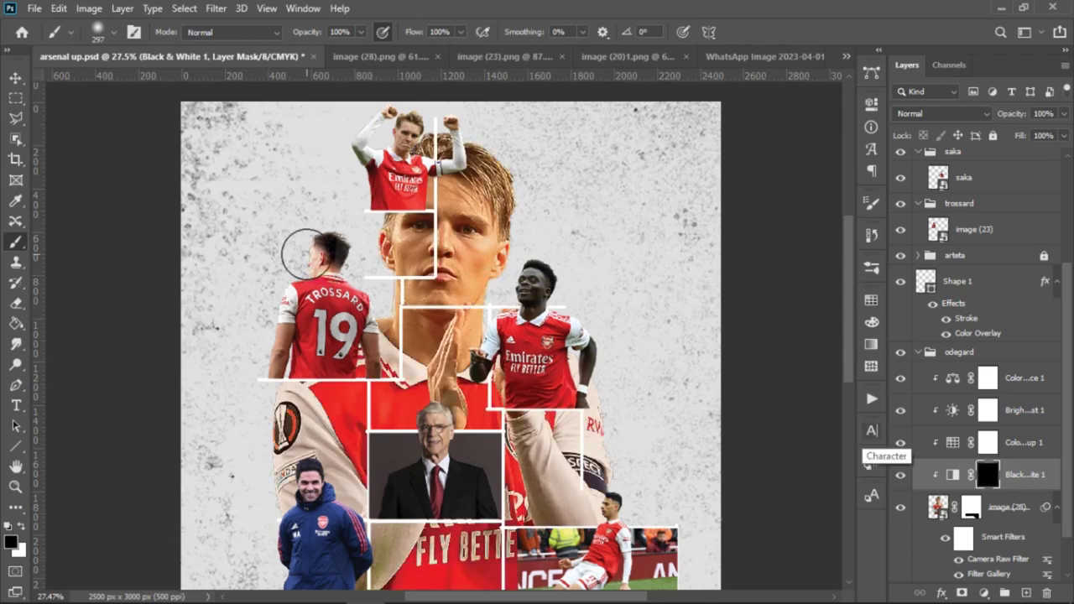
Select the framed rectangle over one half of the main player's face and paint the Black & White mask white there.
key(x)
click(13, 99)
scroll(365, 262, up, 4)
mouse_move(466, 178)
mouse_down()
mouse_move(466, 290)
mouse_move(370, 283)
mouse_move(399, 257)
mouse_move(443, 245)
mouse_move(432, 251)
mouse_move(431, 157)
mouse_up()
key(b)
scroll(434, 252, down, 2)
key(ctrl+d)
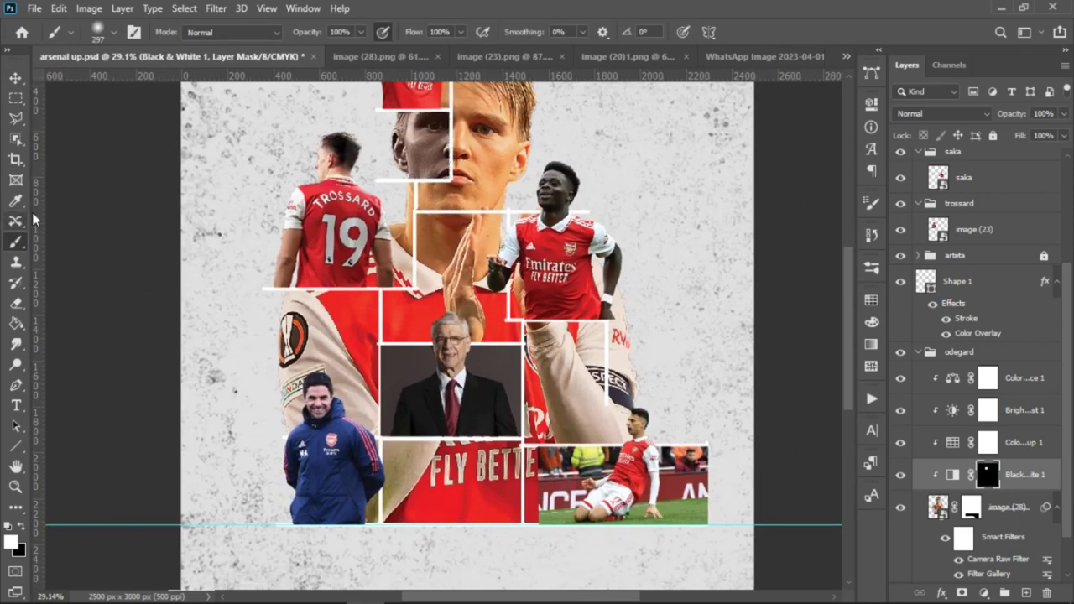
Select the framed jersey panel below the suited manager and paint the Black & White mask white there.
key(l)
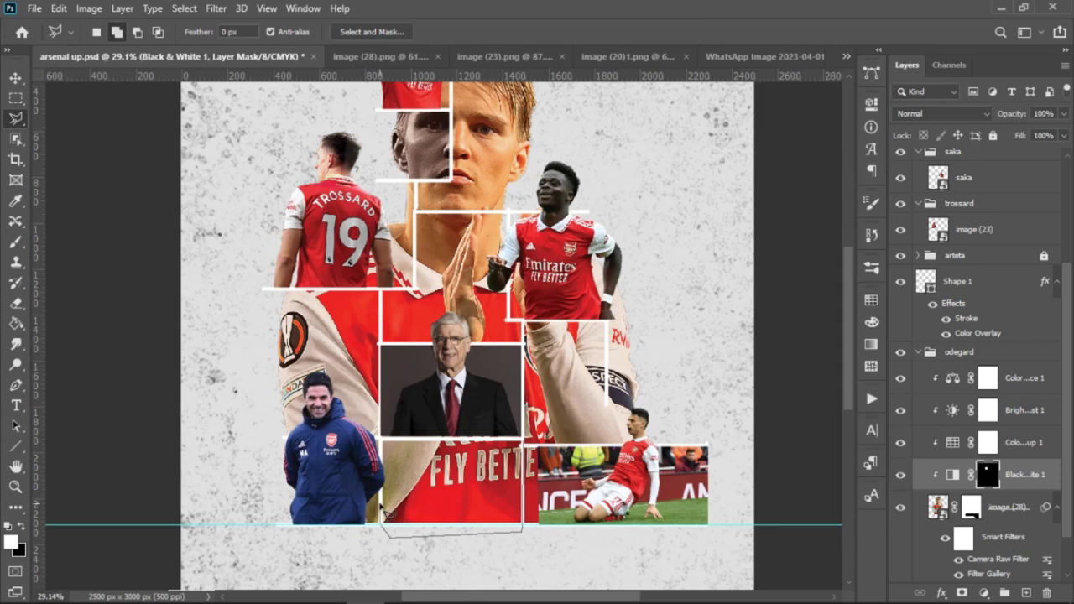
click(522, 438)
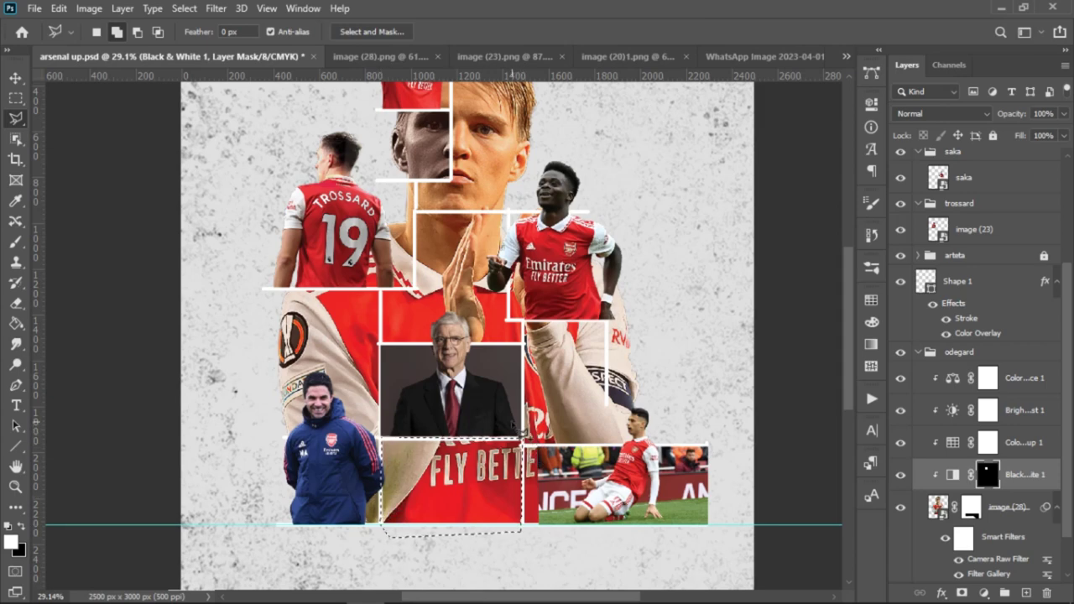
key(b)
mouse_move(503, 470)
mouse_down()
mouse_move(453, 503)
mouse_move(402, 470)
mouse_move(436, 448)
mouse_up()
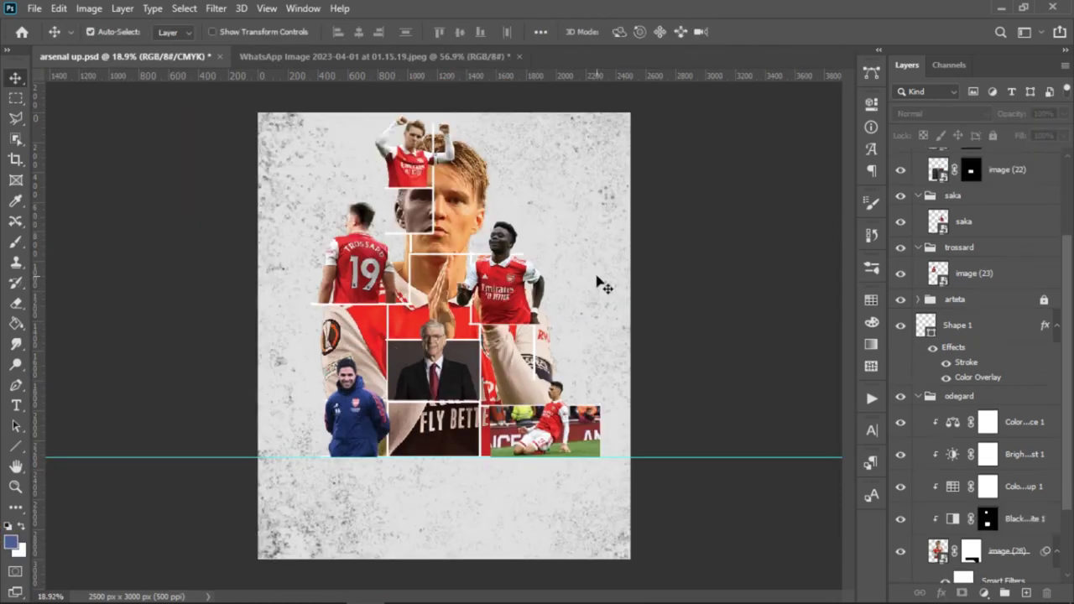
Select the framed sleeve panel beside the suited manager, paint the Black & White mask white inside it, and deselect.
key(b)
scroll(440, 254, up, 3)
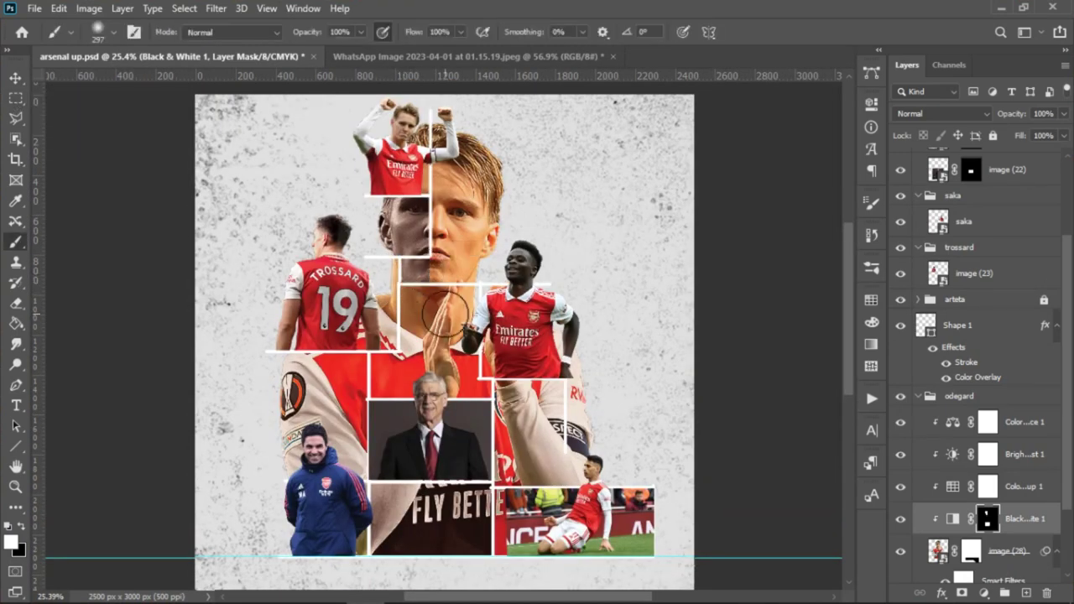
scroll(453, 319, down, 2)
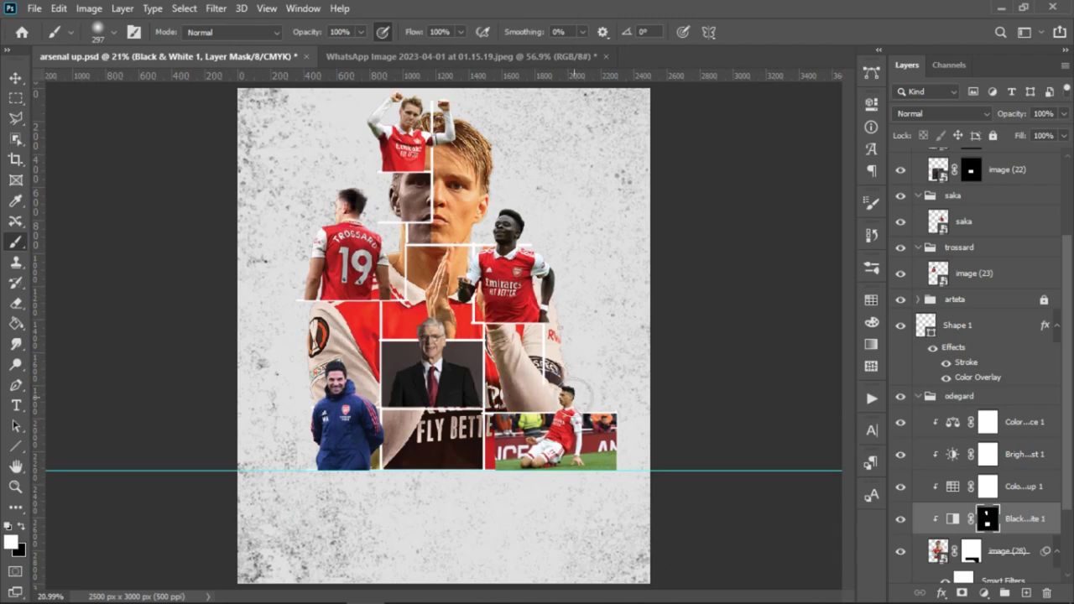
click(16, 97)
mouse_move(485, 413)
mouse_down()
mouse_move(576, 321)
mouse_move(508, 381)
mouse_up()
key(b)
key(ctrl+d)
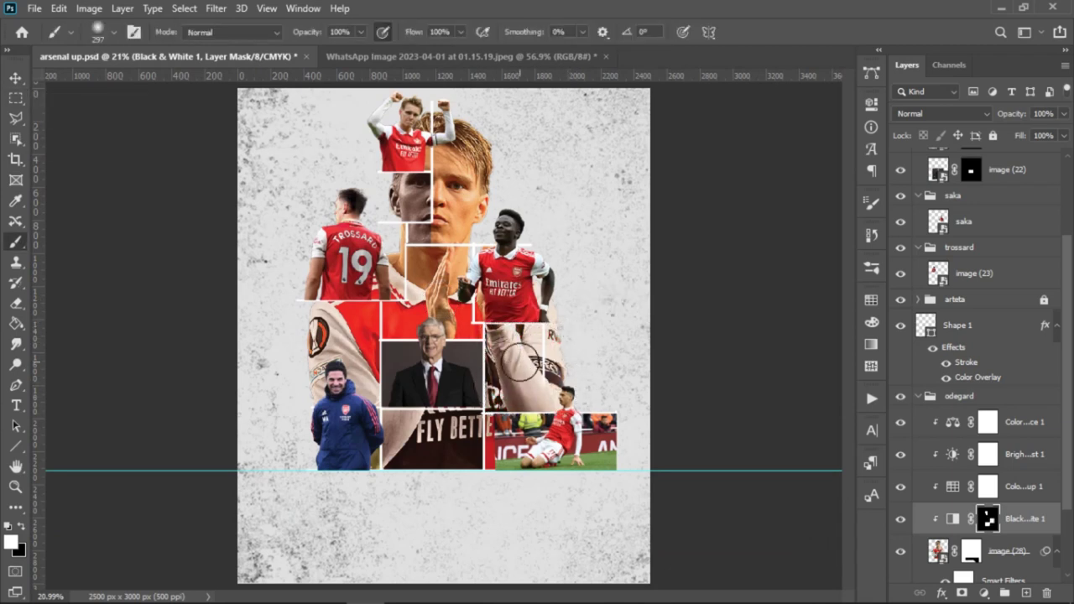
Lighten the Black & White adjustment with Reds 28, Yellows 86 and Magentas 120, and fine-tune its Cyans.
double_click(955, 518)
drag(712, 170, 740, 180)
scroll(712, 196, up, 2)
scroll(705, 227, down, 2)
drag(726, 289, 741, 295)
scroll(736, 294, up, 2)
drag(714, 243, 751, 244)
drag(740, 211, 729, 212)
scroll(735, 282, down, 2)
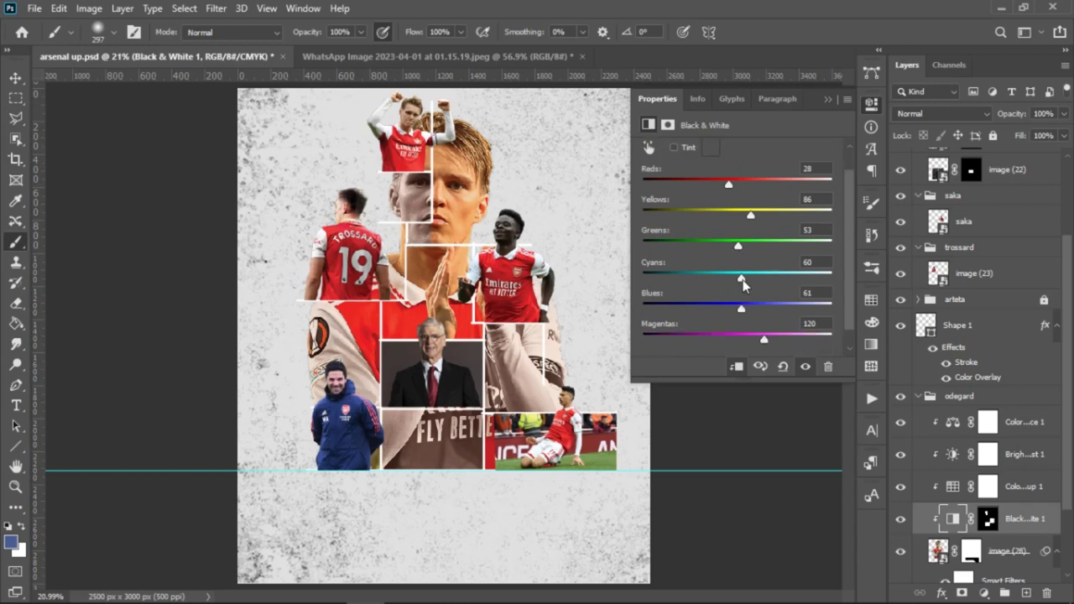
drag(742, 280, 746, 283)
click(828, 99)
On the main player's layer mask, select the area around the manager in the blue jacket and paint it black to hide the sleeve.
scroll(966, 504, down, 1)
scroll(410, 448, down, 1)
click(939, 505)
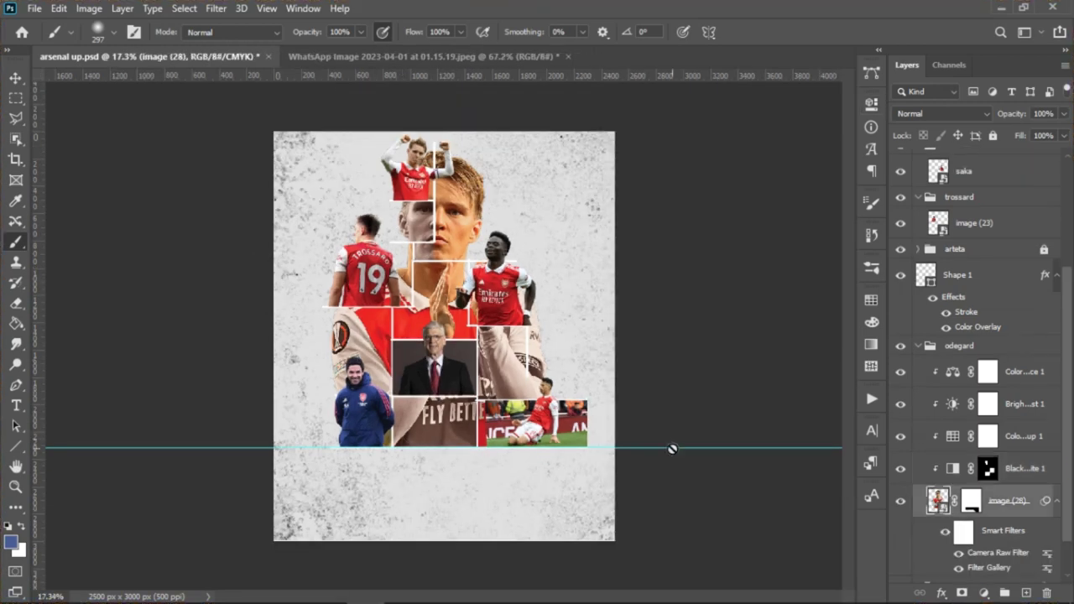
scroll(405, 412, up, 2)
click(972, 502)
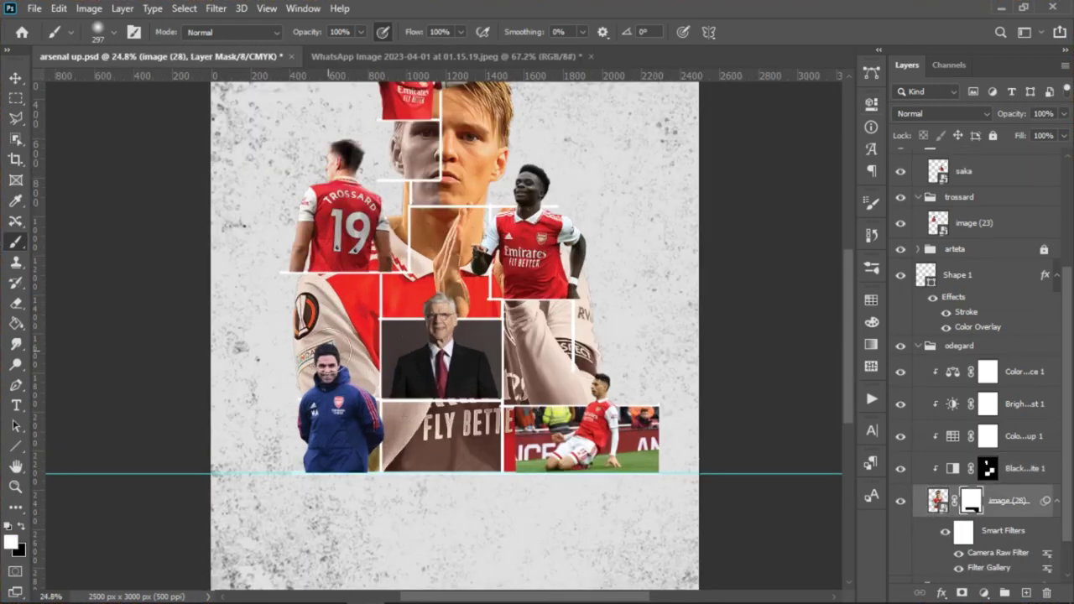
key(m)
drag(381, 272, 280, 510)
key(b)
mouse_move(364, 490)
mouse_down()
mouse_move(370, 312)
mouse_move(321, 470)
mouse_move(321, 407)
mouse_up()
key(ctrl+d)
key(ctrl+0)
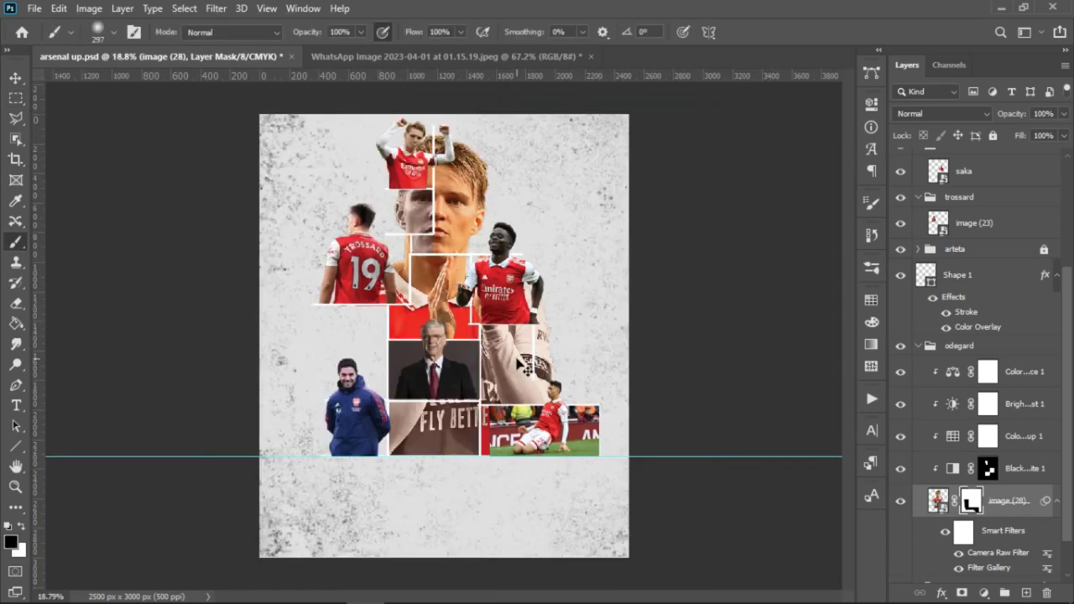
Select the framed sleeve panel below the number 19 player and paint the main player's mask white to restore it.
key(ctrl+shift+d)
right_click(15, 98)
click(72, 104)
click(331, 432)
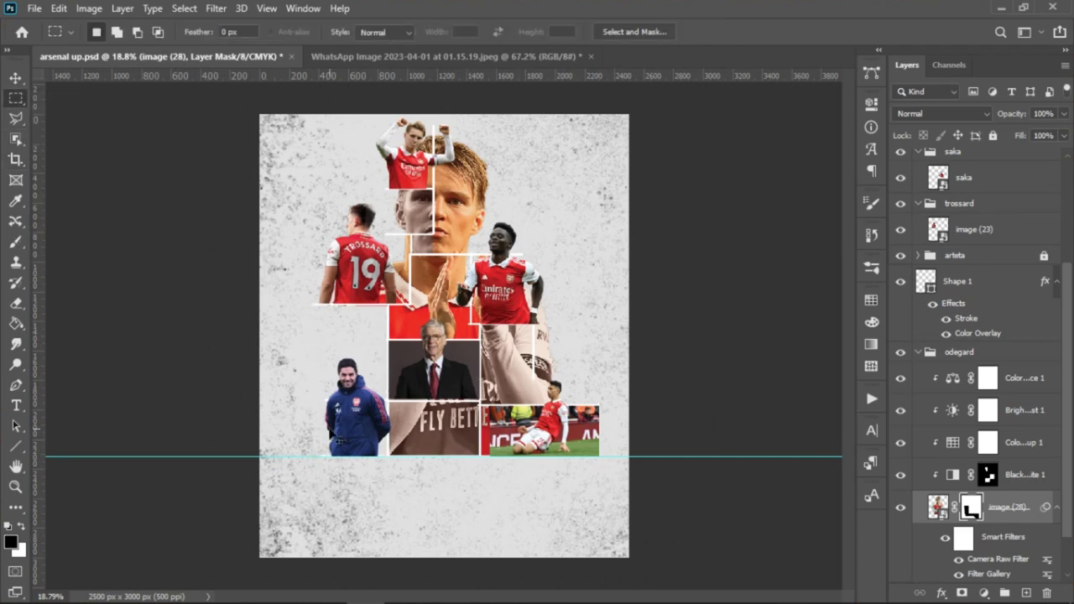
mouse_move(317, 304)
mouse_down()
mouse_move(392, 432)
mouse_move(389, 400)
mouse_move(299, 377)
mouse_up()
key(b)
key(x)
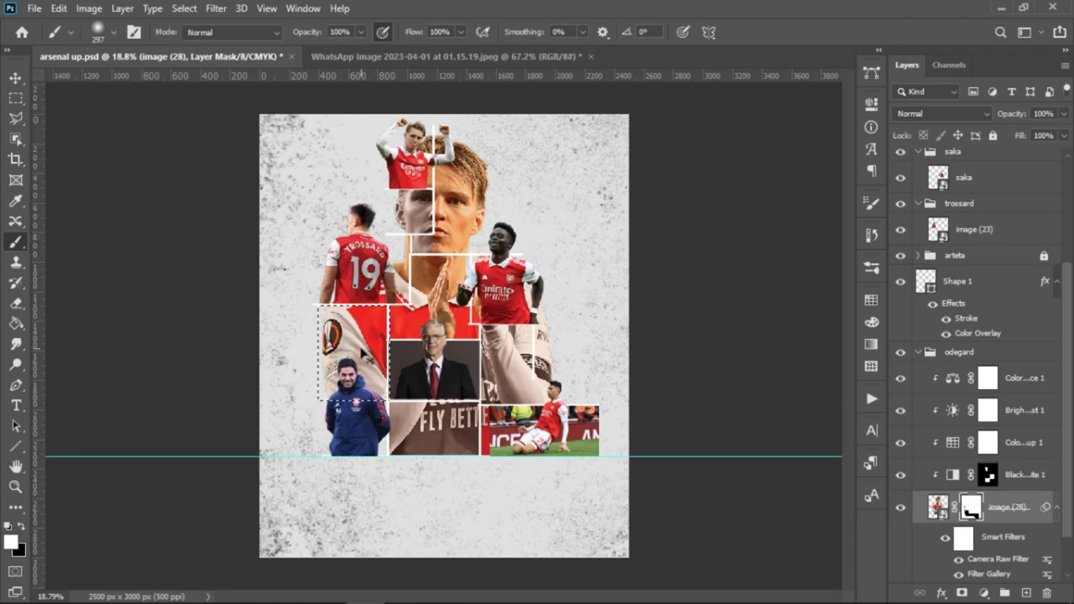
key(ctrl+d)
Select the panel around the number 19 player and paint the main player's mask black to hide the shoulder behind him.
right_click(13, 101)
click(71, 101)
scroll(425, 241, up, 2)
mouse_move(404, 322)
mouse_down()
mouse_move(288, 319)
mouse_move(287, 233)
mouse_up()
key(b)
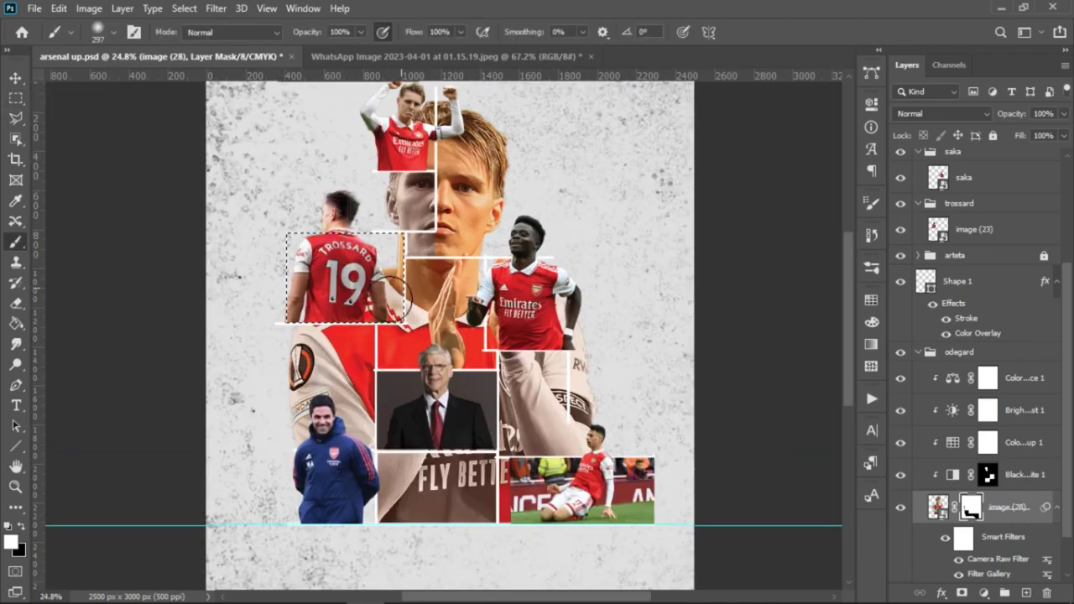
key(x)
mouse_move(392, 296)
mouse_down()
mouse_move(404, 243)
mouse_move(378, 247)
mouse_up()
key(ctrl+d)
Move the number 19 player's image sideways so he stands against the vertical framing line.
key(v)
click(329, 294)
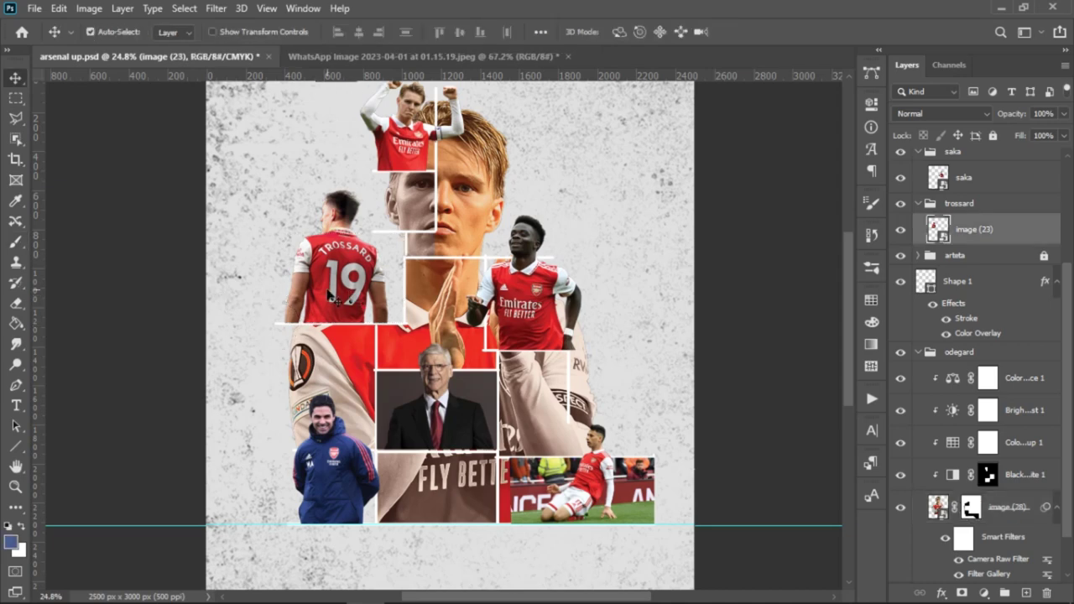
drag(338, 291, 355, 292)
scroll(361, 289, down, 2)
click(753, 177)
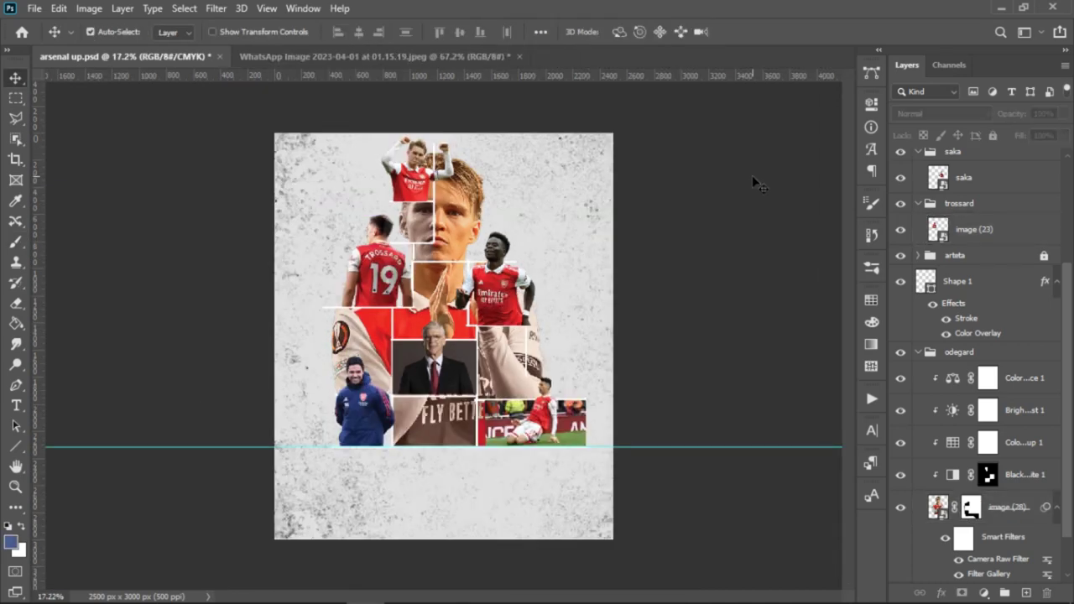
Shift the linked kneeling player layers slightly toward the vertical framing line beside the jersey panel.
scroll(413, 395, up, 2)
drag(568, 447, 560, 448)
scroll(563, 448, up, 2)
scroll(551, 461, up, 3)
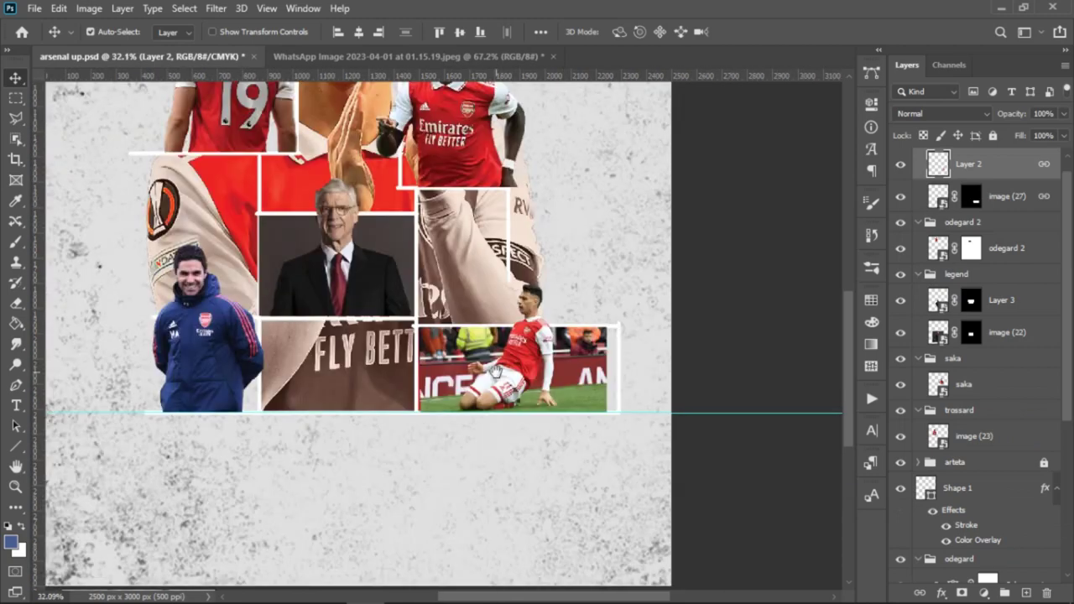
drag(527, 393, 529, 392)
scroll(965, 210, up, 1)
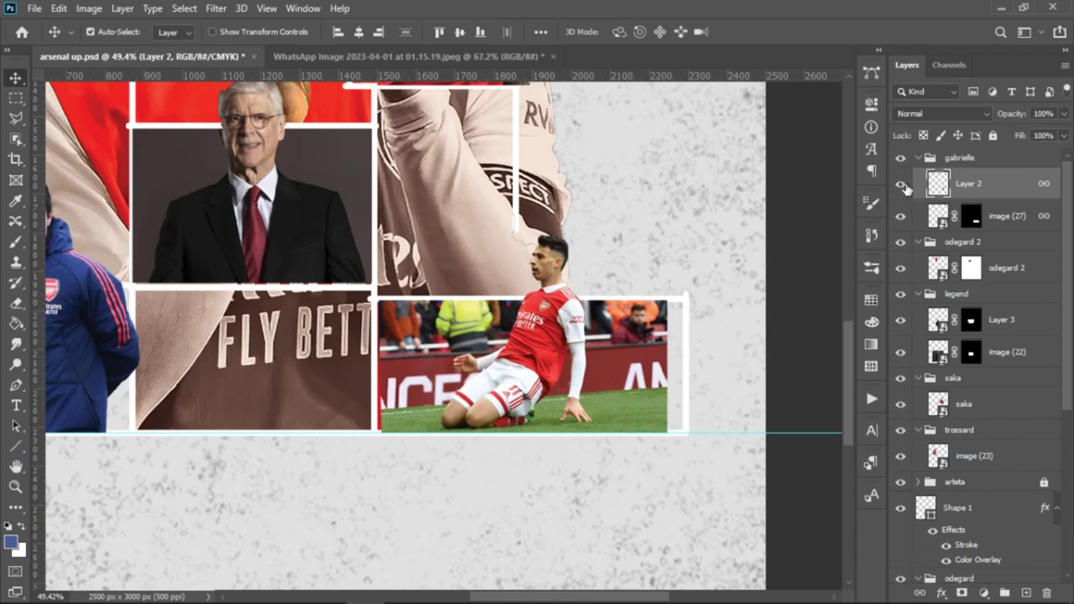
Select the full frame around the kneeling player and paint the image (27) mask white to extend the stadium picture to its edges.
key(m)
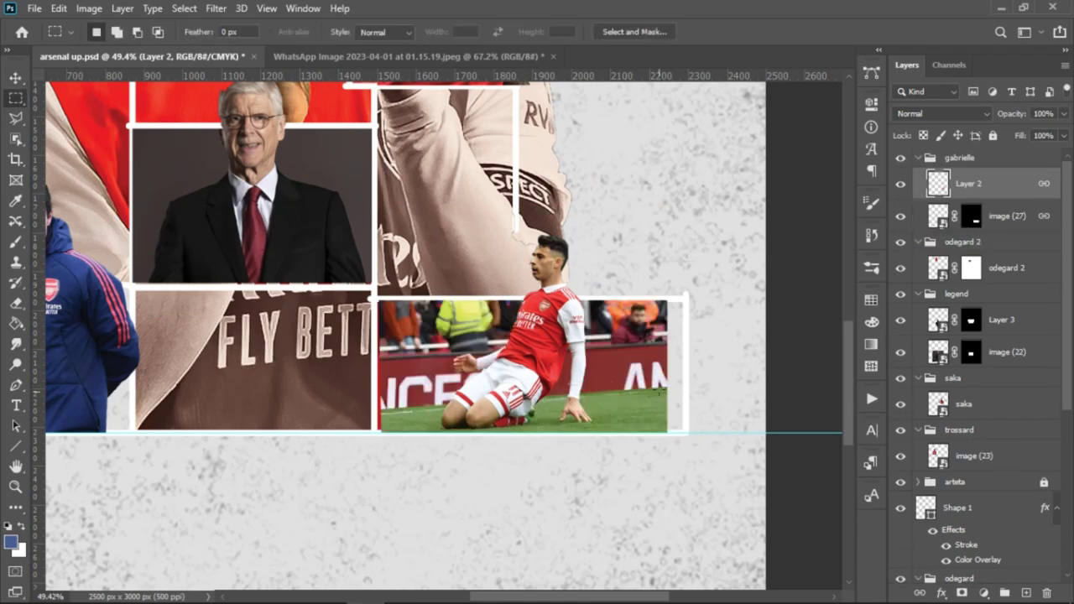
mouse_move(688, 432)
mouse_down()
mouse_move(376, 424)
mouse_move(378, 298)
mouse_up()
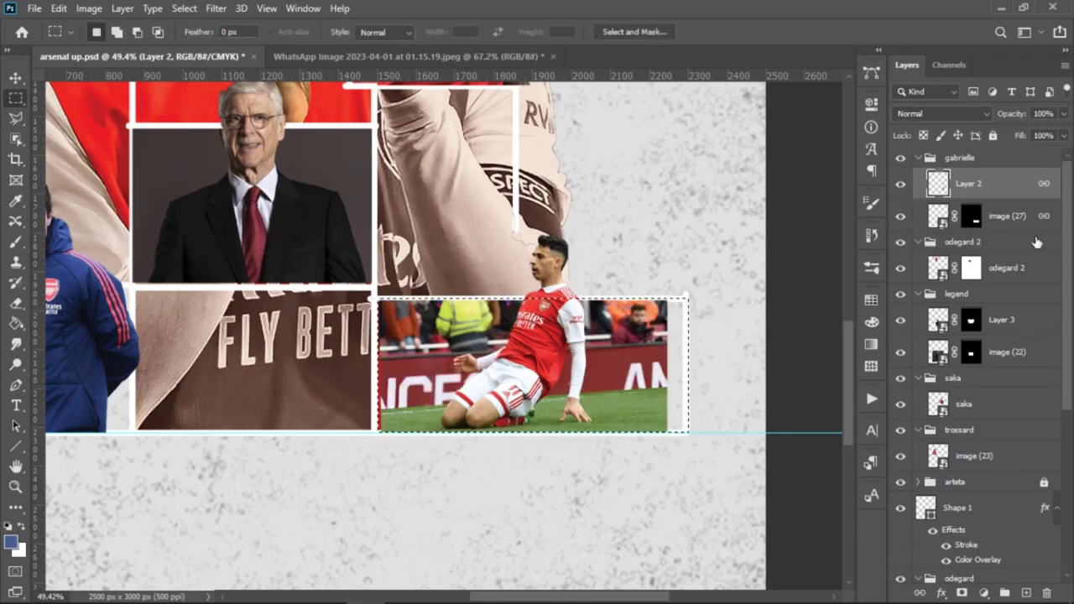
click(972, 217)
key(b)
key(x)
mouse_move(685, 401)
mouse_down()
mouse_move(678, 336)
mouse_move(377, 353)
mouse_move(379, 381)
mouse_move(686, 357)
mouse_up()
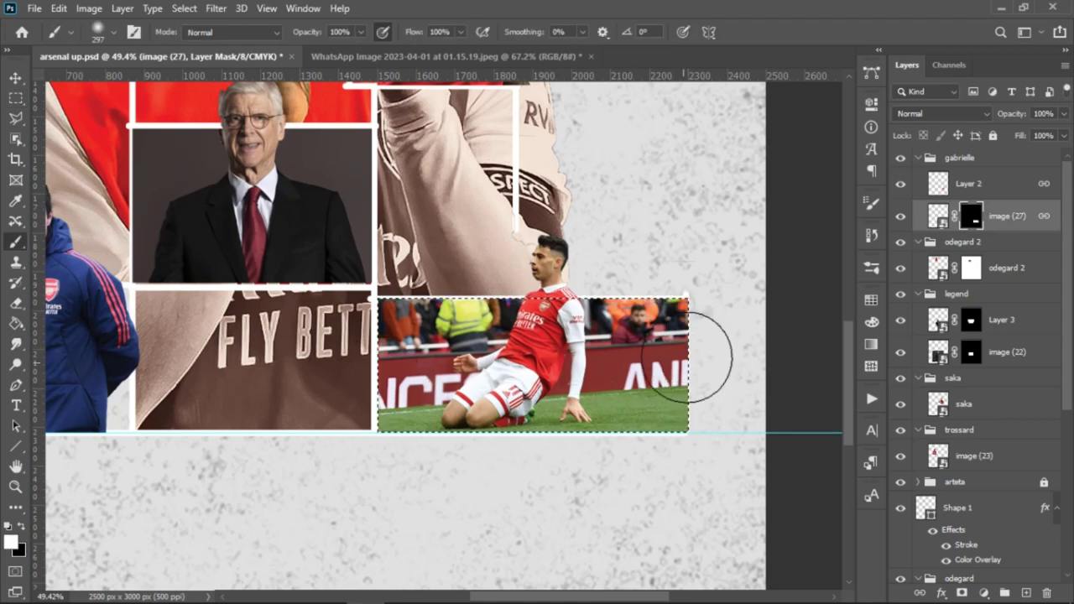
key(ctrl+d)
scroll(629, 432, down, 1)
scroll(628, 432, up, 3)
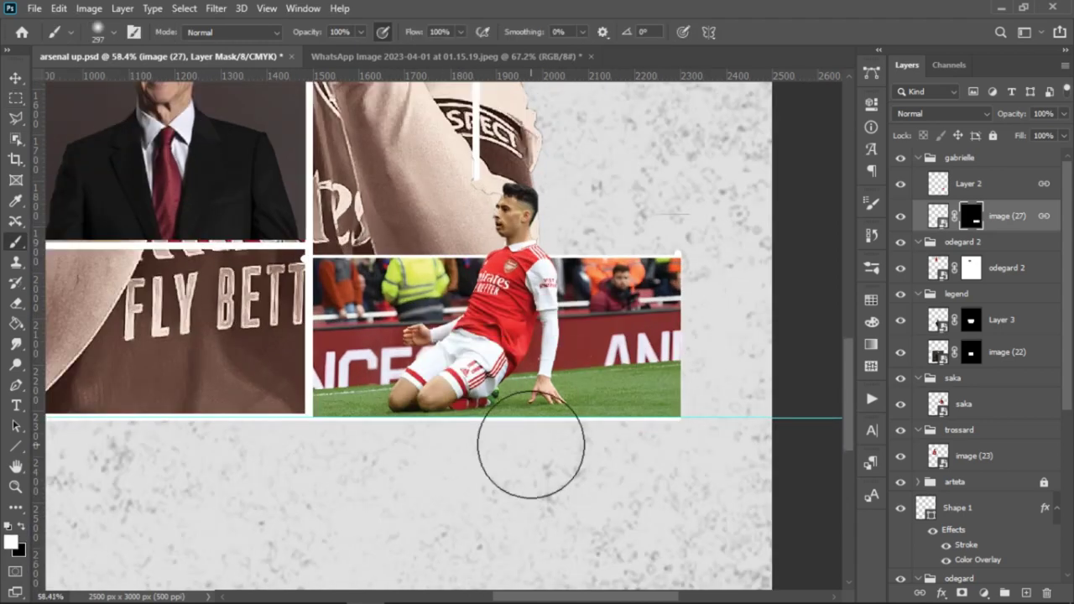
Try to trim the image (27) mask along the stadium picture's outer edge using a selection loaded from the framing lines shape.
scroll(976, 223, down, 5)
ctrl+click(926, 351)
scroll(929, 351, up, 5)
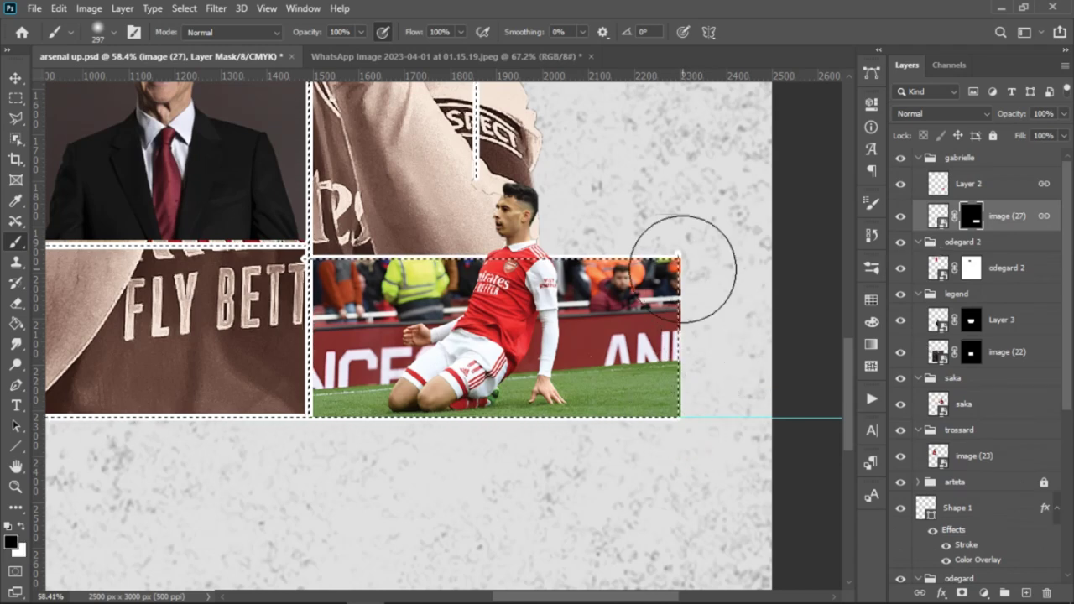
key(w)
key(ctrl+shift+i)
key(b)
key(x)
mouse_move(687, 386)
mouse_down()
mouse_move(700, 278)
mouse_move(686, 342)
mouse_up()
key(ctrl+z)
key(ctrl+z)
scroll(532, 317, down, 1)
key(ctrl+d)
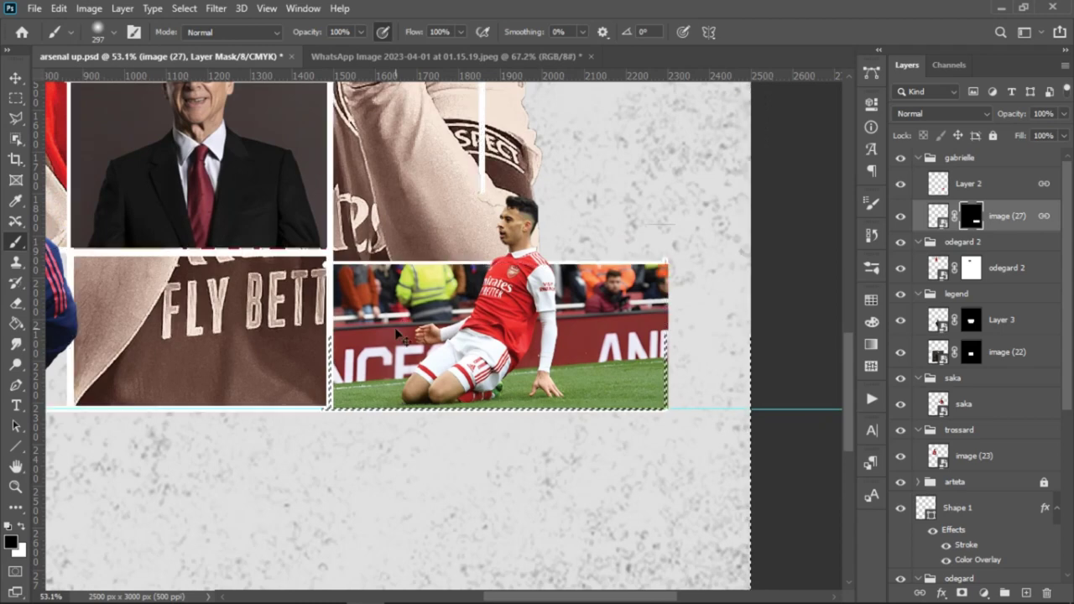
scroll(398, 331, down, 1)
scroll(392, 327, down, 1)
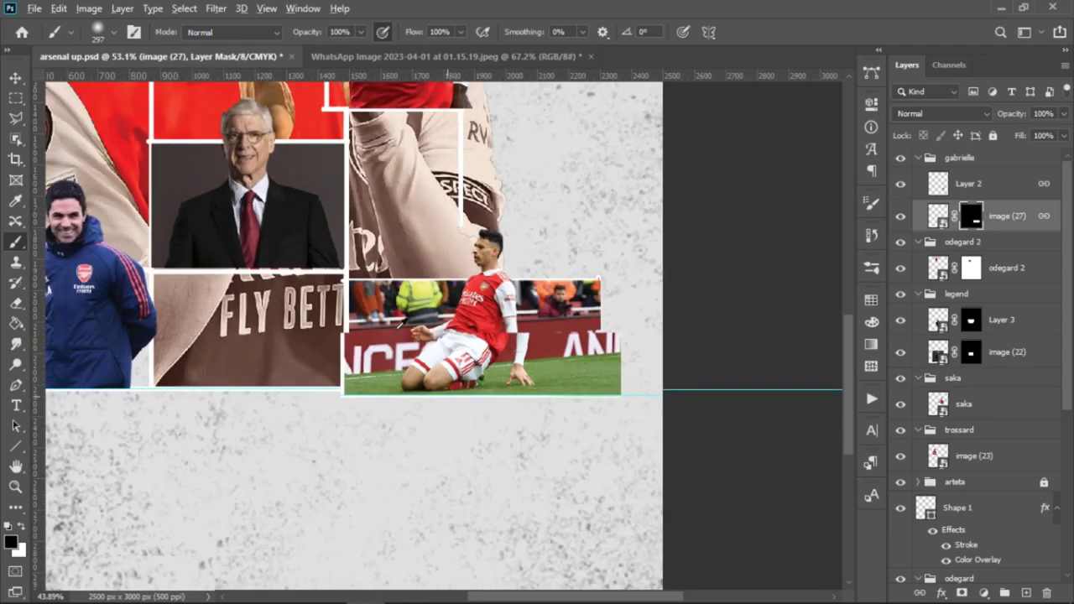
scroll(398, 323, down, 1)
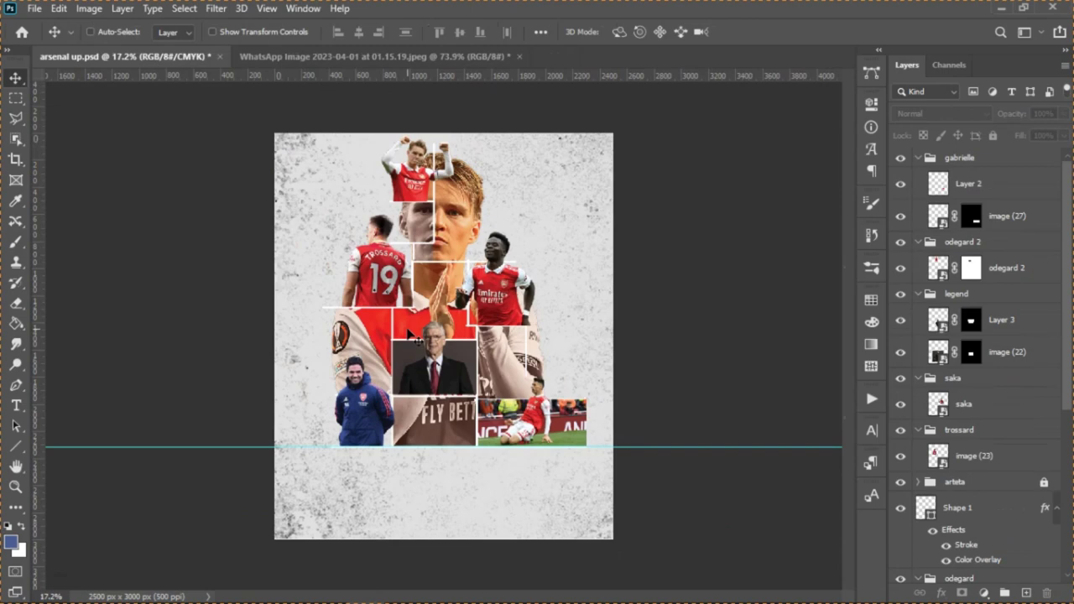
Scale the number 19 player's image down slightly, keeping his lower edge on the framing line.
scroll(409, 334, up, 1)
ctrl+click(391, 274)
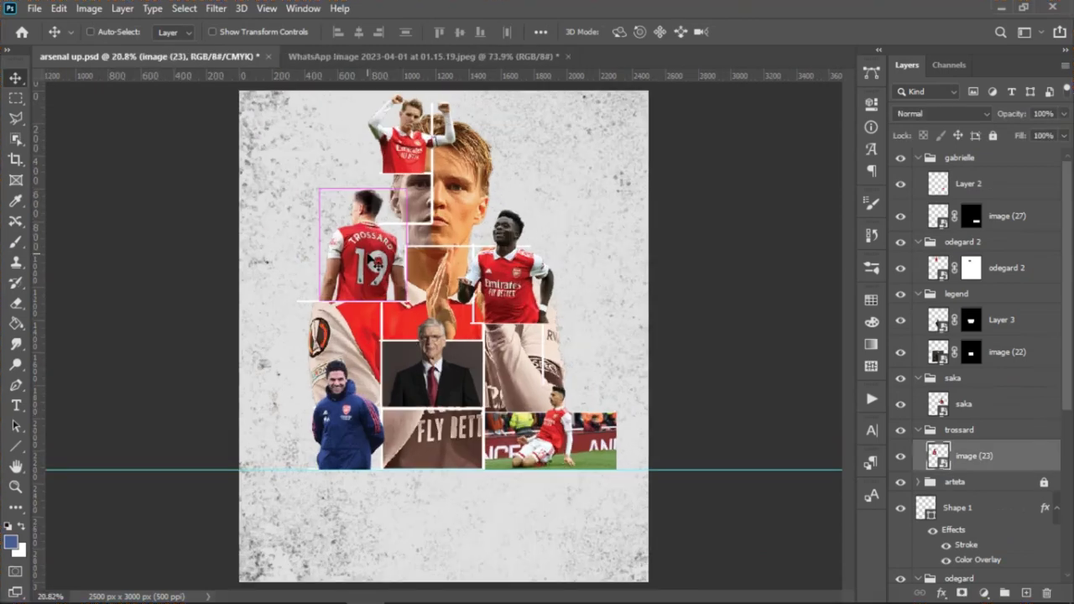
key(ctrl+t)
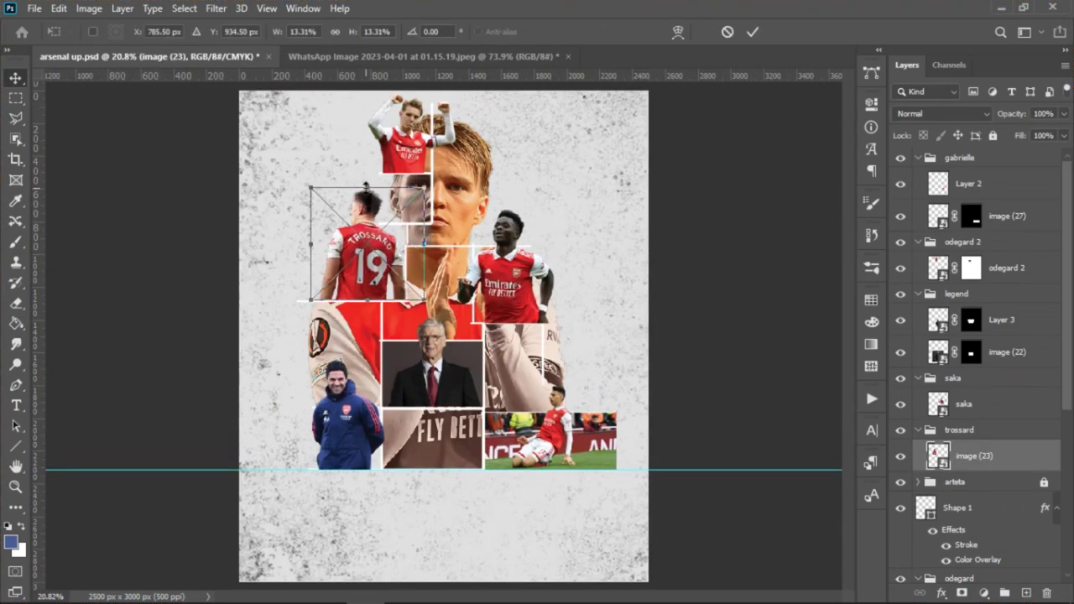
drag(366, 185, 368, 192)
key(Return)
Scale down the odegard 2 image of the player raising both fists above the main player's face.
ctrl+click(413, 158)
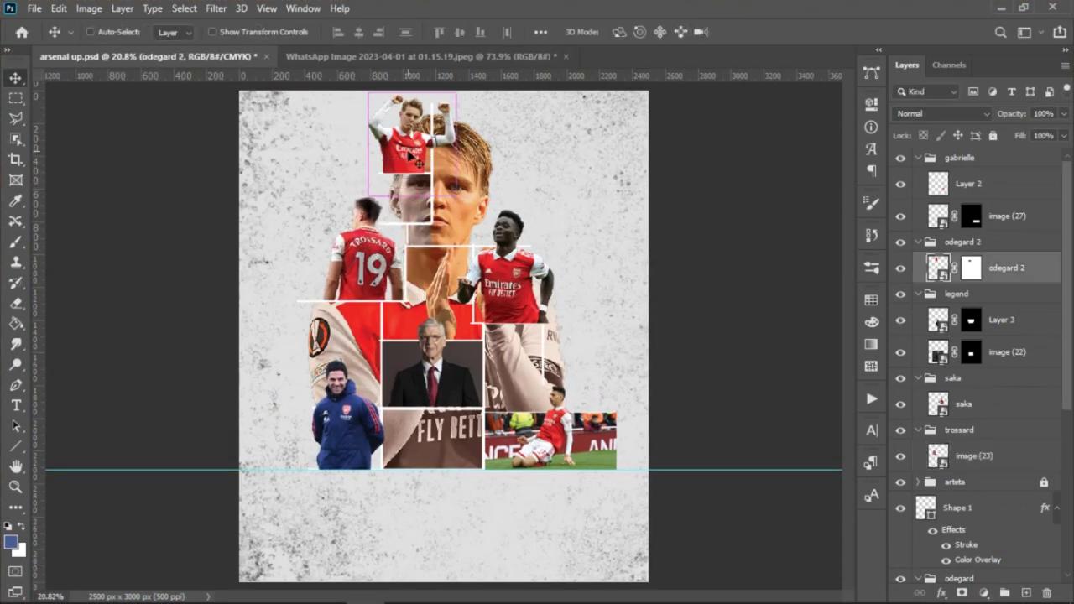
key(ctrl+t)
scroll(409, 155, down, 1)
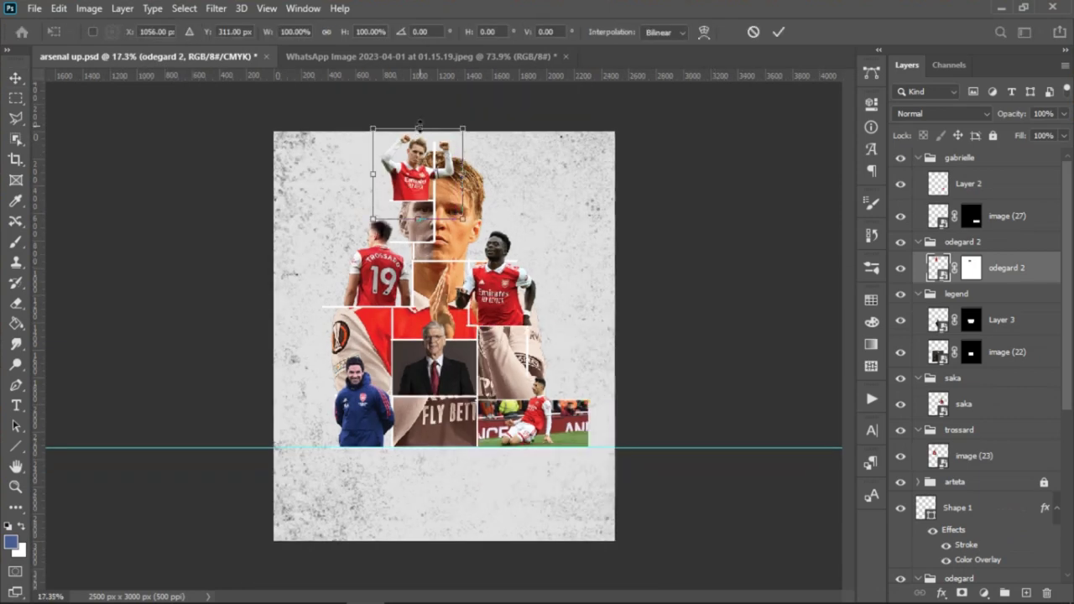
drag(419, 130, 418, 143)
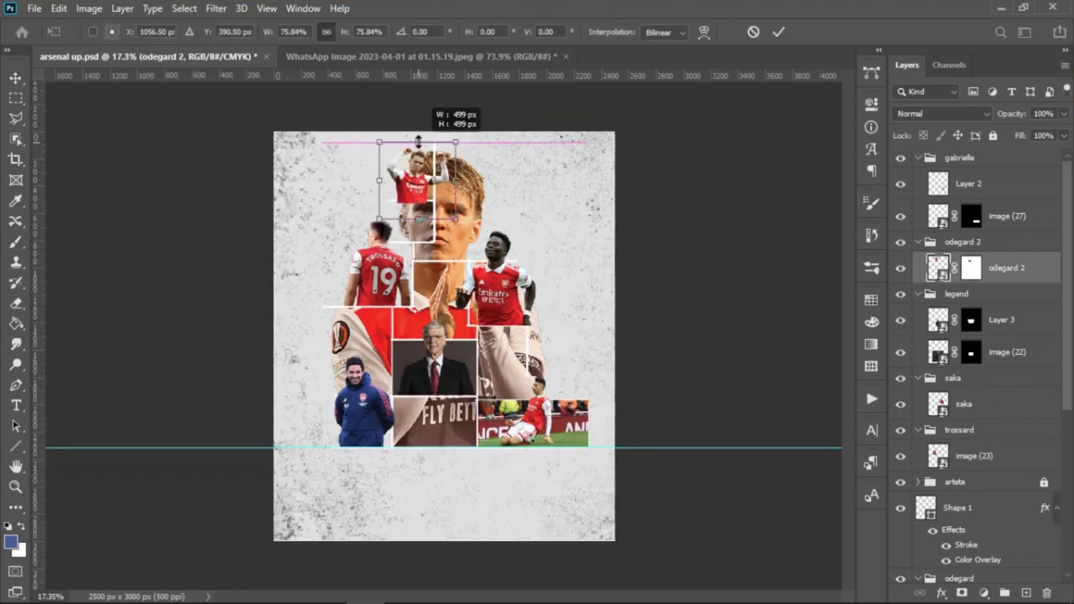
key(Return)
Reposition the odegard 2 image on its horizontal framing line, closer to the vertical line over the main player's hair.
alt+scroll(411, 135, up, 3)
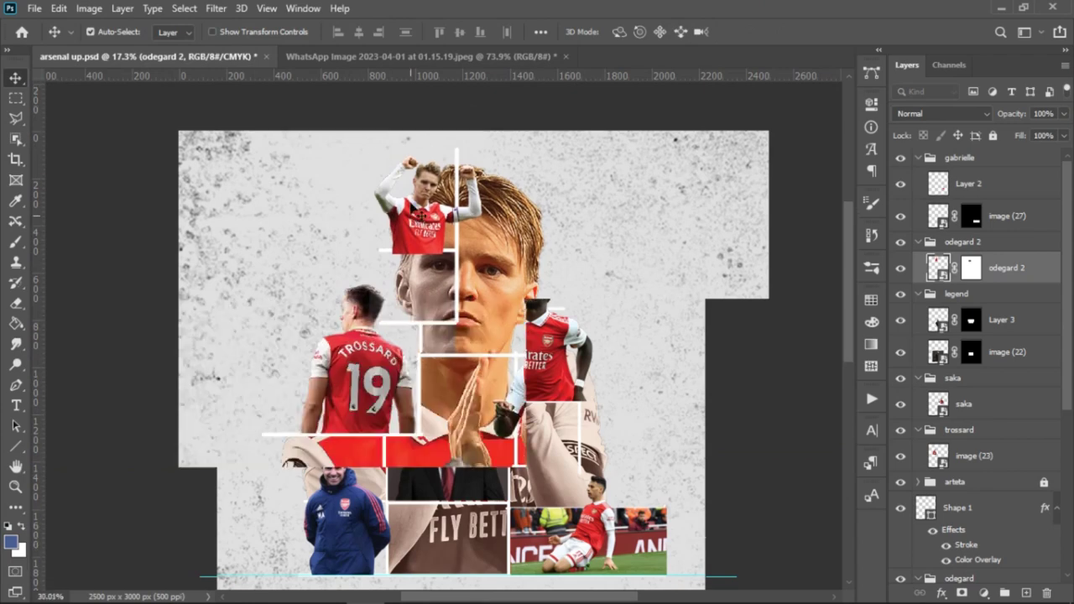
drag(421, 215, 423, 273)
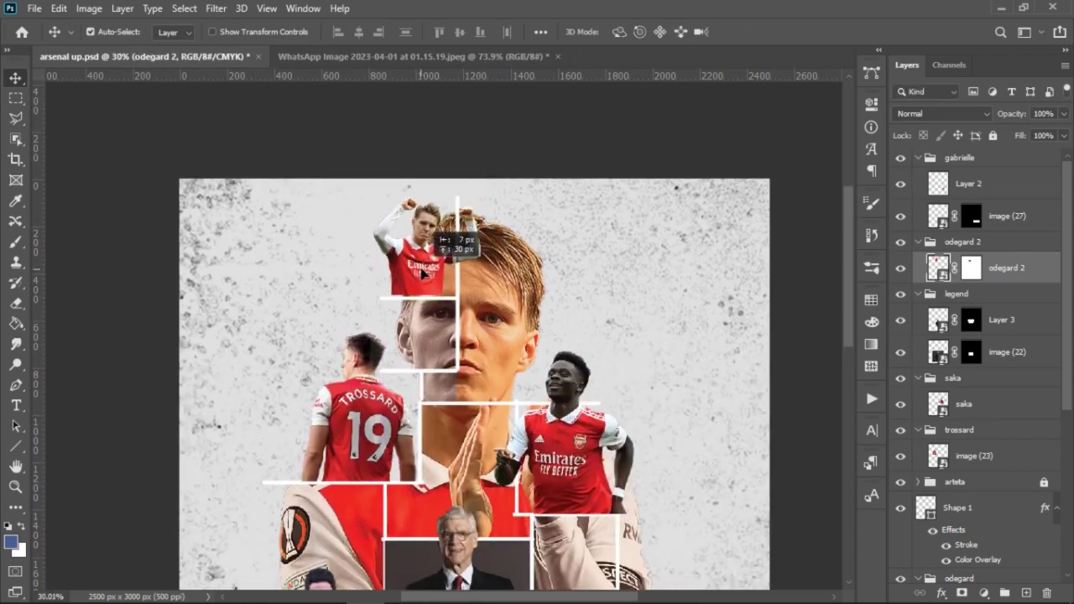
alt+scroll(424, 273, up, 2)
alt+scroll(427, 209, up, 2)
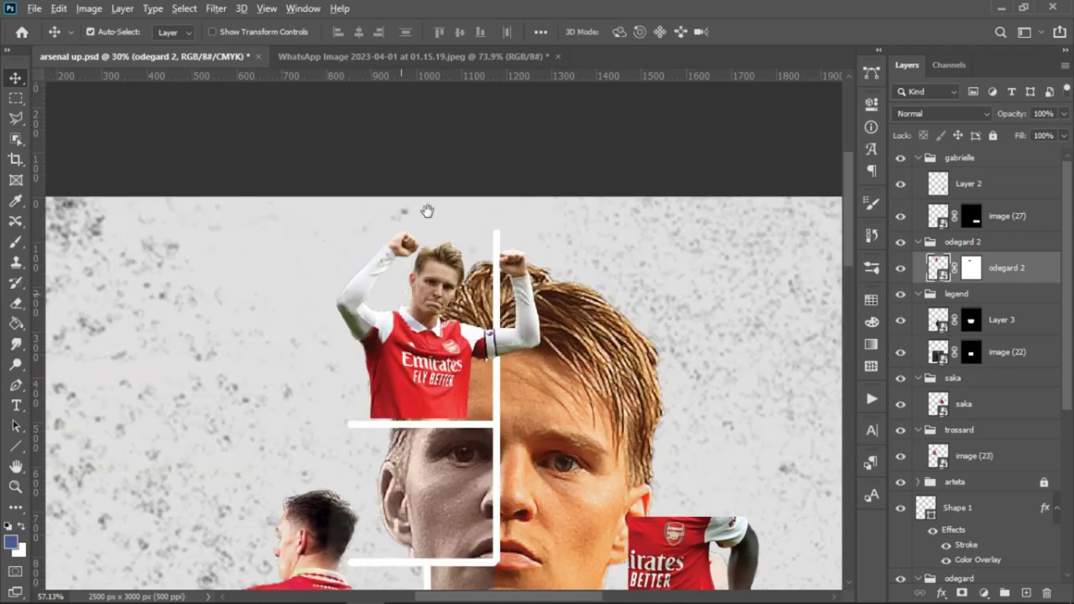
drag(452, 291, 460, 294)
alt+scroll(451, 278, down, 1)
scroll(451, 279, down, 2)
alt+scroll(459, 288, down, 4)
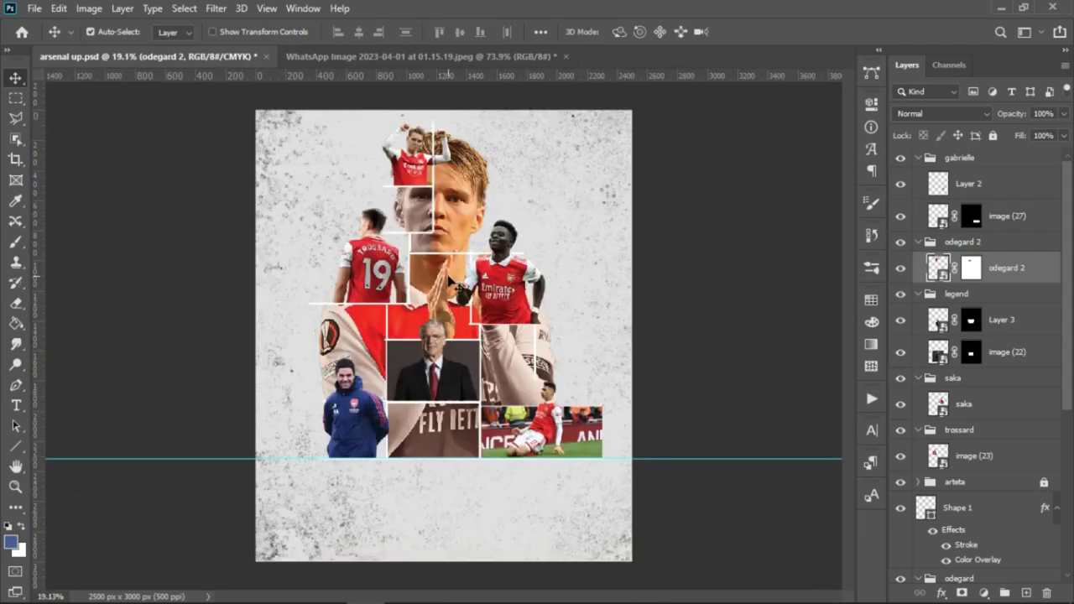
scroll(503, 372, up, 1)
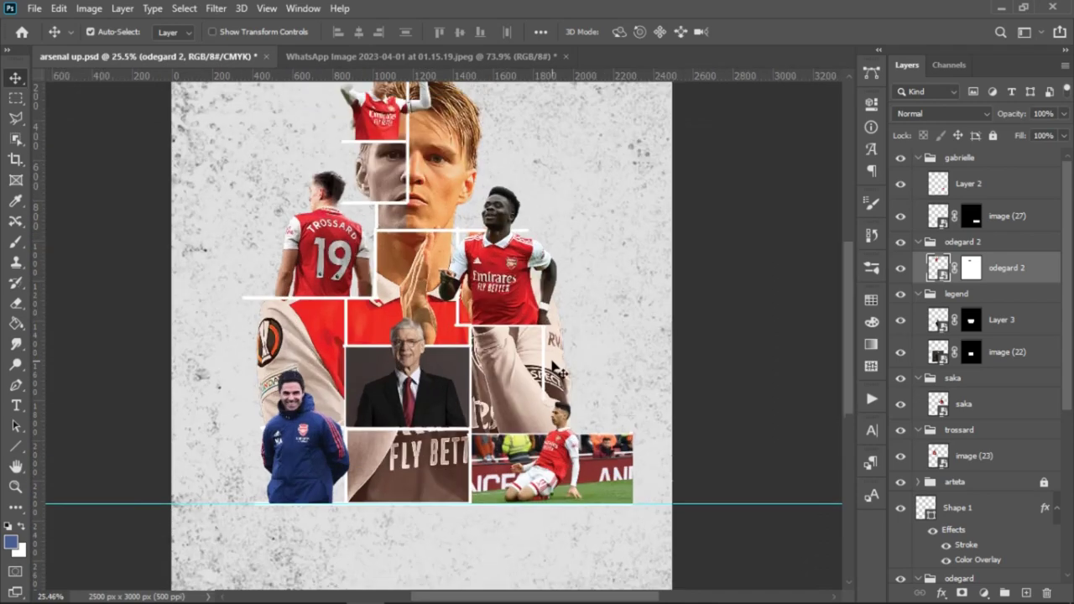
Restore the colour of the main player's sleeve strip beyond the vertical line by painting black inside a rectangular selection on the Black & White 1 mask.
click(502, 356)
key(m)
scroll(552, 362, up, 3)
mouse_move(542, 307)
mouse_down()
mouse_move(554, 433)
mouse_move(616, 471)
mouse_up()
key(b)
mouse_move(603, 412)
mouse_down()
mouse_move(551, 380)
mouse_move(574, 423)
mouse_move(562, 314)
mouse_up()
key(ctrl+d)
scroll(527, 308, down, 1)
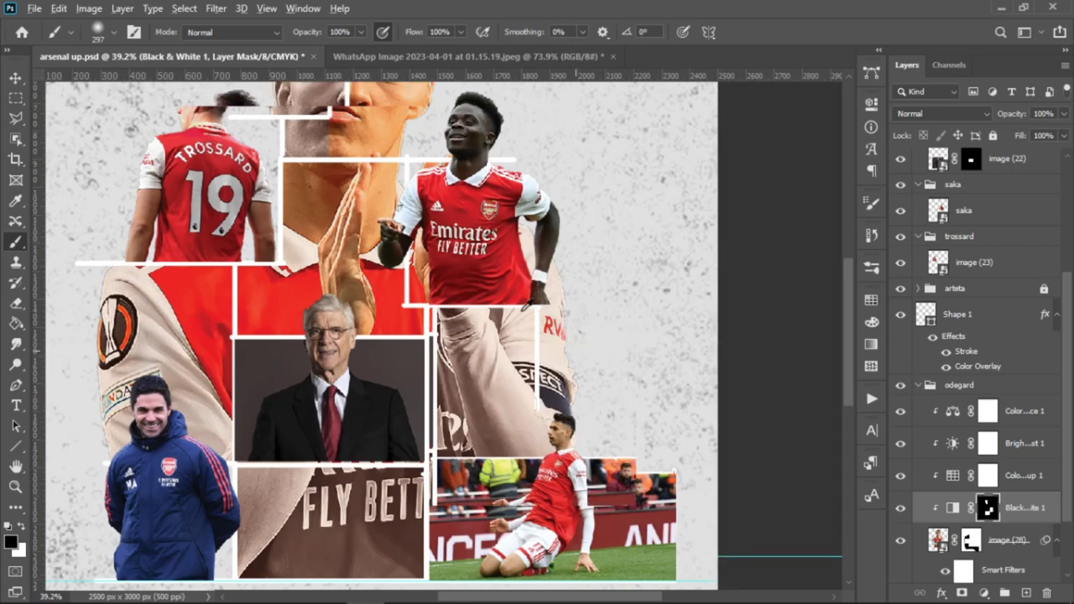
Thin the framing lines by setting the Shape 1 stroke size to 2 px.
scroll(290, 356, down, 3)
scroll(289, 356, up, 2)
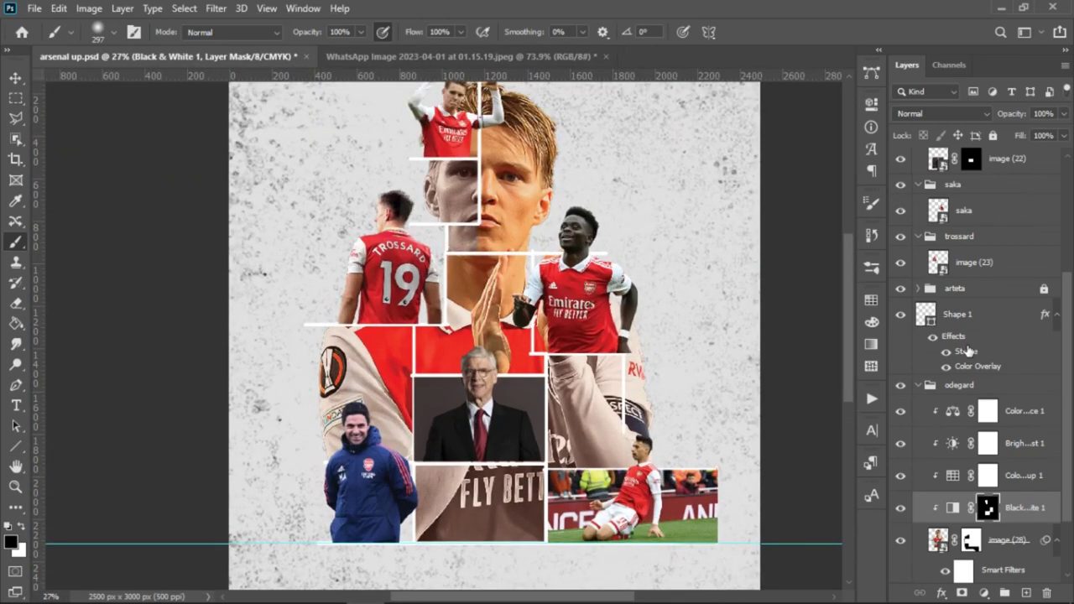
click(966, 353)
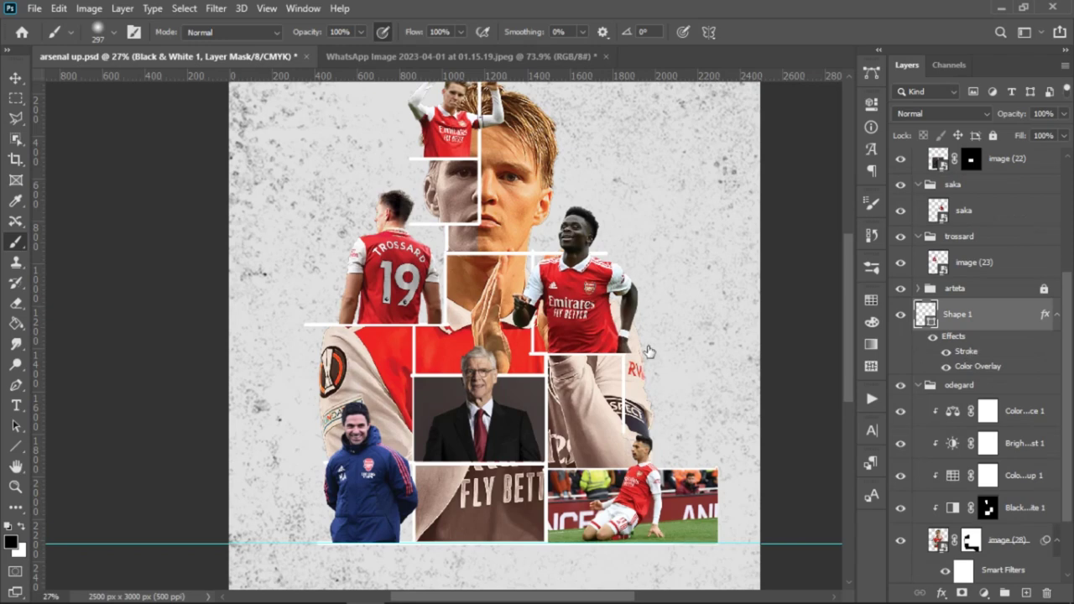
double_click(966, 351)
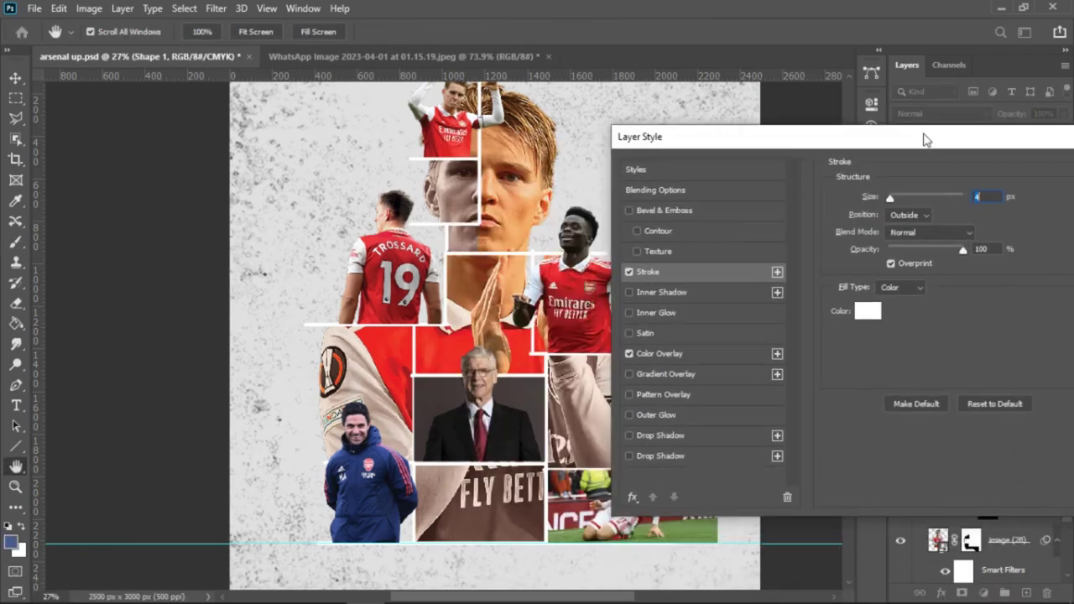
key(Down)
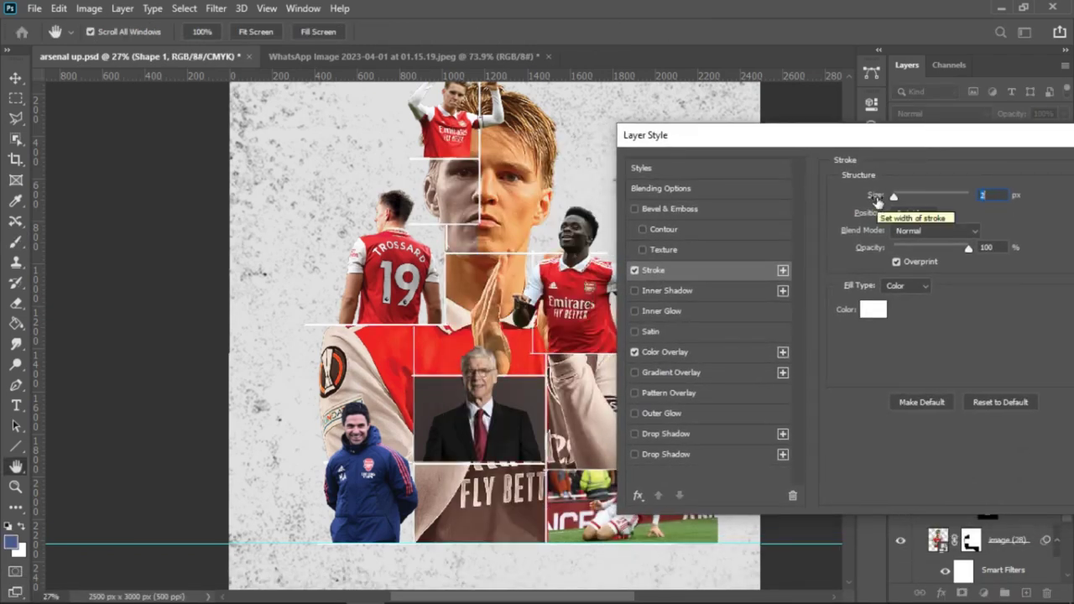
drag(895, 145, 829, 163)
click(1063, 186)
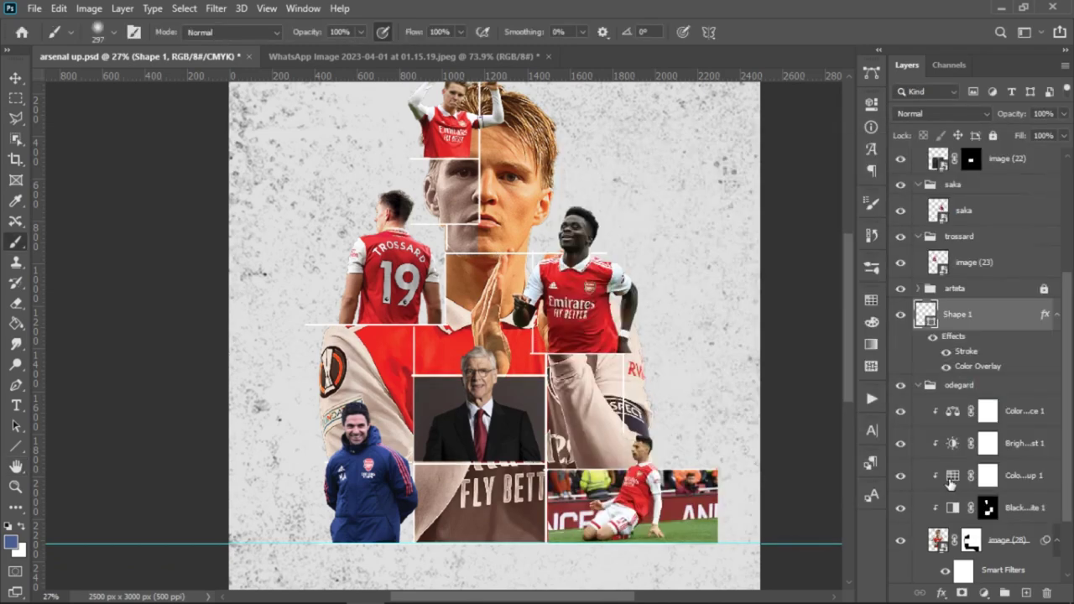
Add a layer mask to the framing lines shape and trim the overhanging line ends at the lower corners beside the saka and number 19 players.
click(959, 594)
scroll(565, 382, up, 10)
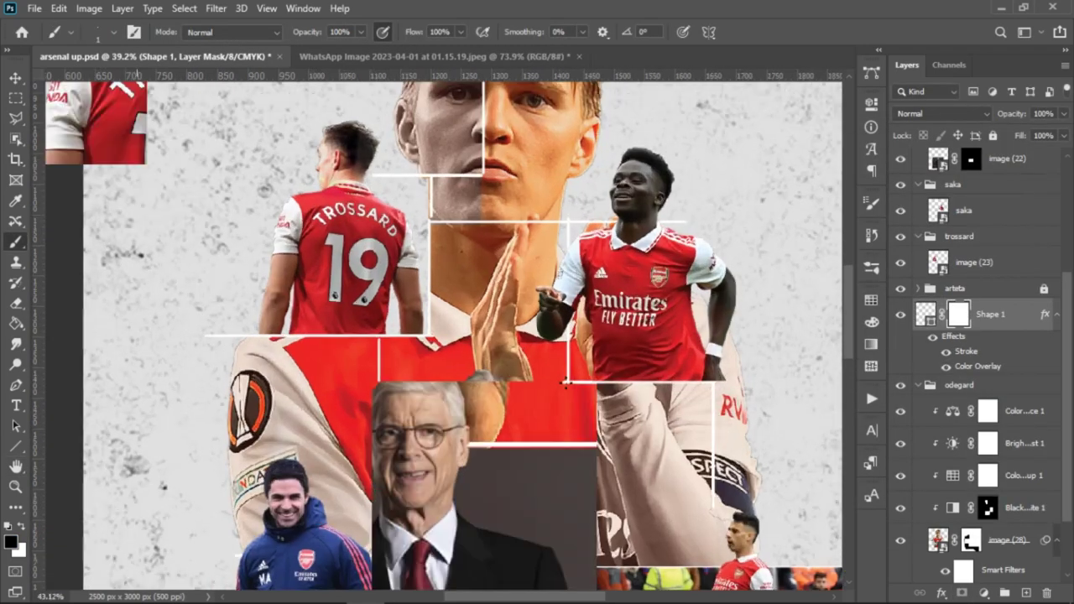
scroll(565, 382, up, 1)
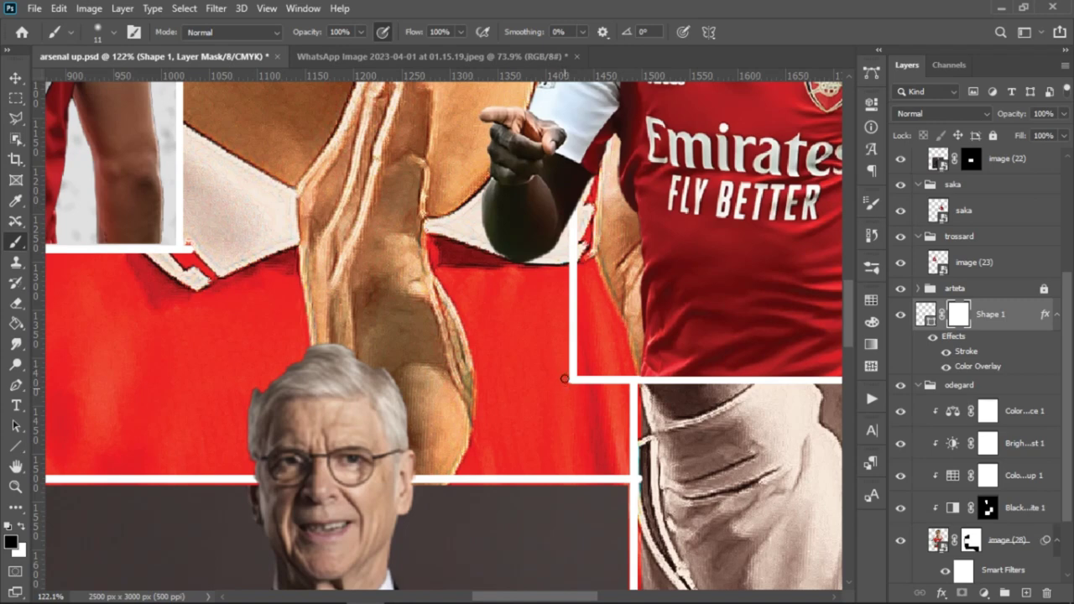
drag(246, 269, 527, 369)
click(12, 99)
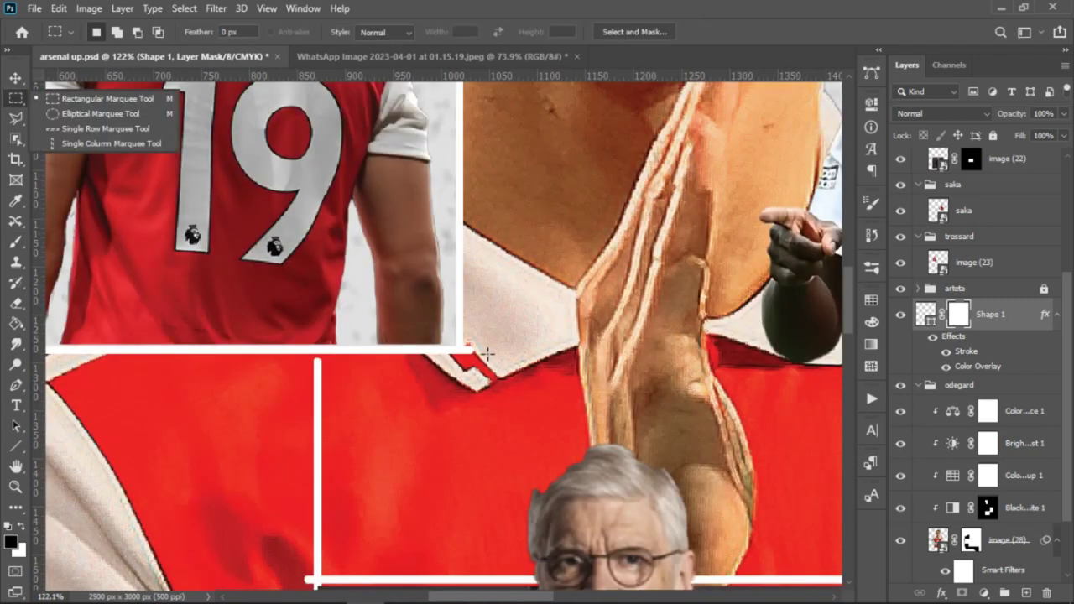
drag(464, 337, 485, 389)
key(b)
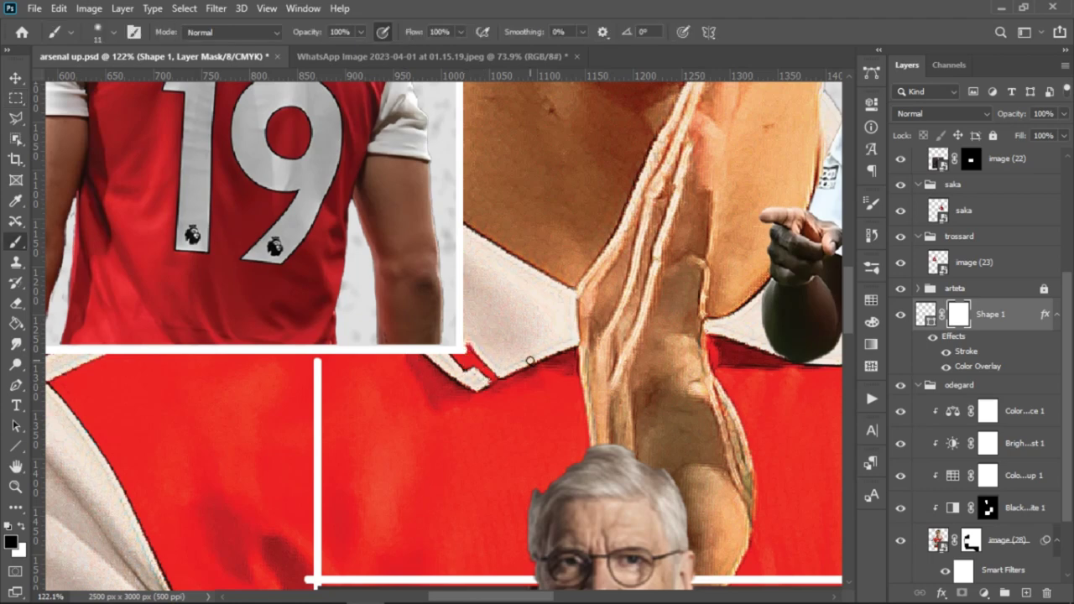
Trim the overhanging end of the horizontal line above the suited manager's panel where it meets the vertical line.
scroll(453, 364, down, 5)
scroll(381, 367, left, 2)
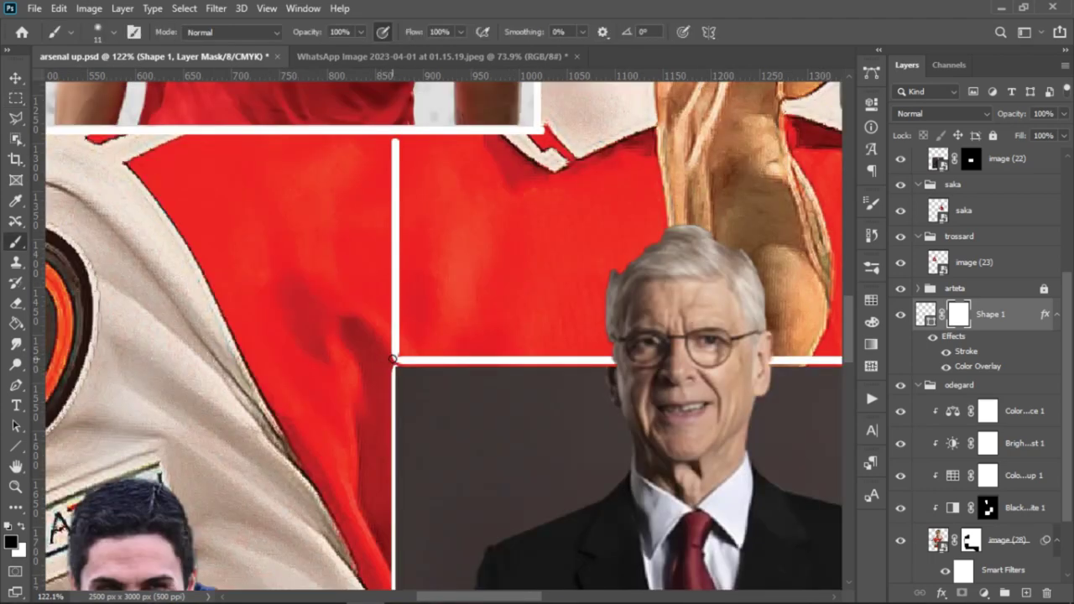
scroll(399, 369, down, 1)
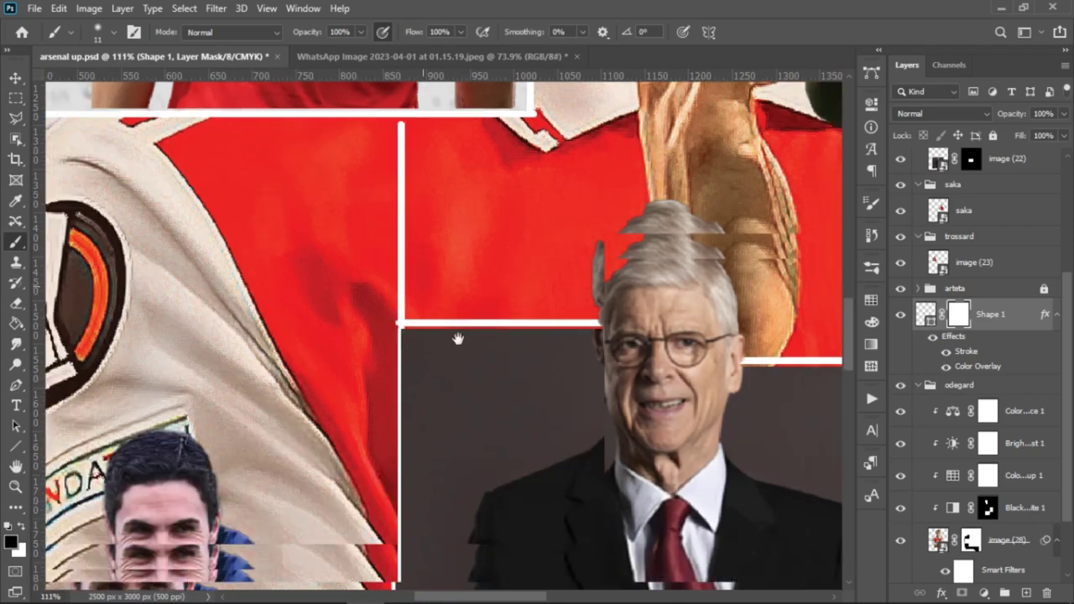
mouse_move(458, 338)
mouse_down()
mouse_move(614, 415)
mouse_move(565, 408)
mouse_up()
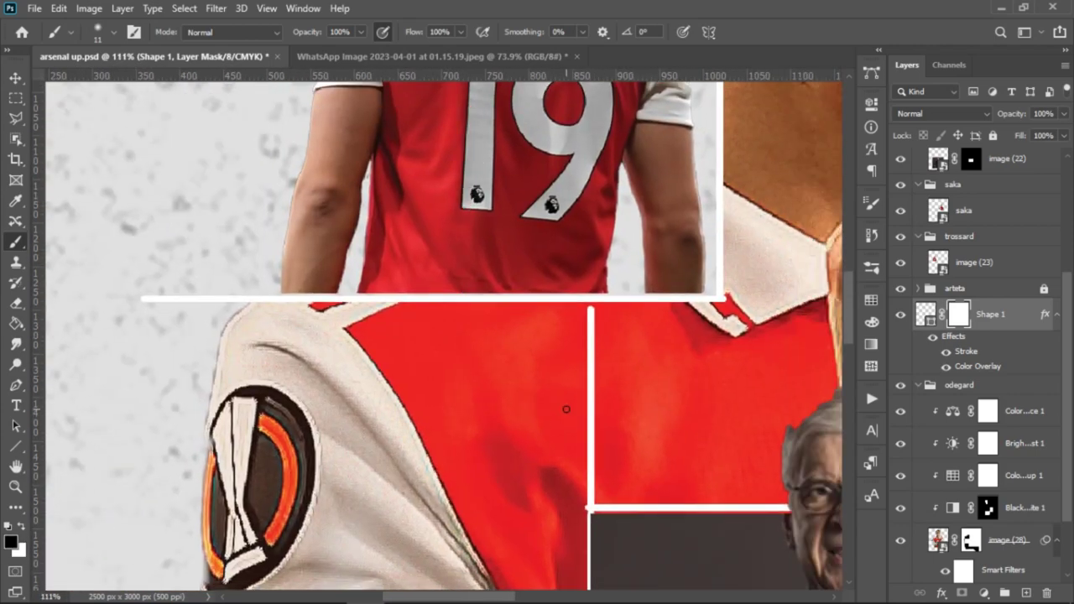
Check the framing line ends around the main player's face and the odegard 2 image for overhangs.
drag(722, 109, 599, 276)
scroll(599, 276, down, 1)
mouse_move(621, 235)
mouse_down()
mouse_move(597, 309)
mouse_move(336, 428)
mouse_up()
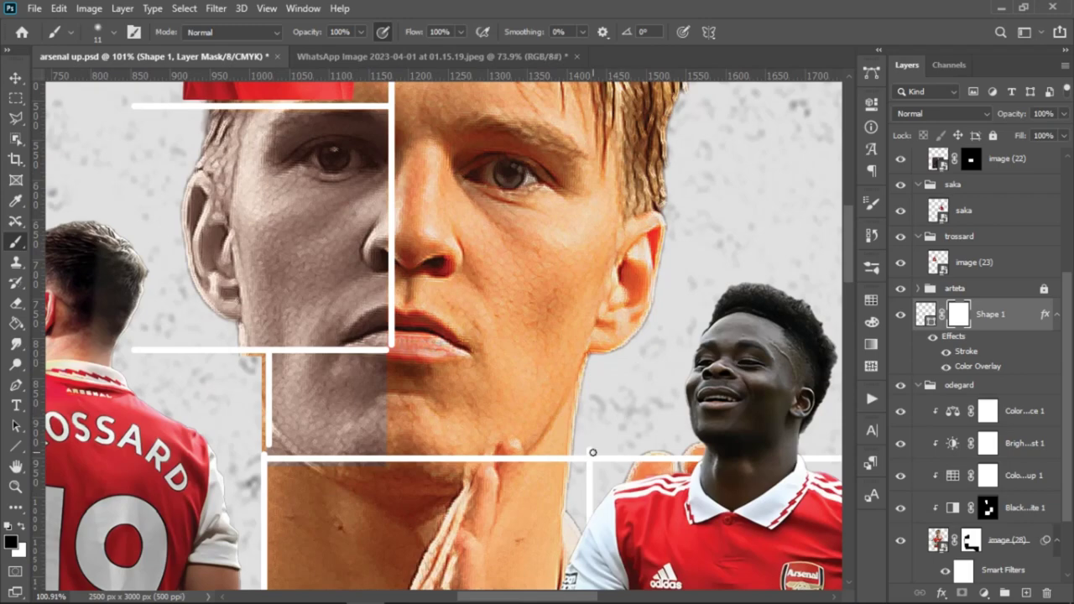
click(468, 62)
key(ctrl+Tab)
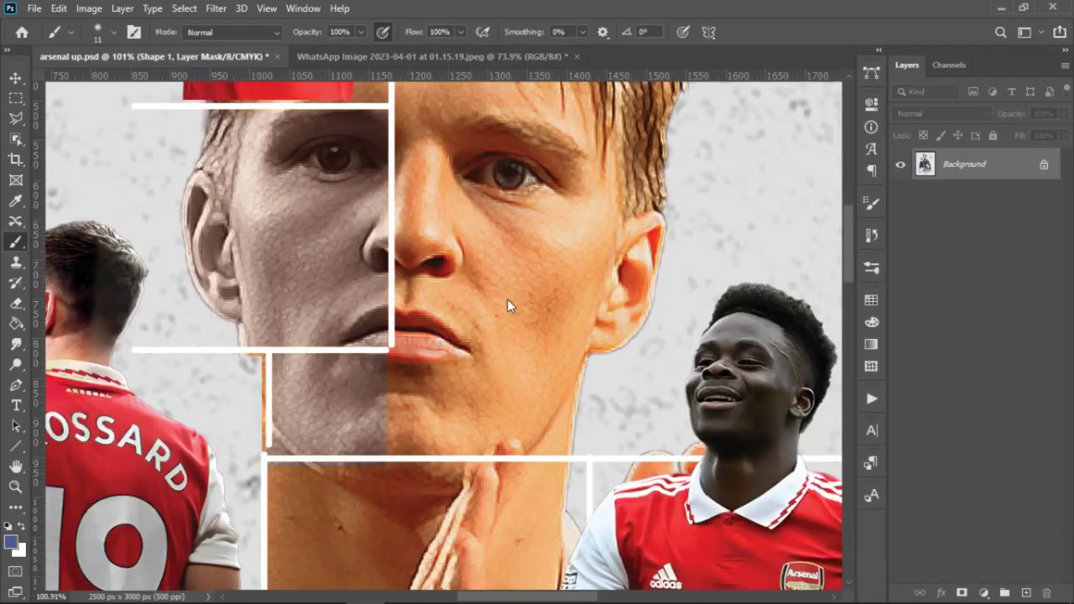
drag(507, 299, 608, 490)
drag(596, 245, 595, 330)
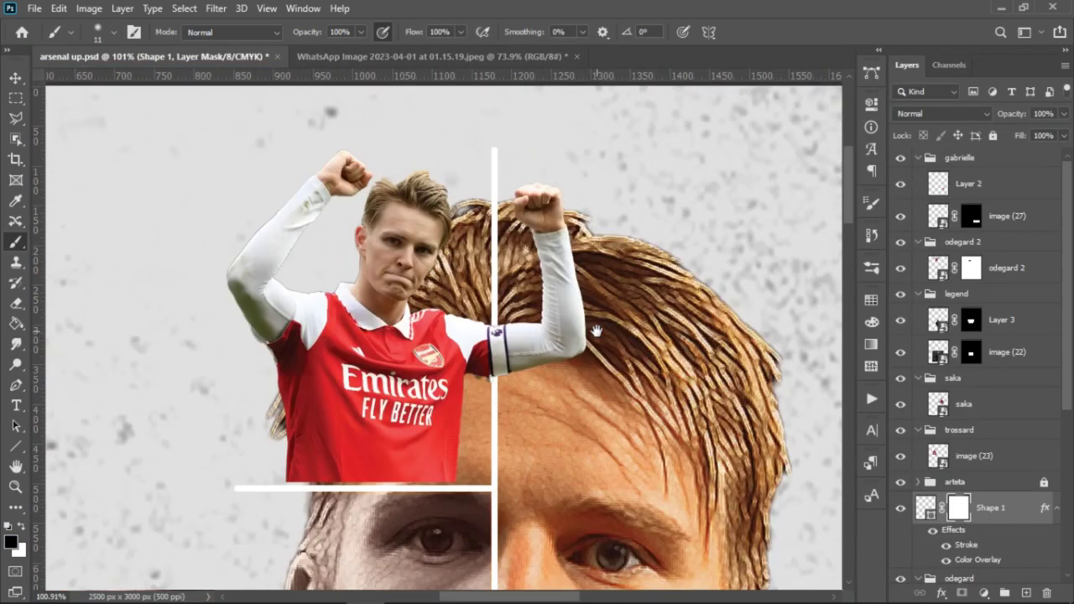
mouse_move(513, 535)
mouse_down()
mouse_move(596, 355)
mouse_move(583, 100)
mouse_up()
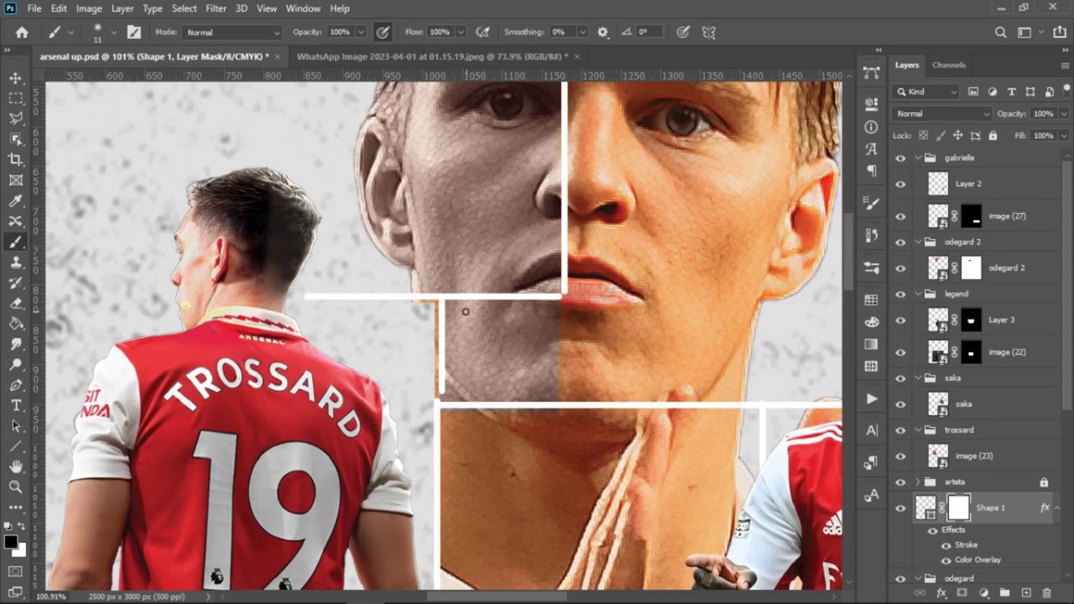
Try to pick out the short vertical line beside the main player's chin with the Quick Selection tool, and undo the attempt.
drag(15, 139, 84, 152)
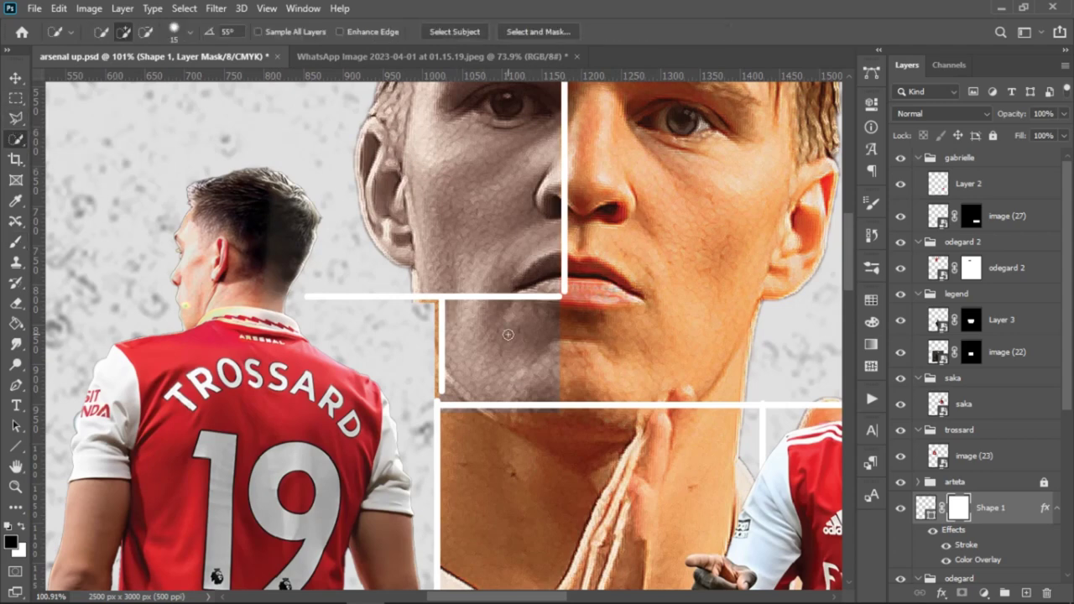
drag(445, 386, 445, 317)
key(v)
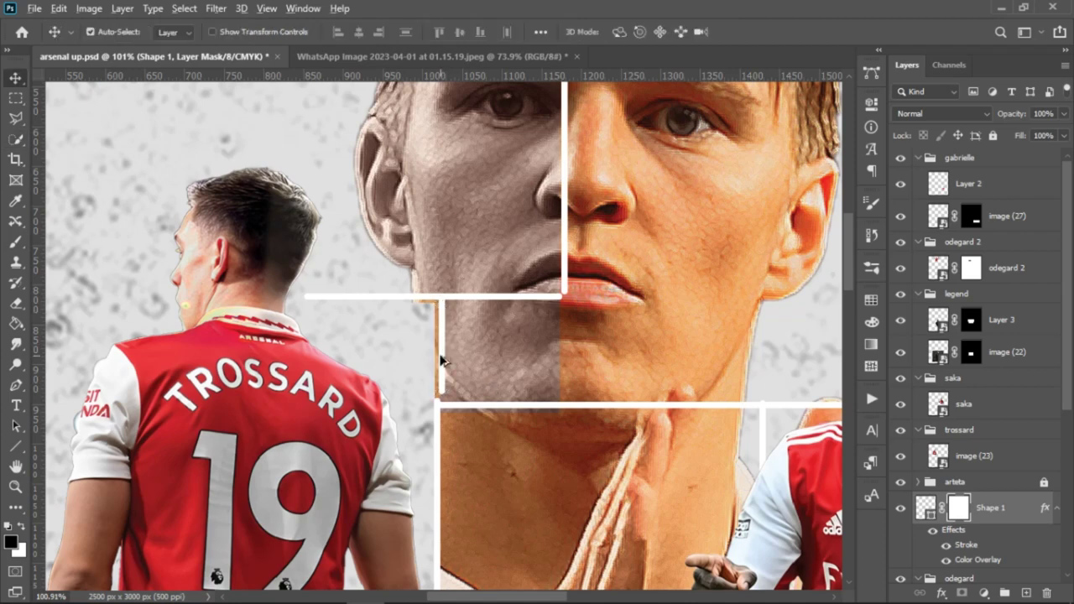
key(ctrl+z)
key(ctrl+z)
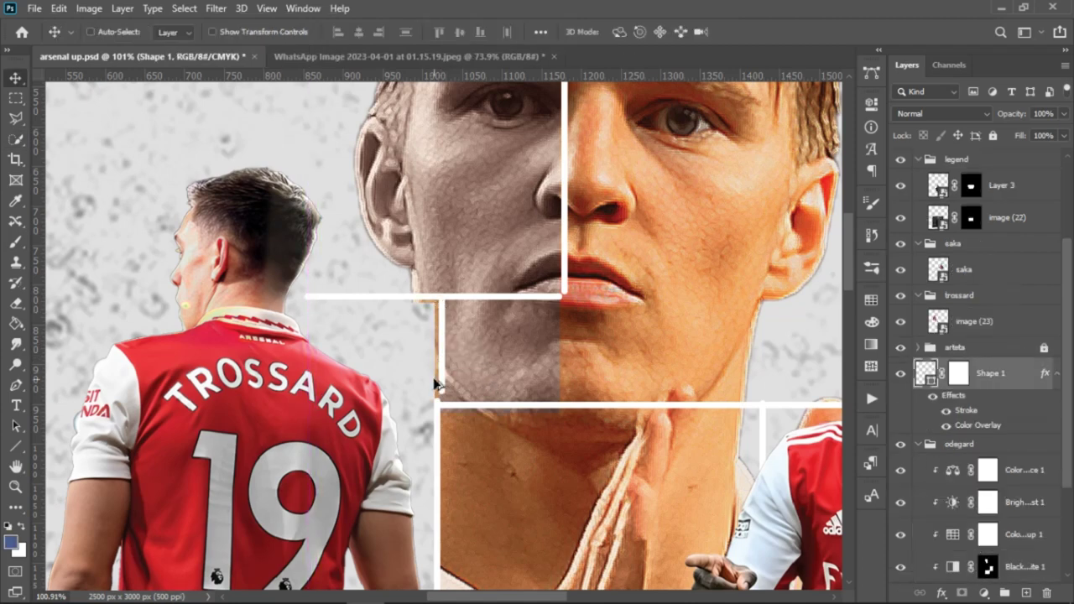
Nudge the odegard 2 image slightly so its lower edge sits on the horizontal framing line.
scroll(437, 383, down, 5)
drag(507, 272, 574, 460)
click(517, 349)
scroll(517, 349, up, 5)
mouse_move(573, 376)
mouse_down()
mouse_move(576, 385)
mouse_move(581, 366)
mouse_move(575, 379)
mouse_up()
scroll(575, 377, up, 6)
scroll(569, 366, down, 6)
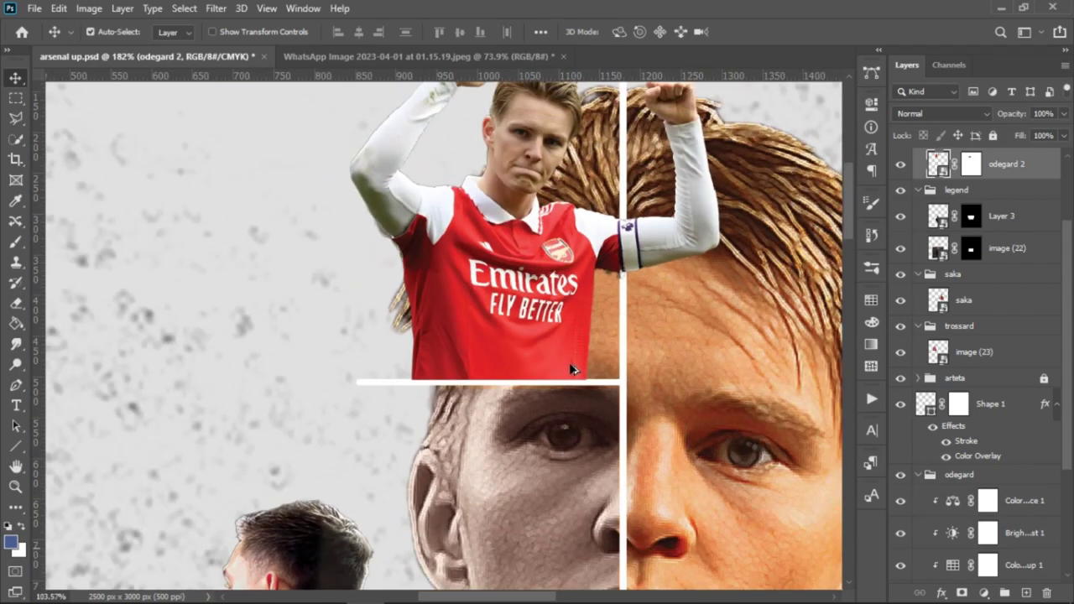
Select the suited manager's cut-out and hide and reshow Layer 3 and image (22) to check what each contains.
scroll(574, 369, down, 1)
drag(705, 546, 493, 468)
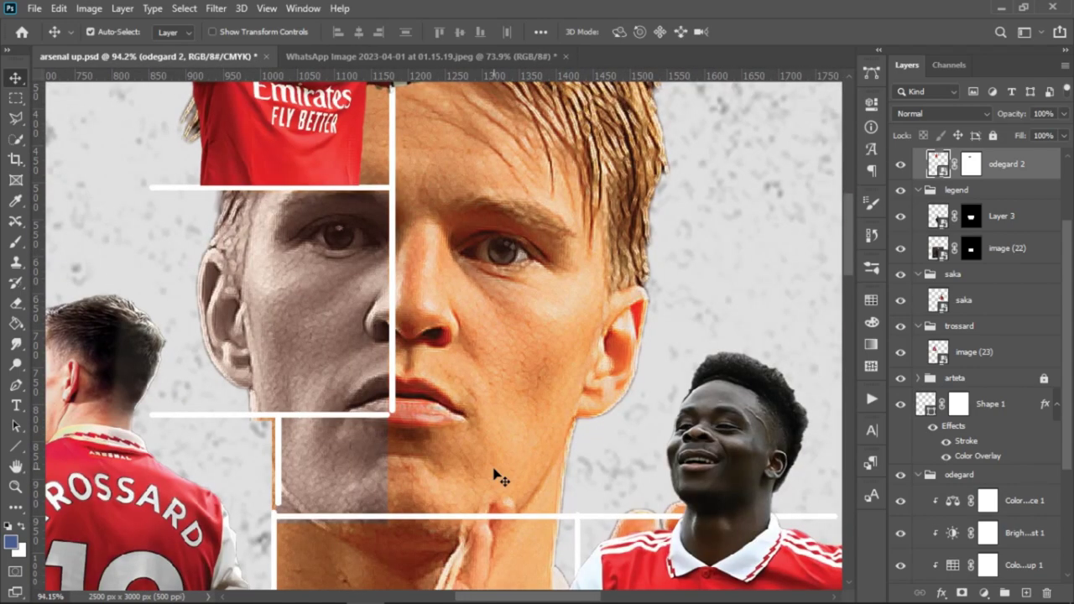
scroll(495, 475, down, 5)
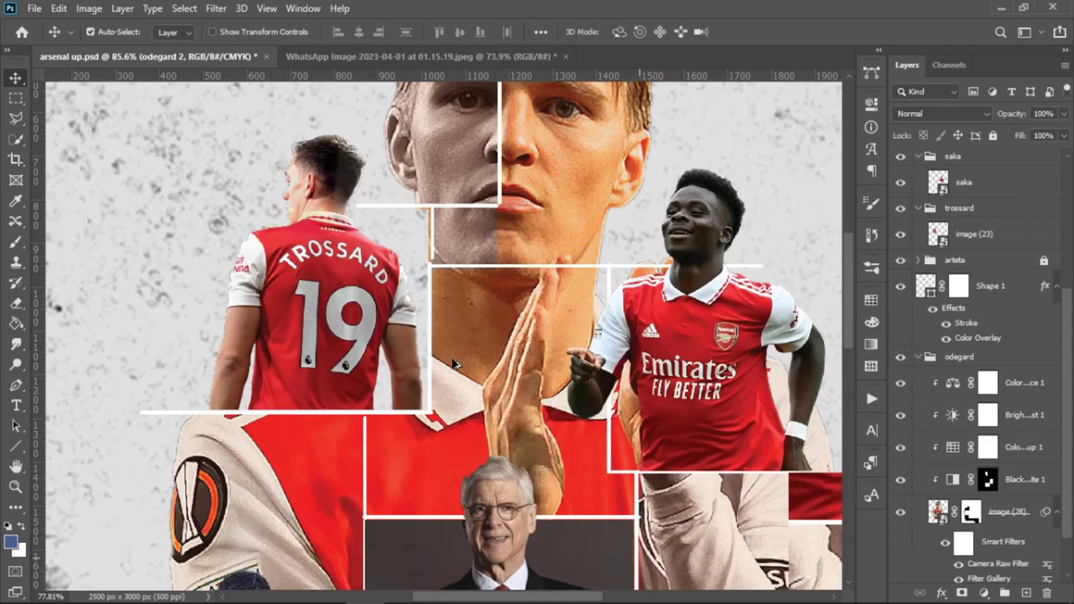
scroll(454, 364, down, 2)
click(493, 483)
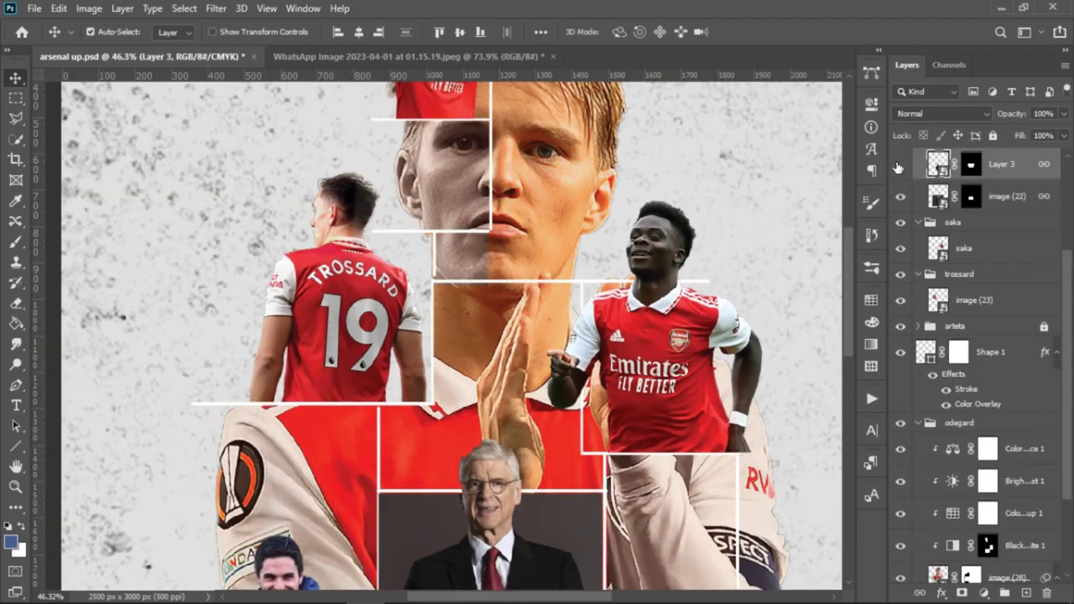
click(899, 166)
click(900, 166)
click(902, 200)
click(902, 199)
drag(454, 357, 453, 287)
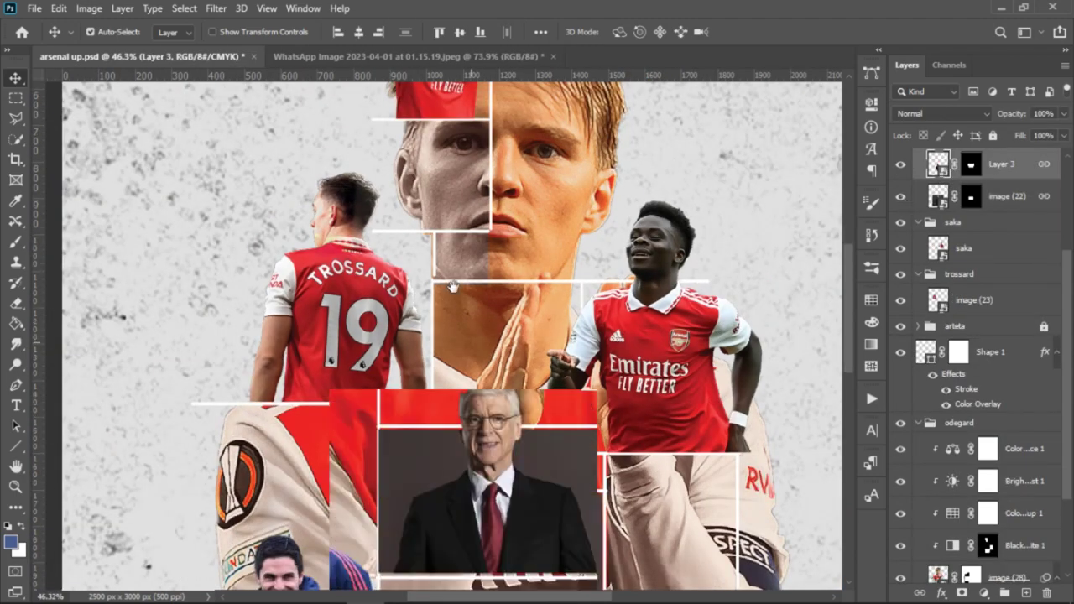